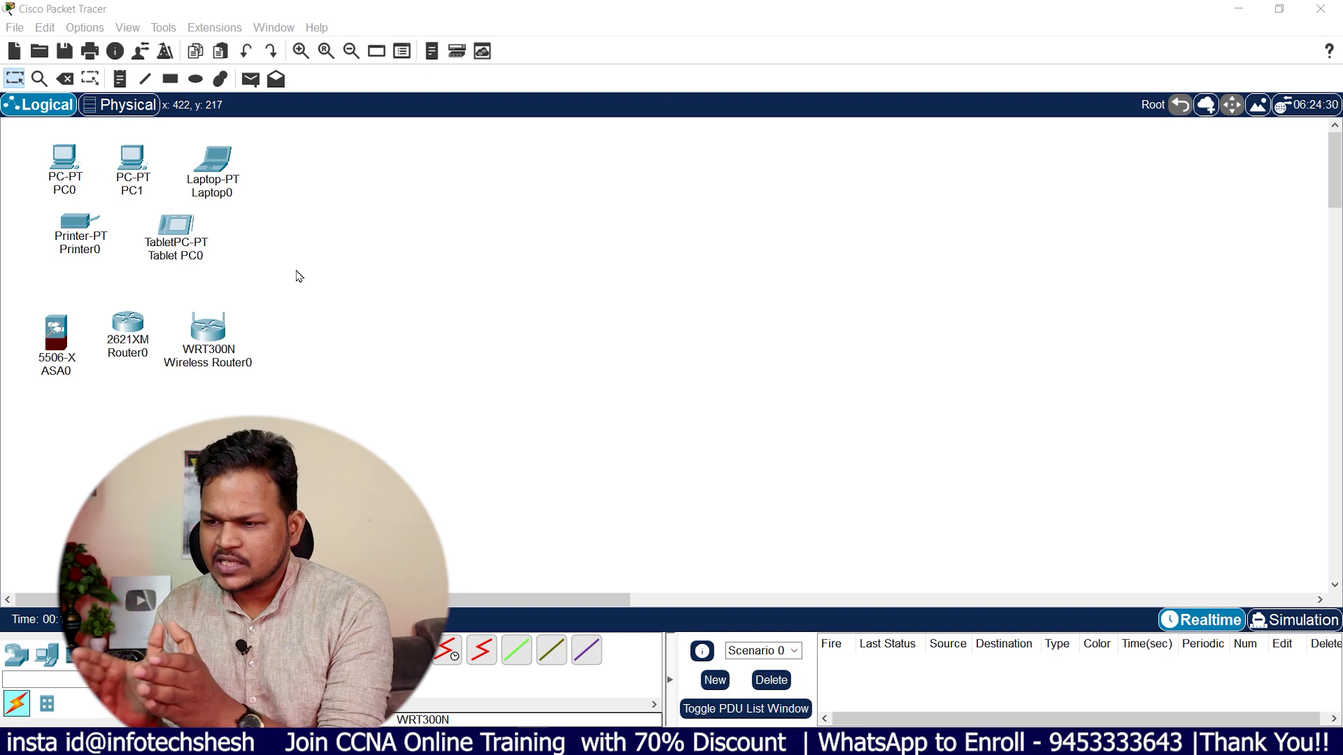
{"action": "left_click", "coordinate": [360, 224]}
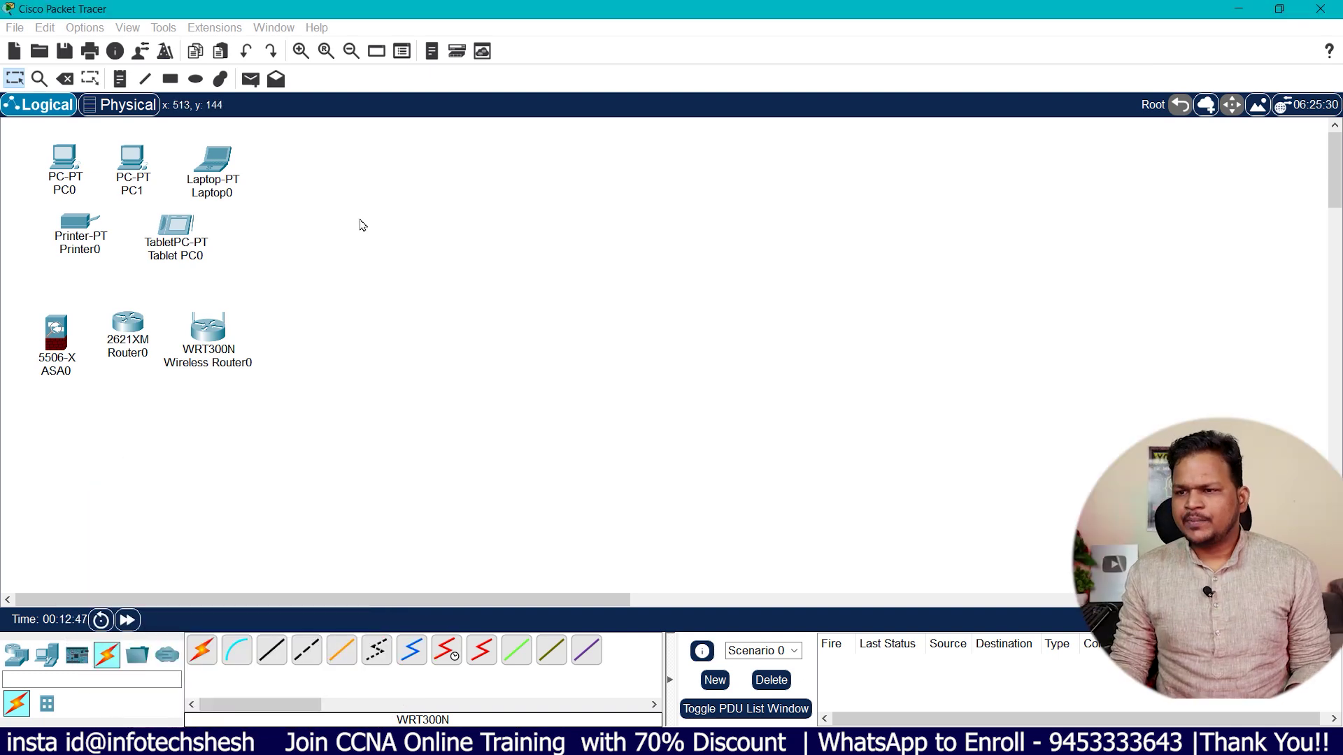
{"action": "left_click_drag", "start_coordinate": [43, 145], "coordinate": [273, 296]}
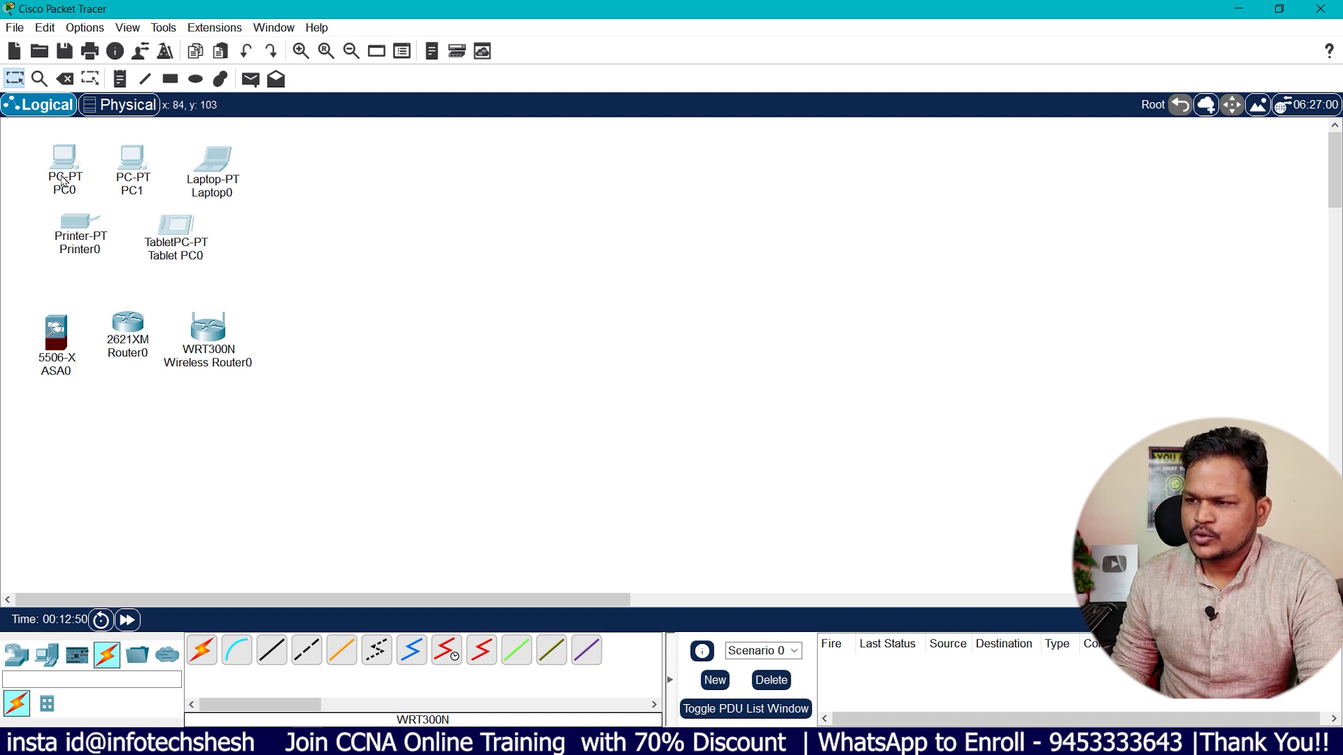
{"action": "left_click", "coordinate": [290, 220]}
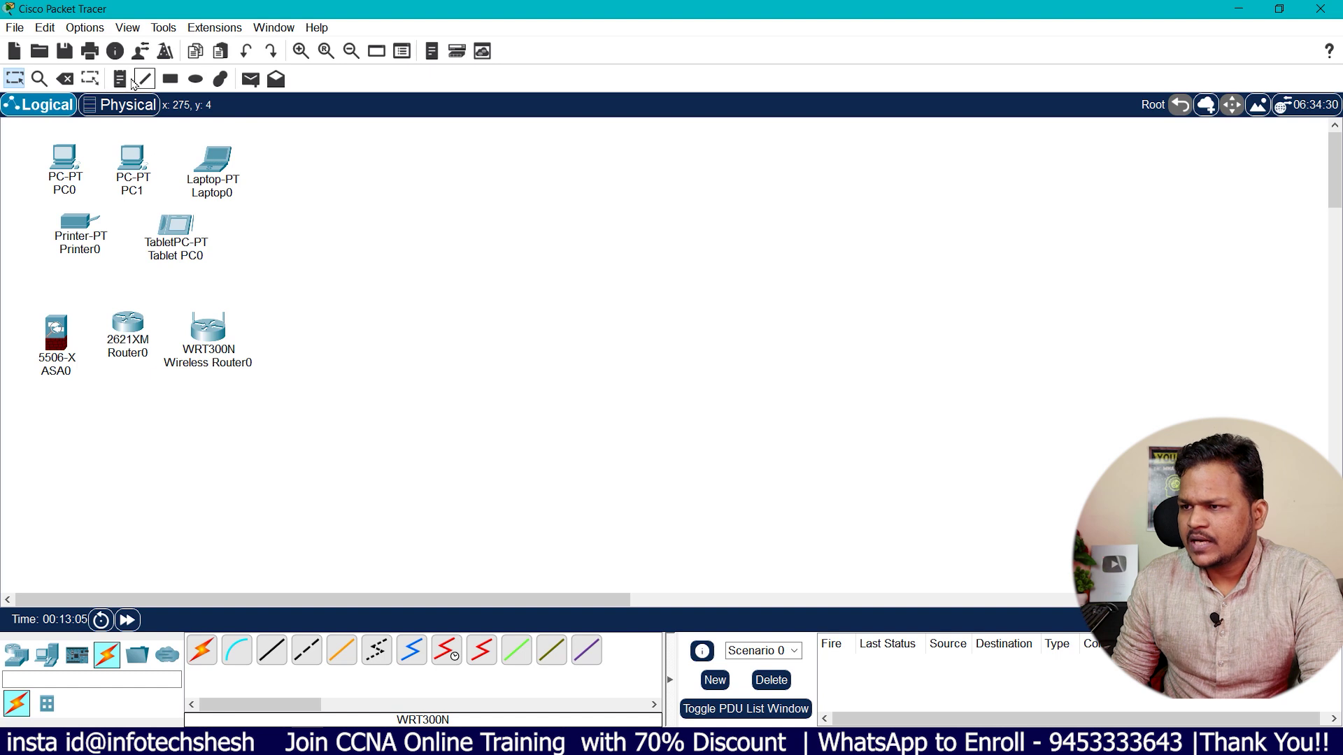
Draw a light-blue filled rectangle with a black outline behind ASA0, Router0 and Wireless Router0
{"action": "left_click", "coordinate": [170, 78]}
{"action": "left_click", "coordinate": [619, 125]}
{"action": "left_click", "coordinate": [708, 117]}
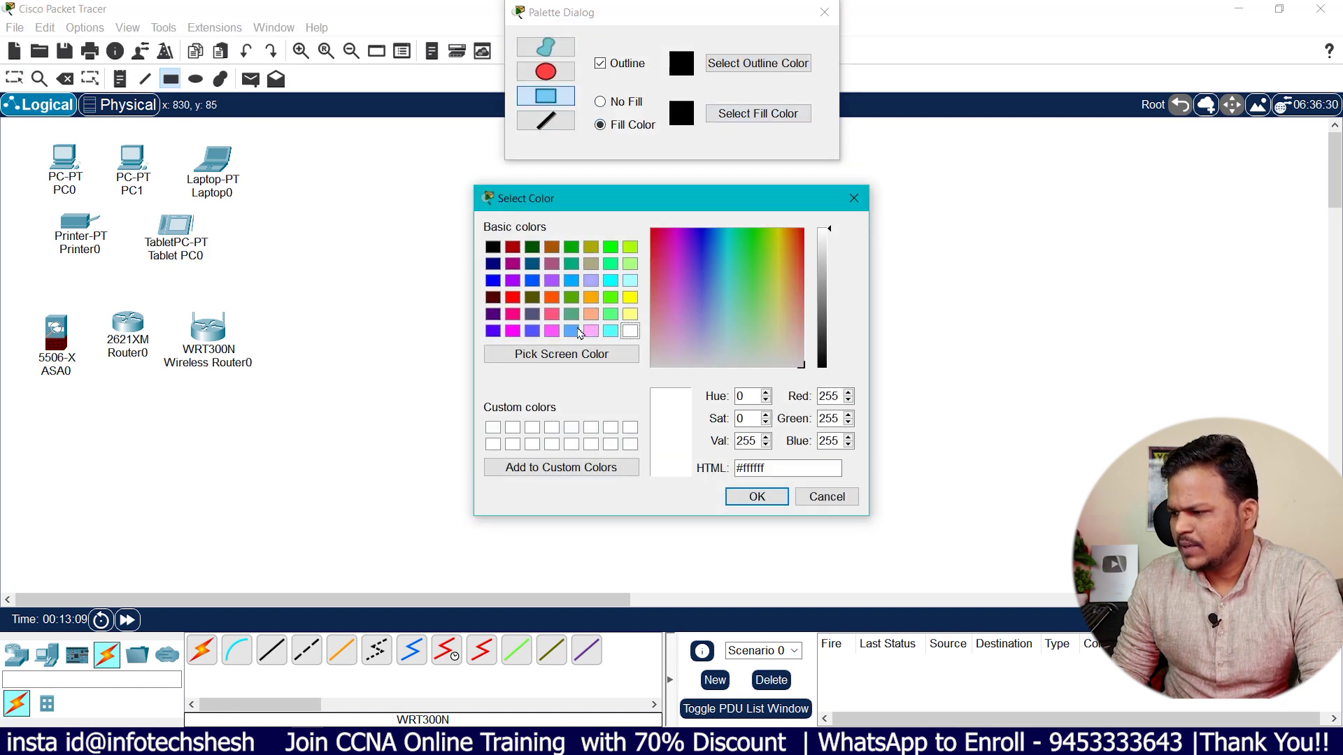
{"action": "left_click", "coordinate": [572, 330]}
{"action": "left_click", "coordinate": [757, 497]}
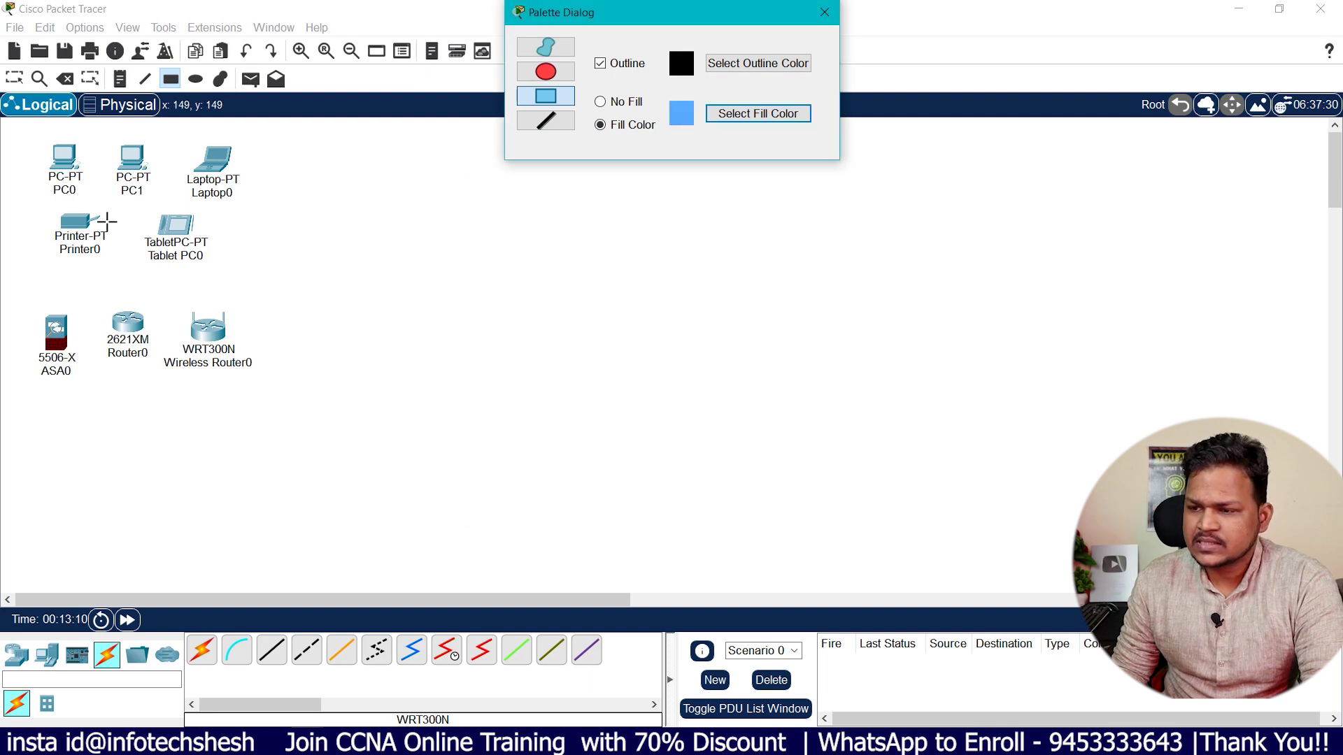
{"action": "left_click", "coordinate": [33, 309]}
{"action": "mouse_move", "coordinate": [33, 308]}
{"action": "left_mouse_down"}
{"action": "mouse_move", "coordinate": [280, 420]}
{"action": "mouse_move", "coordinate": [295, 413]}
{"action": "left_mouse_up"}
Draw a pink filled rectangle with a black outline behind the PCs, laptop, printer and tablet
{"action": "left_click", "coordinate": [709, 119]}
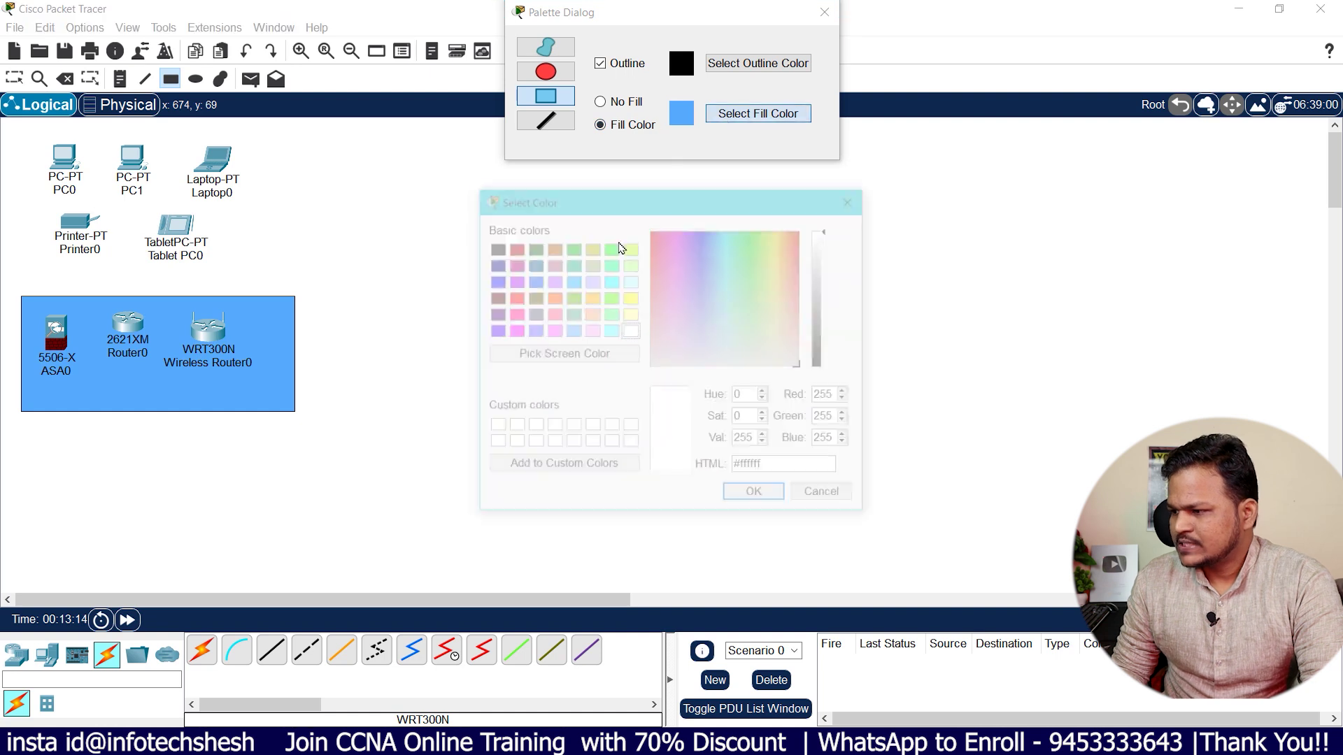
{"action": "left_click", "coordinate": [552, 316]}
{"action": "left_click", "coordinate": [757, 497]}
{"action": "left_click_drag", "start_coordinate": [26, 137], "coordinate": [305, 279]}
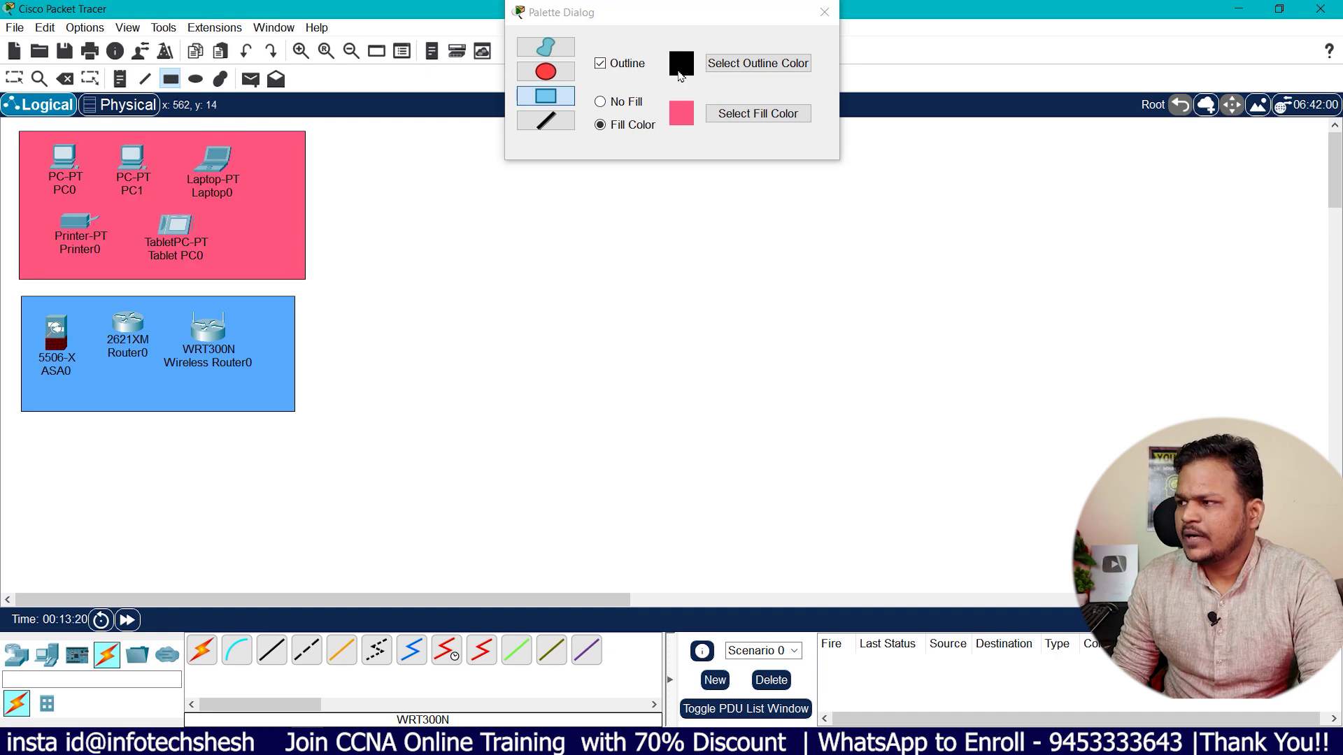
{"action": "left_click", "coordinate": [826, 11]}
Draw a horizontal black line below the blue rectangle and add a two-line note under it reading "cabale media" and "wireless RF ="
{"action": "left_click", "coordinate": [145, 79]}
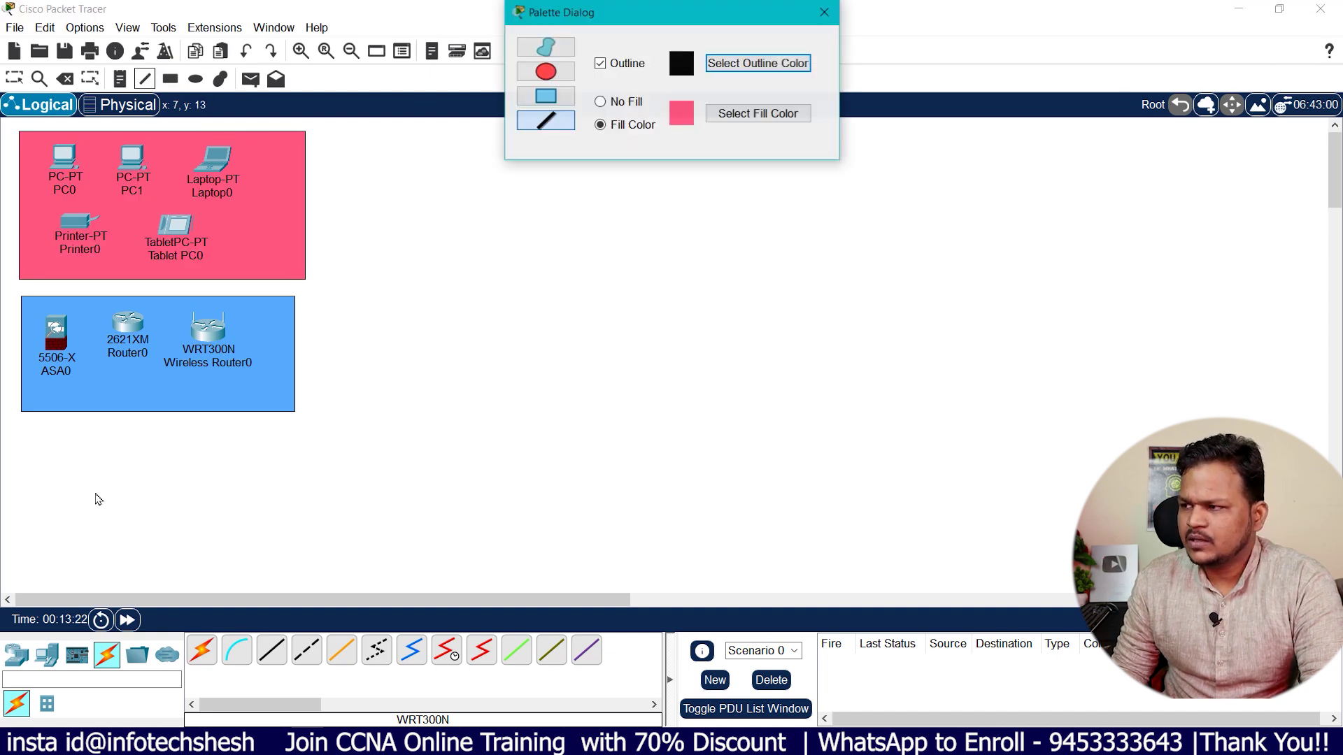
{"action": "mouse_move", "coordinate": [38, 453]}
{"action": "left_mouse_down"}
{"action": "mouse_move", "coordinate": [305, 450]}
{"action": "mouse_move", "coordinate": [277, 451]}
{"action": "left_mouse_up"}
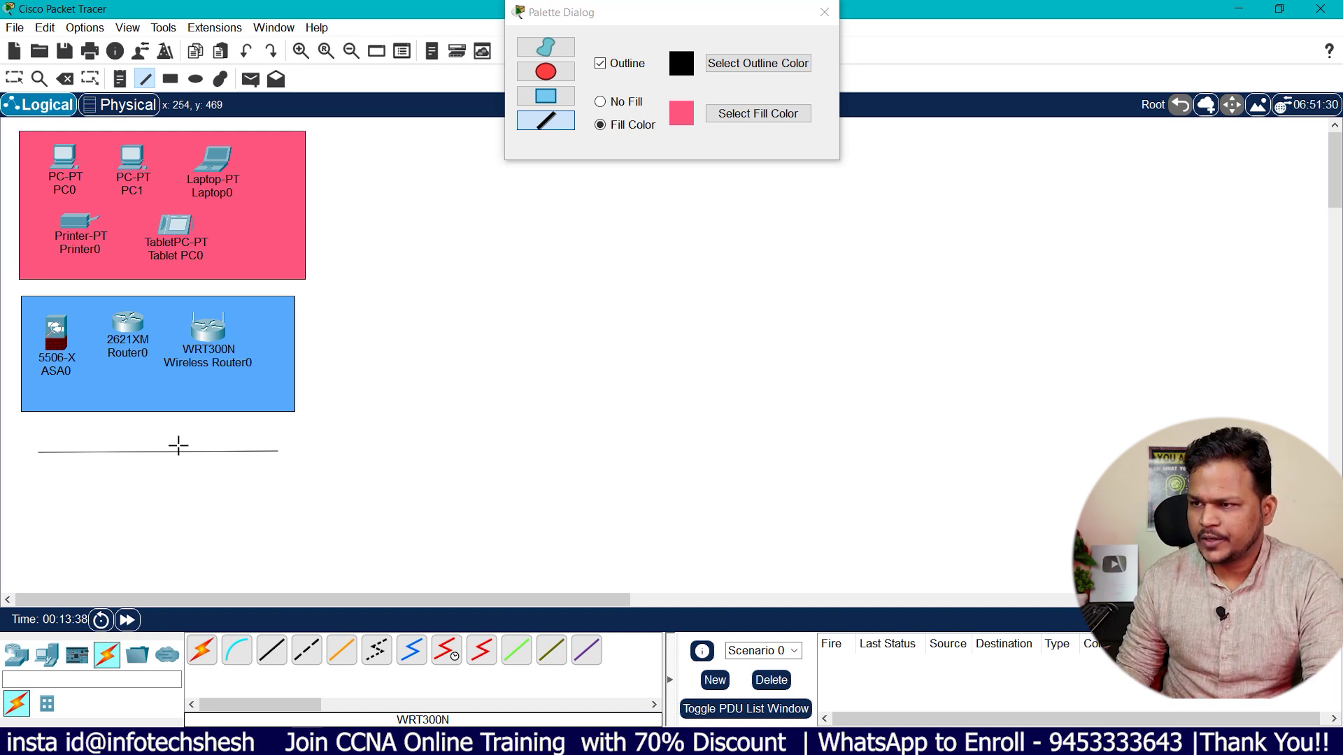
{"action": "left_click", "coordinate": [120, 79]}
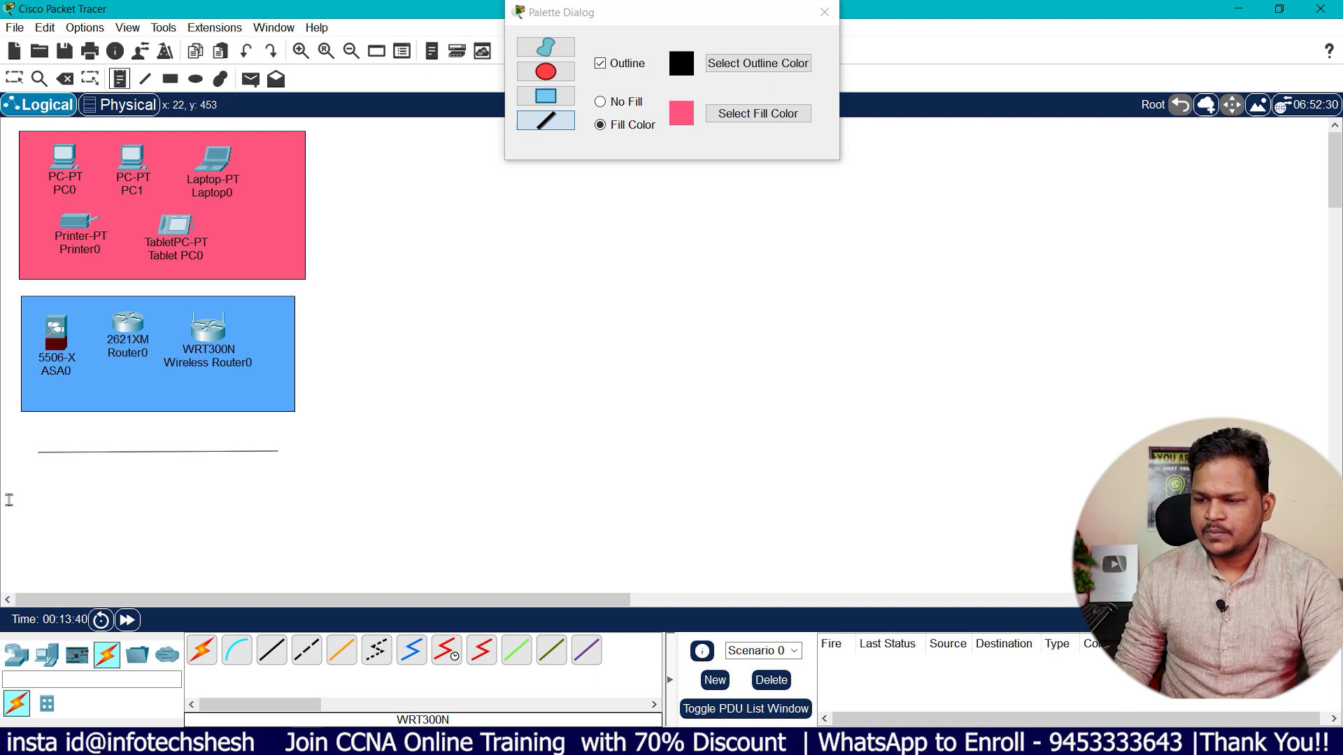
{"action": "left_click", "coordinate": [61, 463]}
{"action": "type", "text": "cabale"}
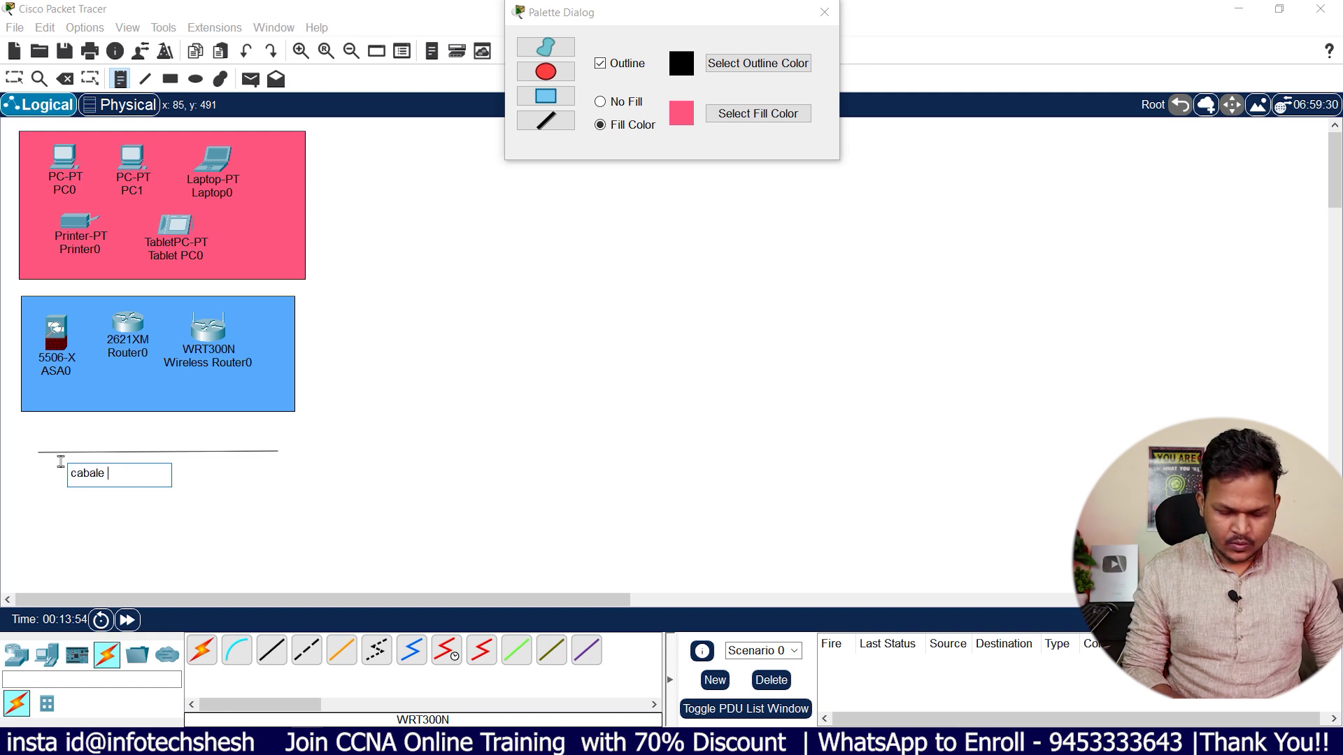
{"action": "type", "text": "dia"}
{"action": "key", "text": "Return"}
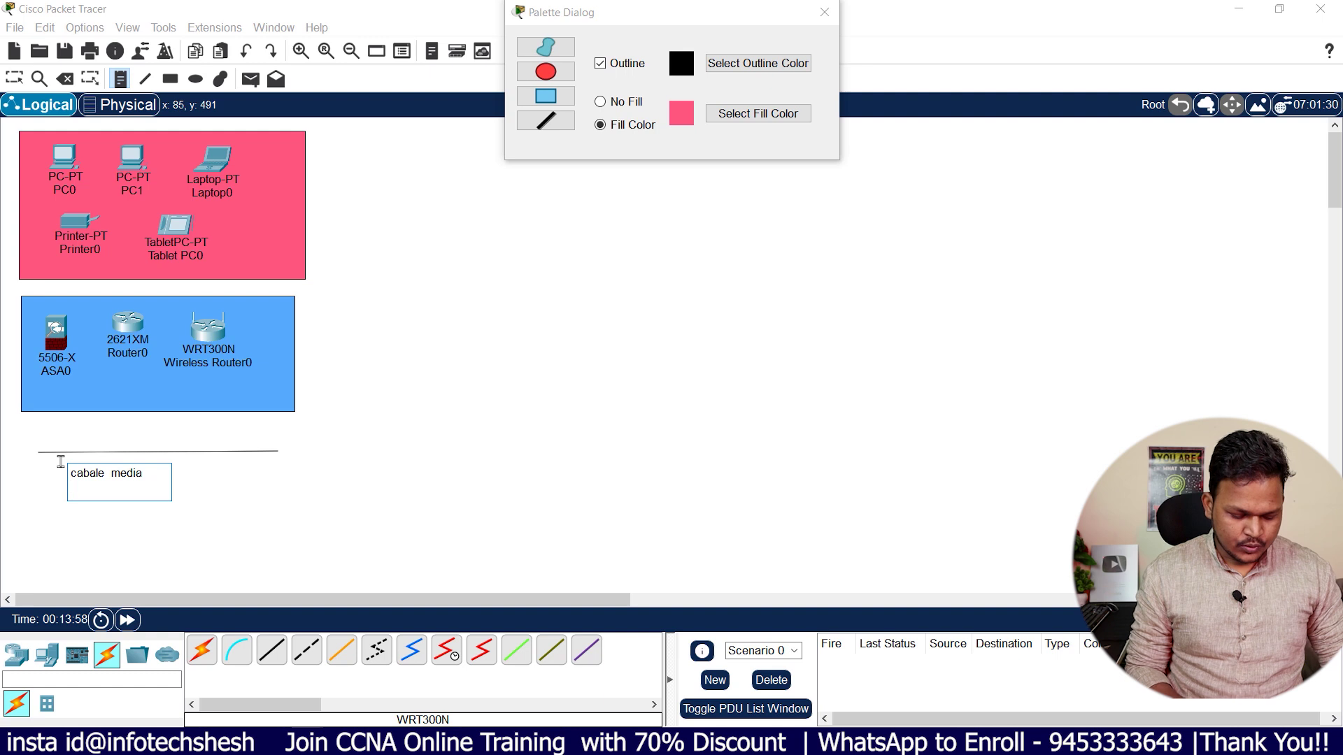
{"action": "type", "text": "wireles"}
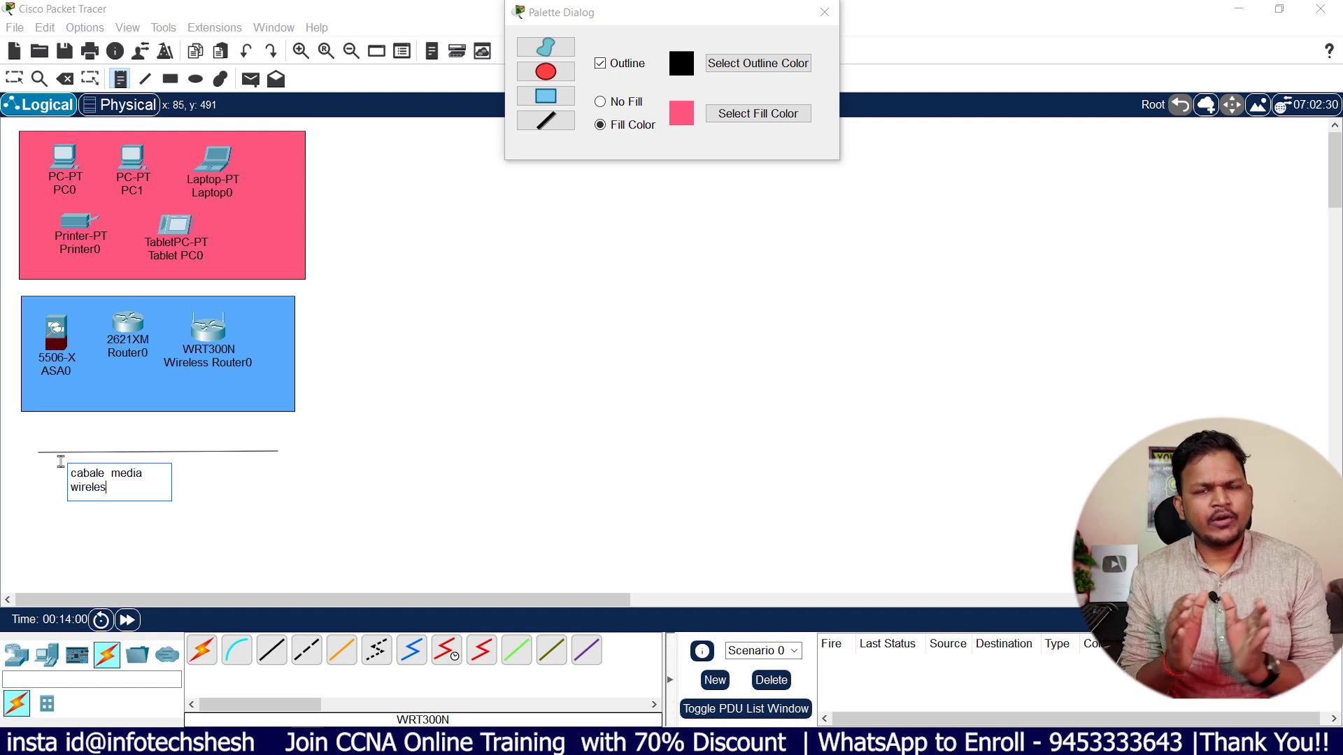
{"action": "type", "text": "s RS"}
{"action": "type", "text": "F "}
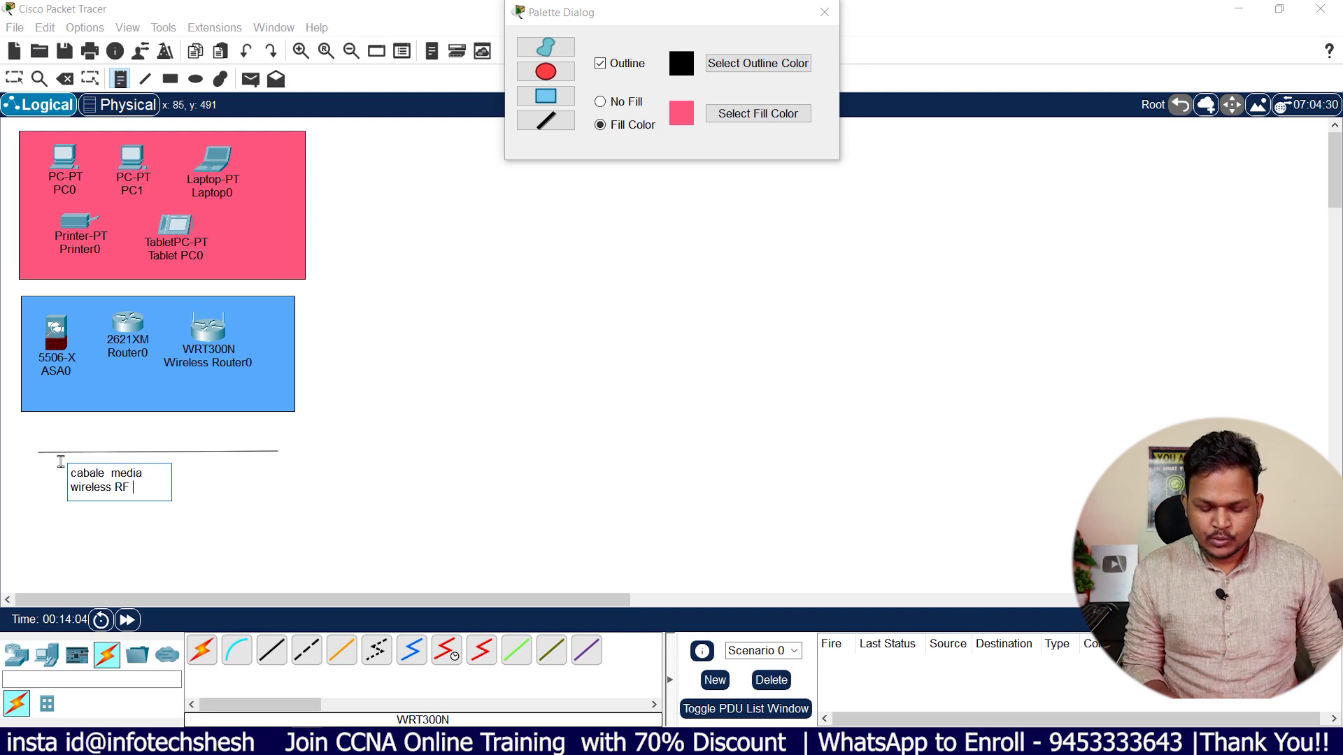
{"action": "type", "text": "="}
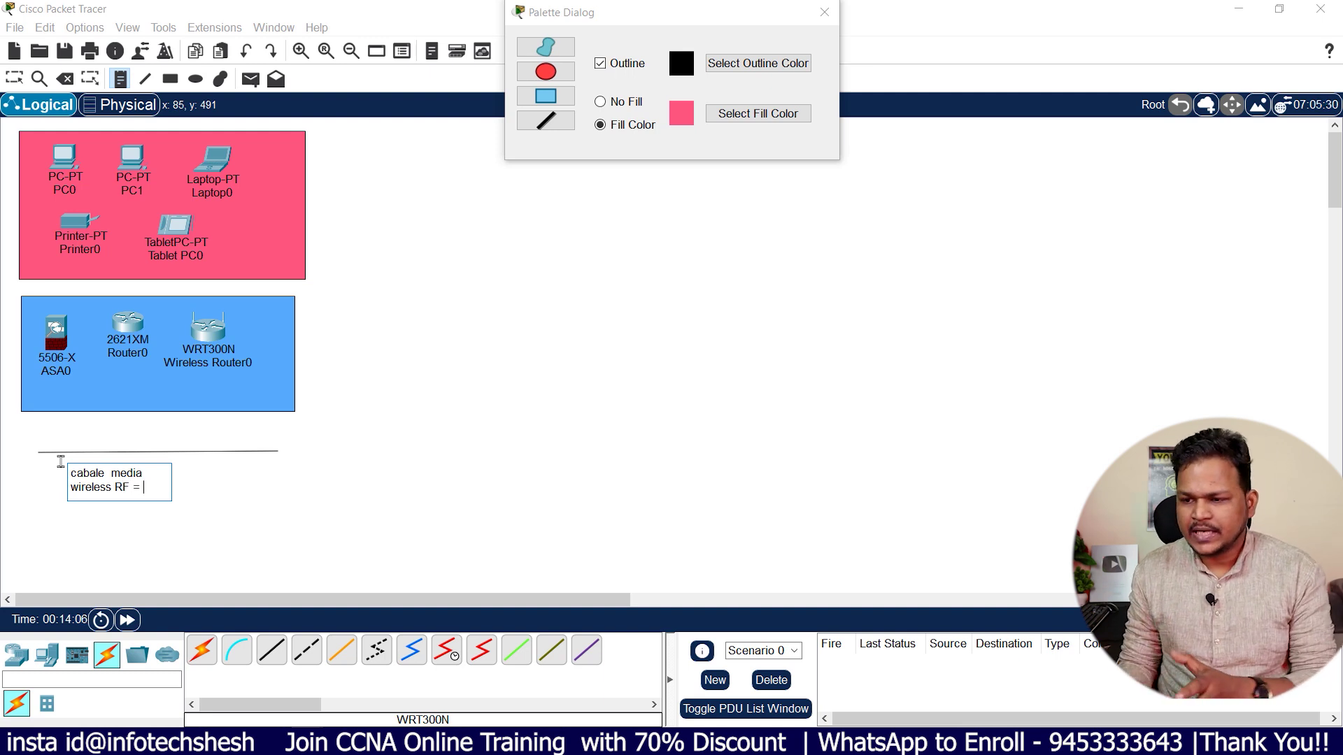
Add a note reading "Core devices" inside the blue rectangle, below the router and firewall icons
{"action": "left_click", "coordinate": [104, 389]}
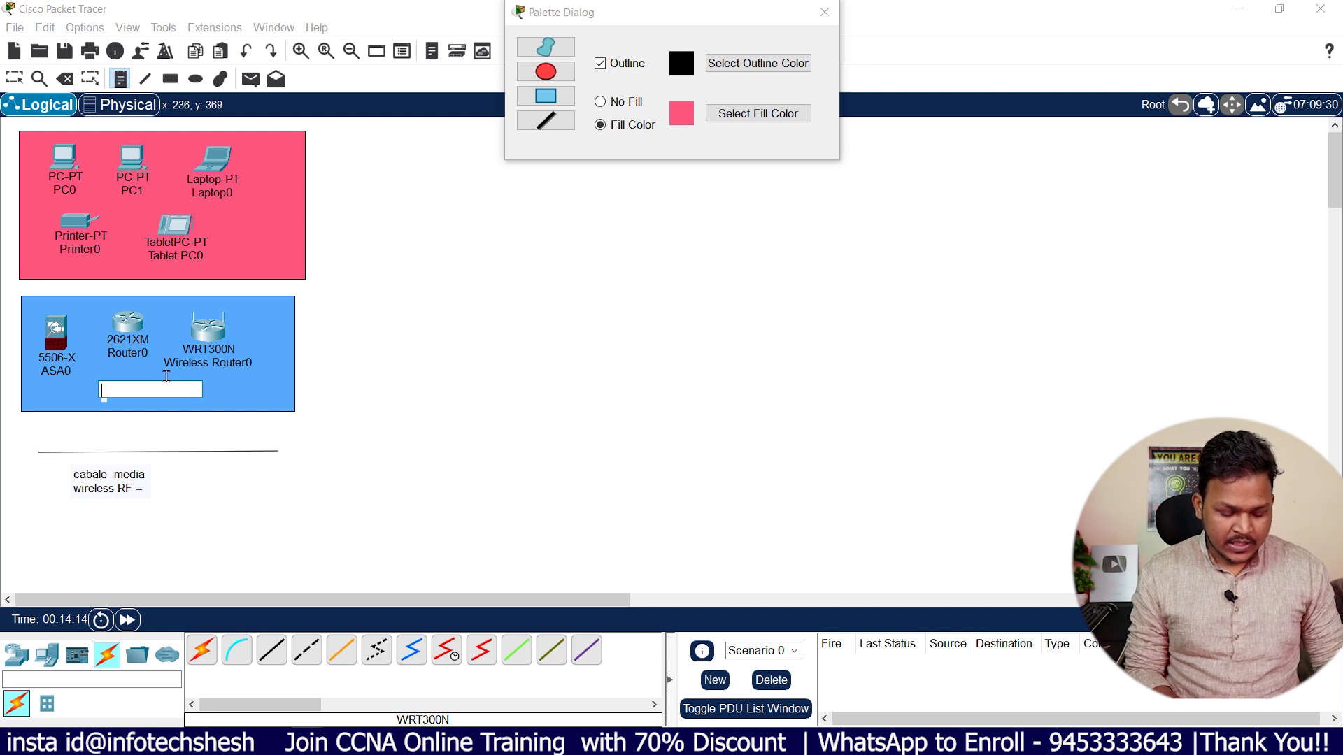
{"action": "type", "text": "In"}
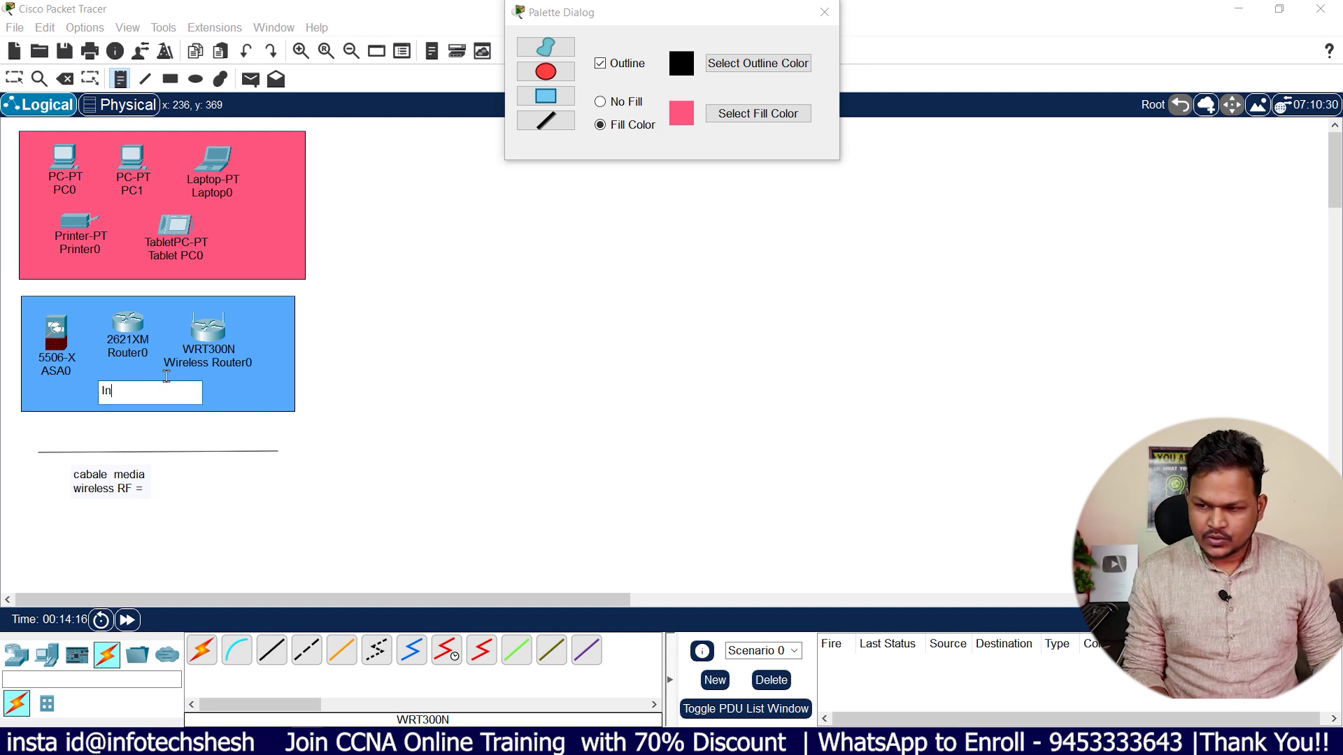
{"action": "key", "text": "BackSpace"}
{"action": "key", "text": "BackSpace"}
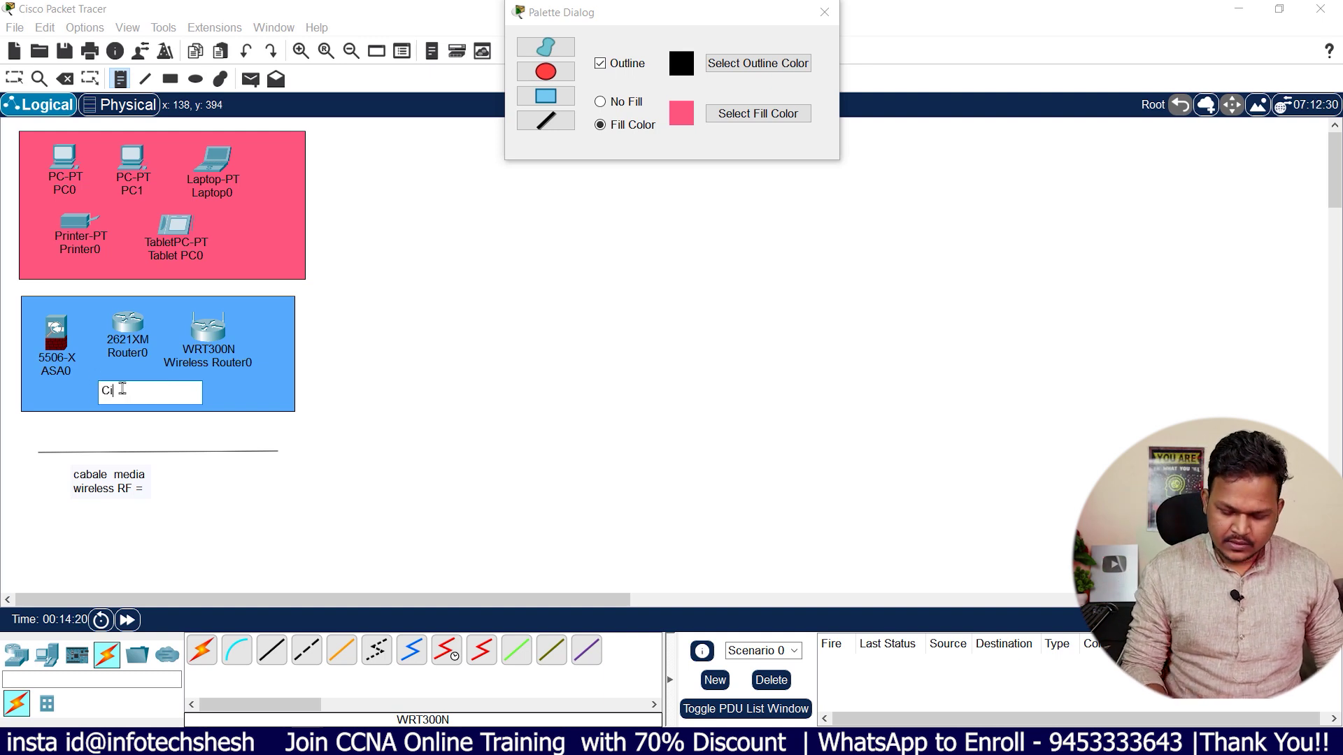
{"action": "key", "text": "BackSpace"}
{"action": "key", "text": "BackSpace"}
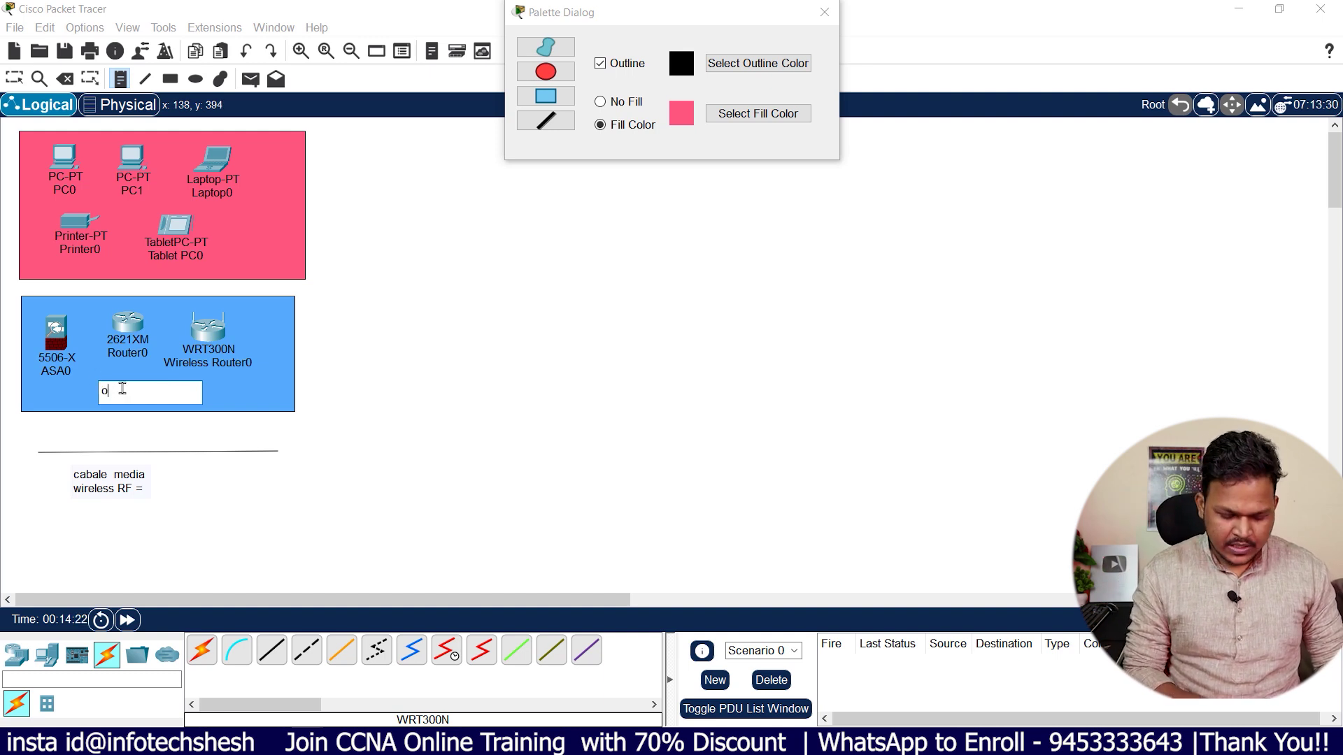
{"action": "type", "text": "Core devices"}
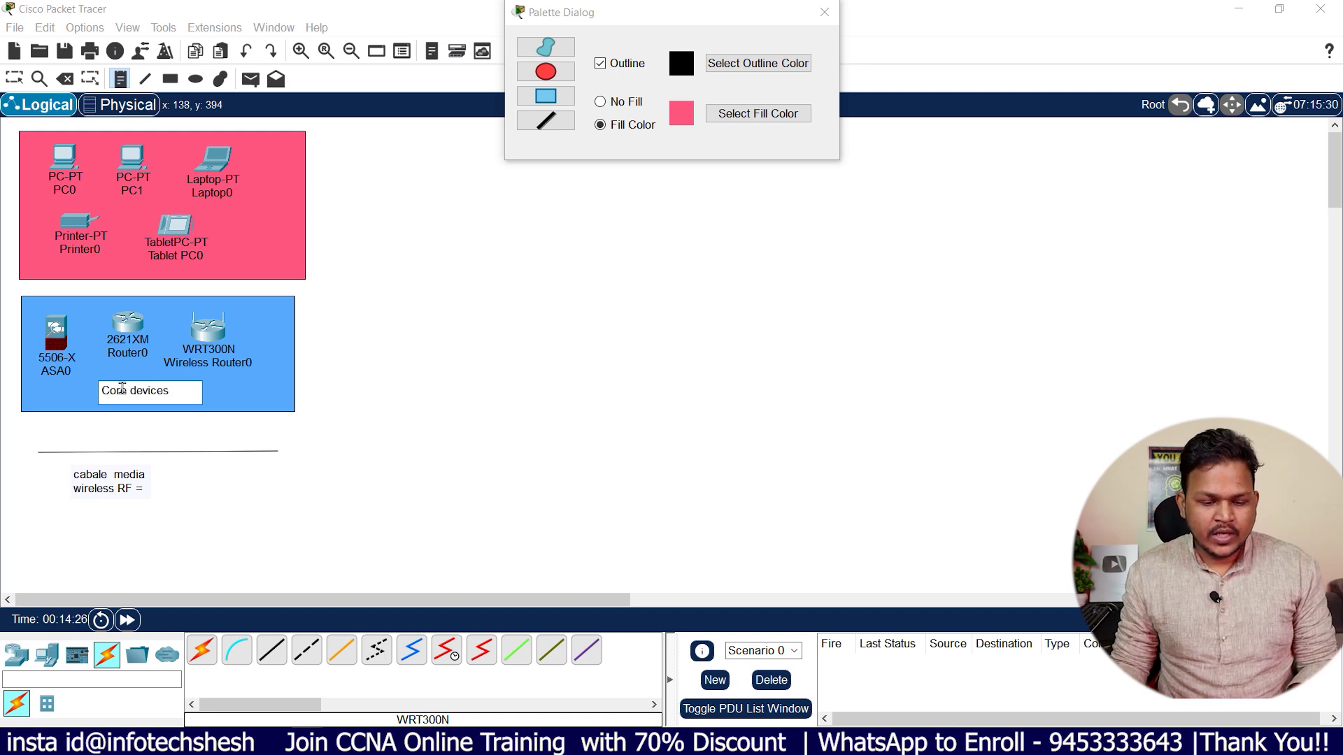
{"action": "key", "text": "Escape"}
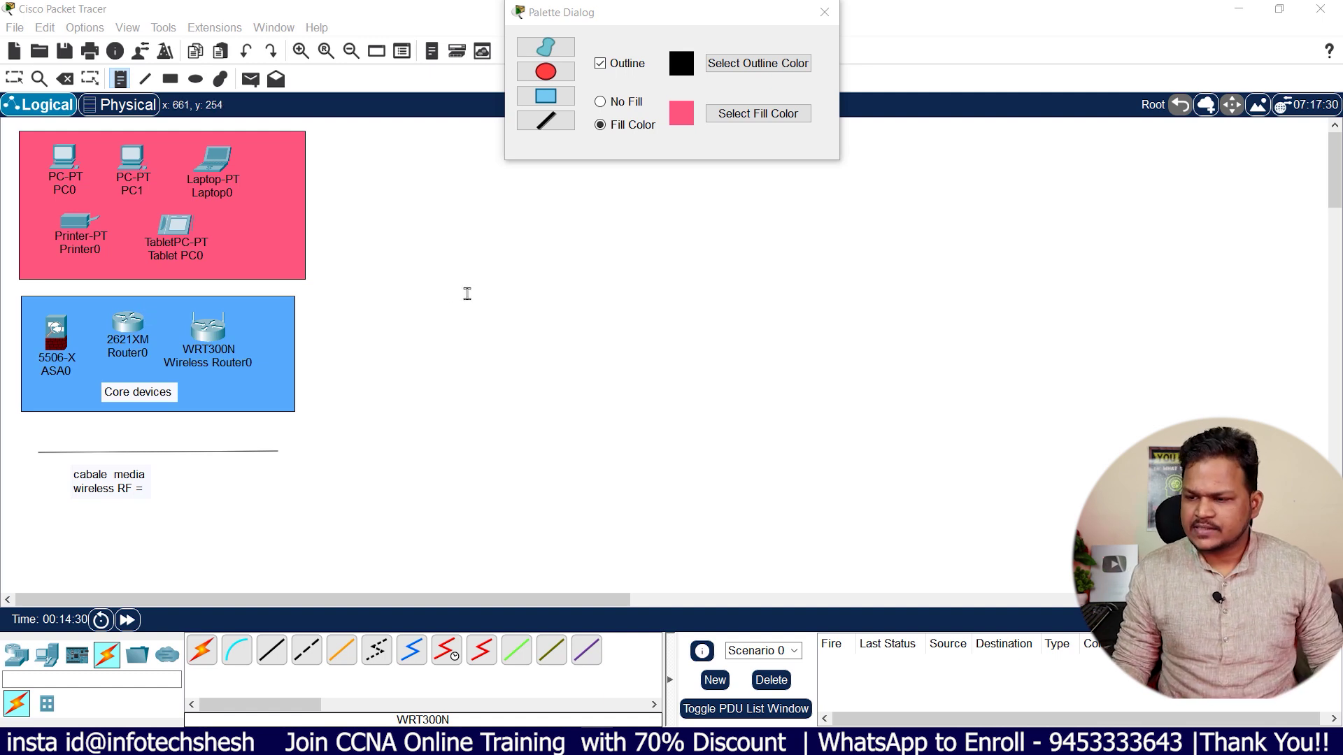
Add a note reading "intermediary device" and position it inside the blue rectangle, directly beside the "Core devices" note
{"action": "left_click", "coordinate": [202, 390]}
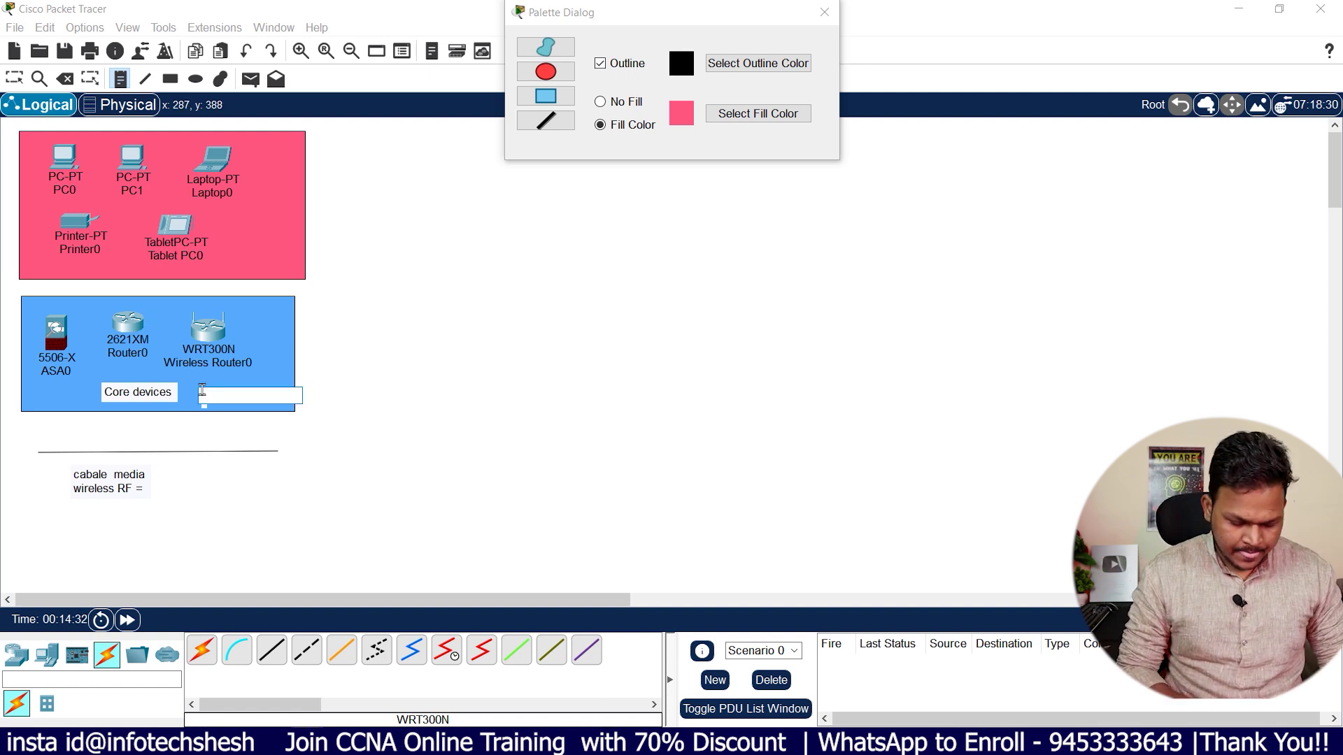
{"action": "type", "text": "fun"}
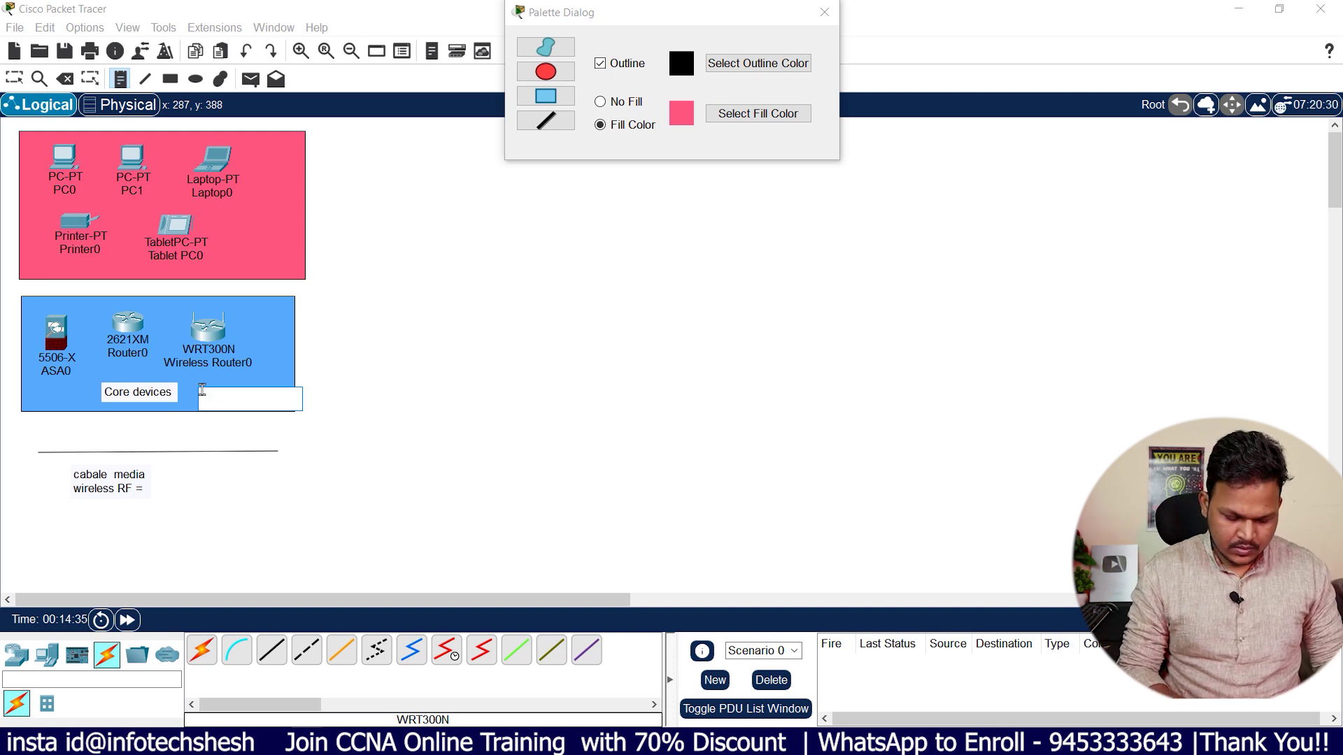
{"action": "type", "text": "m"}
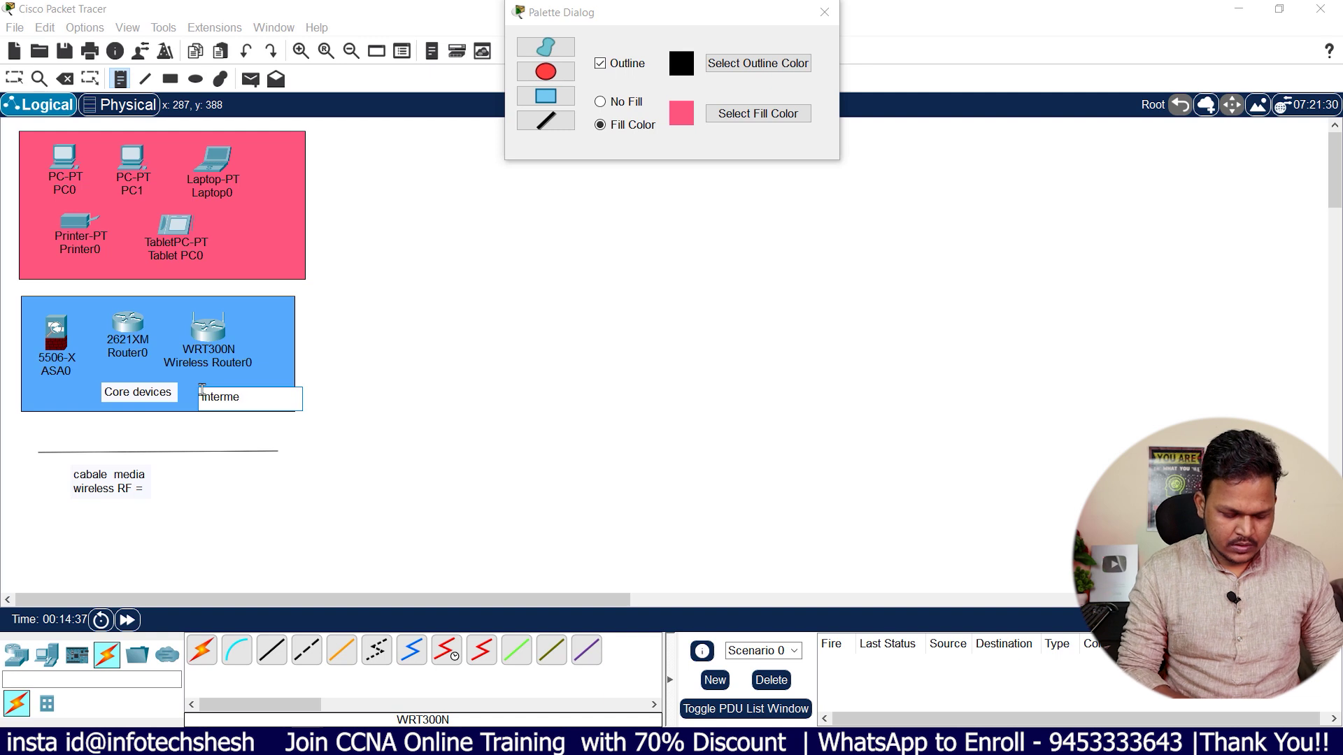
{"action": "type", "text": "ice"}
{"action": "left_click", "coordinate": [321, 369]}
{"action": "key", "text": "Escape"}
{"action": "left_click_drag", "start_coordinate": [239, 405], "coordinate": [218, 401]}
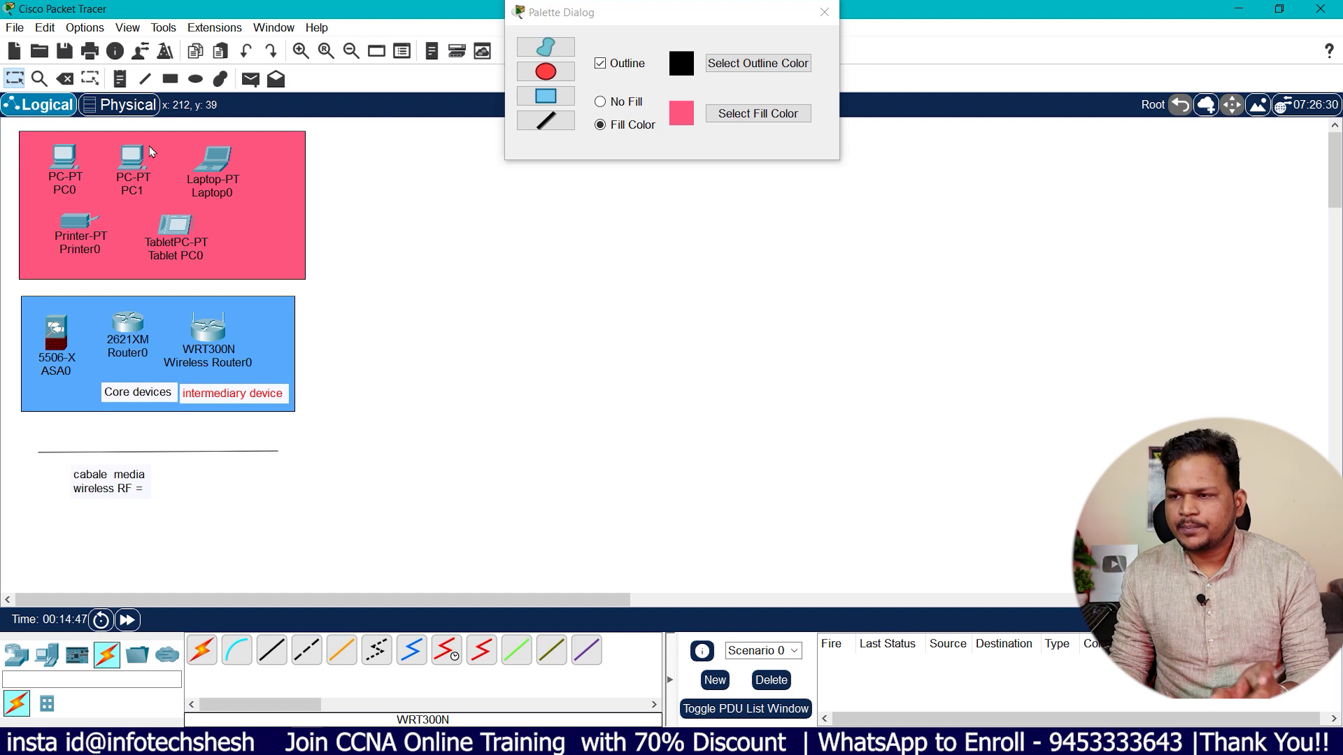
Add a note reading "endpoints Devices" to the pink rectangle, position it beside the tablet, and close the drawing palette
{"action": "left_click", "coordinate": [120, 78]}
{"action": "left_click", "coordinate": [233, 229]}
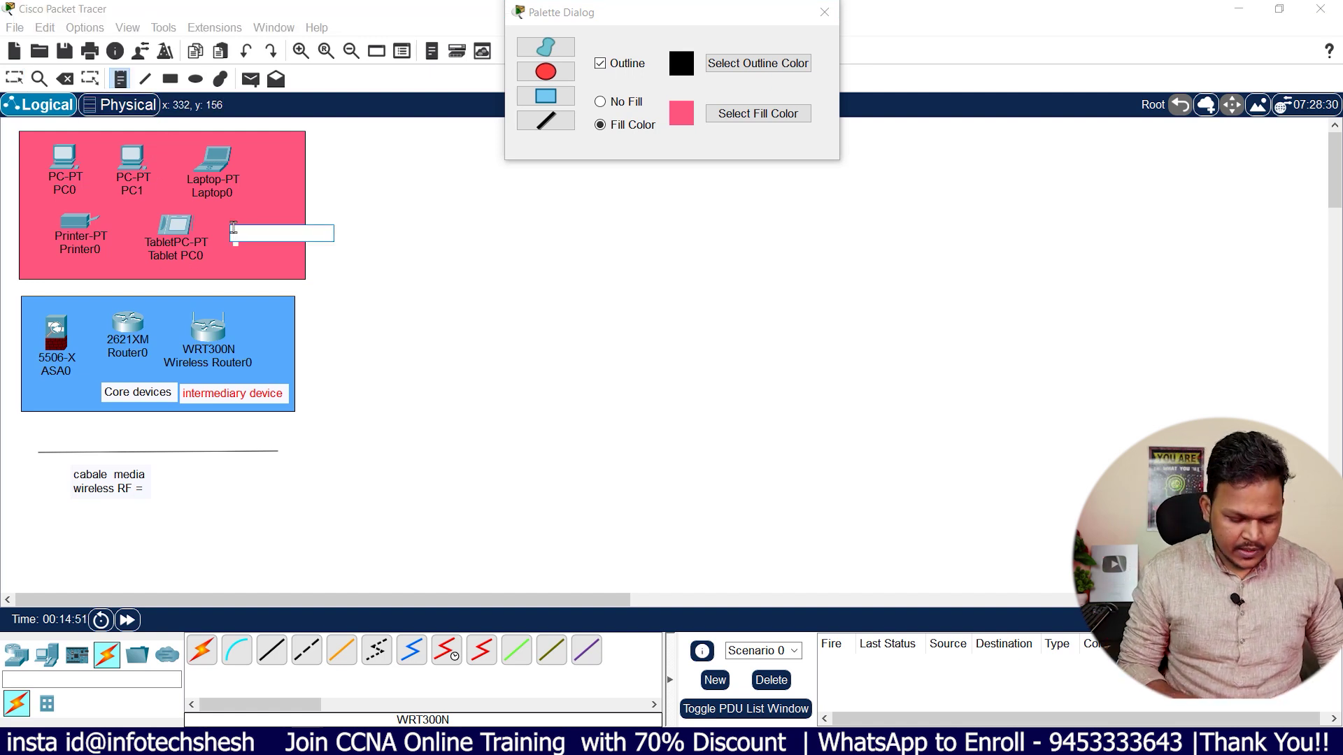
{"action": "type", "text": "endpoints Devices"}
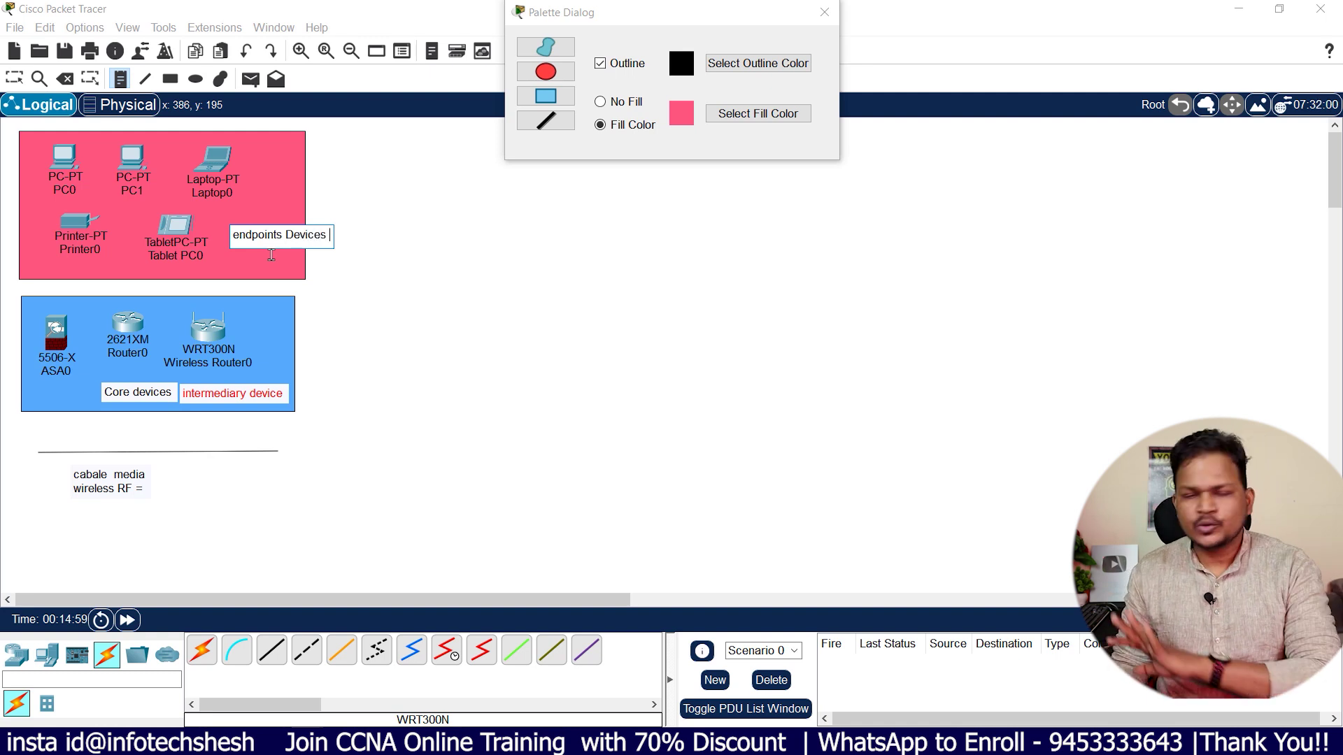
{"action": "left_click", "coordinate": [320, 301]}
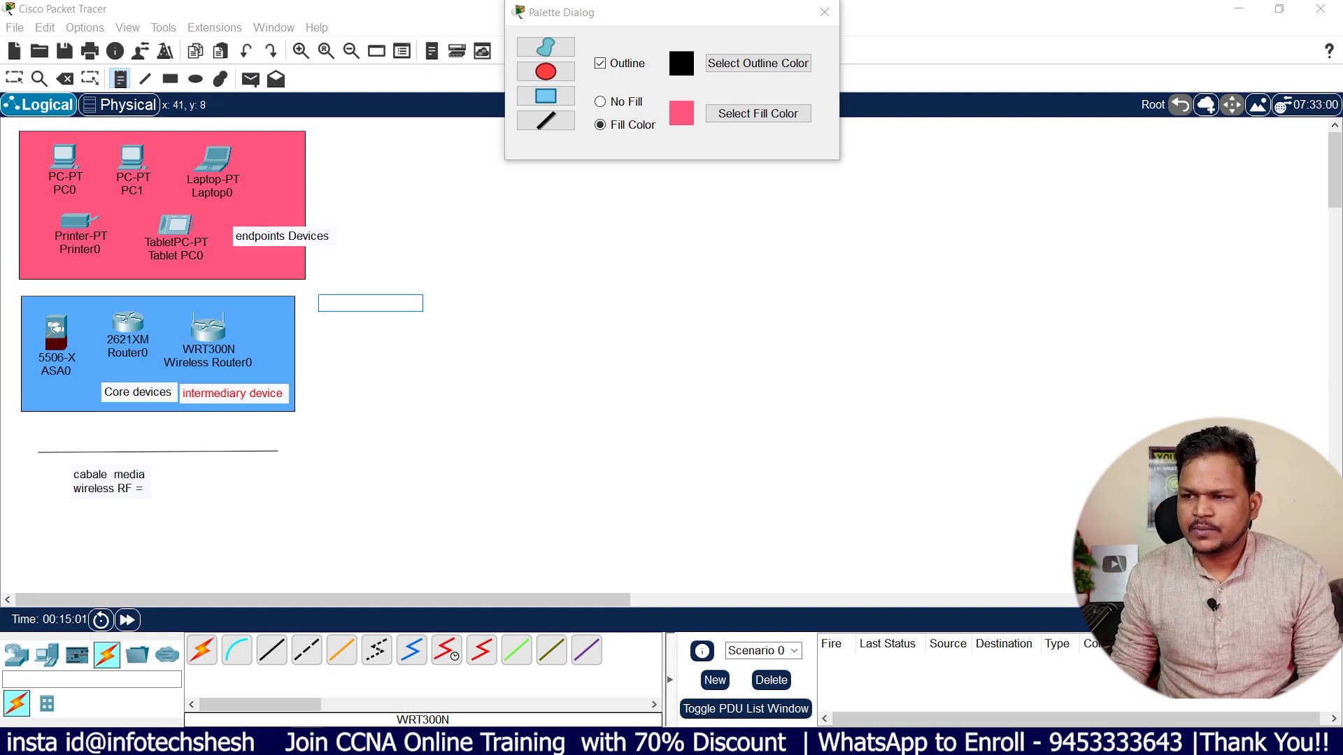
{"action": "left_click", "coordinate": [14, 78]}
{"action": "mouse_move", "coordinate": [272, 245]}
{"action": "left_mouse_down"}
{"action": "mouse_move", "coordinate": [267, 264]}
{"action": "mouse_move", "coordinate": [67, 276]}
{"action": "mouse_move", "coordinate": [112, 280]}
{"action": "mouse_move", "coordinate": [273, 235]}
{"action": "mouse_move", "coordinate": [257, 228]}
{"action": "left_mouse_up"}
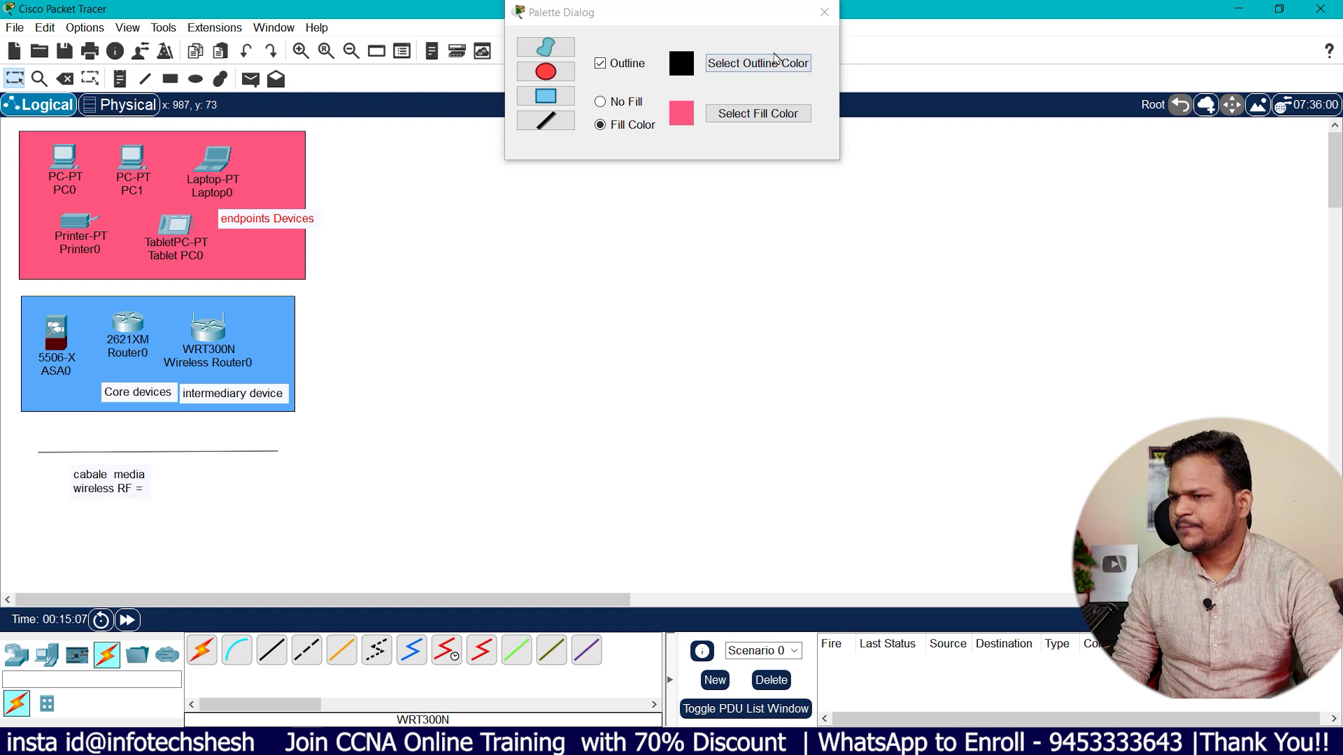
{"action": "left_click", "coordinate": [825, 12]}
{"action": "left_click", "coordinate": [543, 266]}
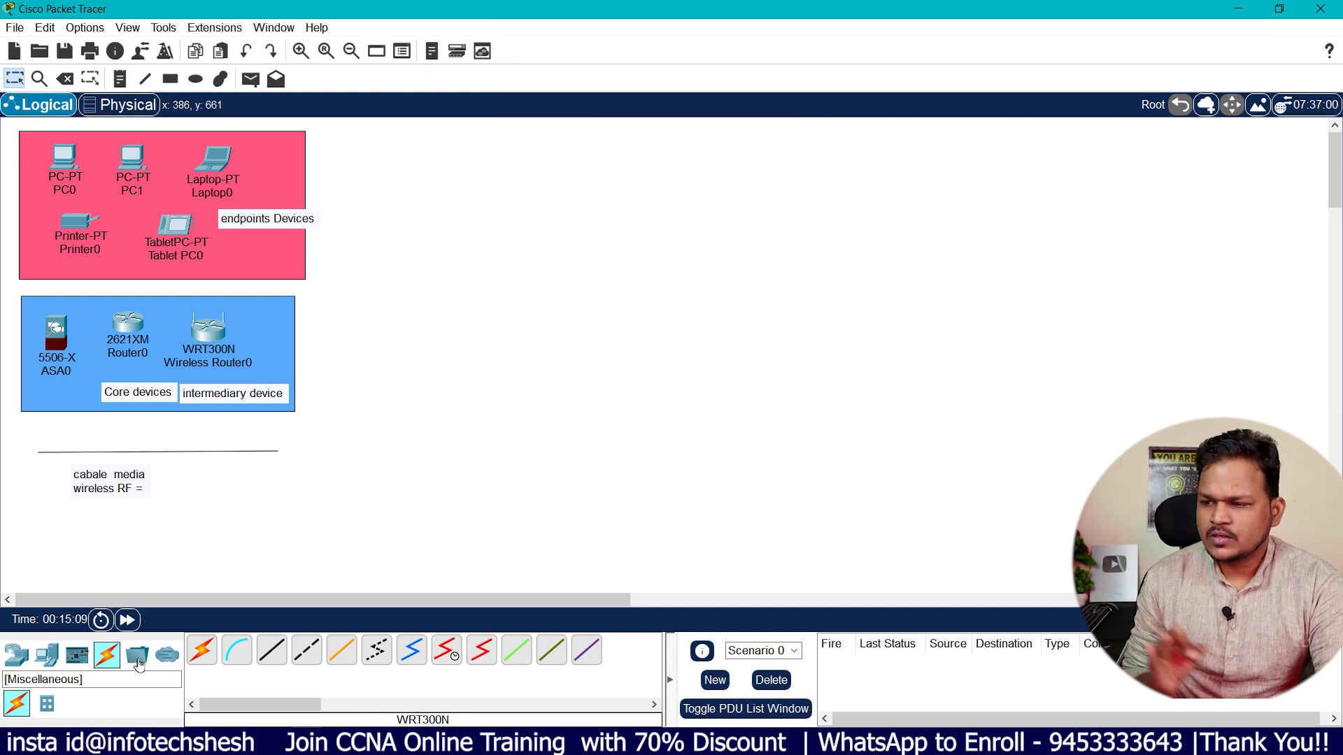
Place two preconfigured 2621XM routers side by side in the empty workspace area beyond the colored rectangles
{"action": "mouse_move", "coordinate": [100, 186]}
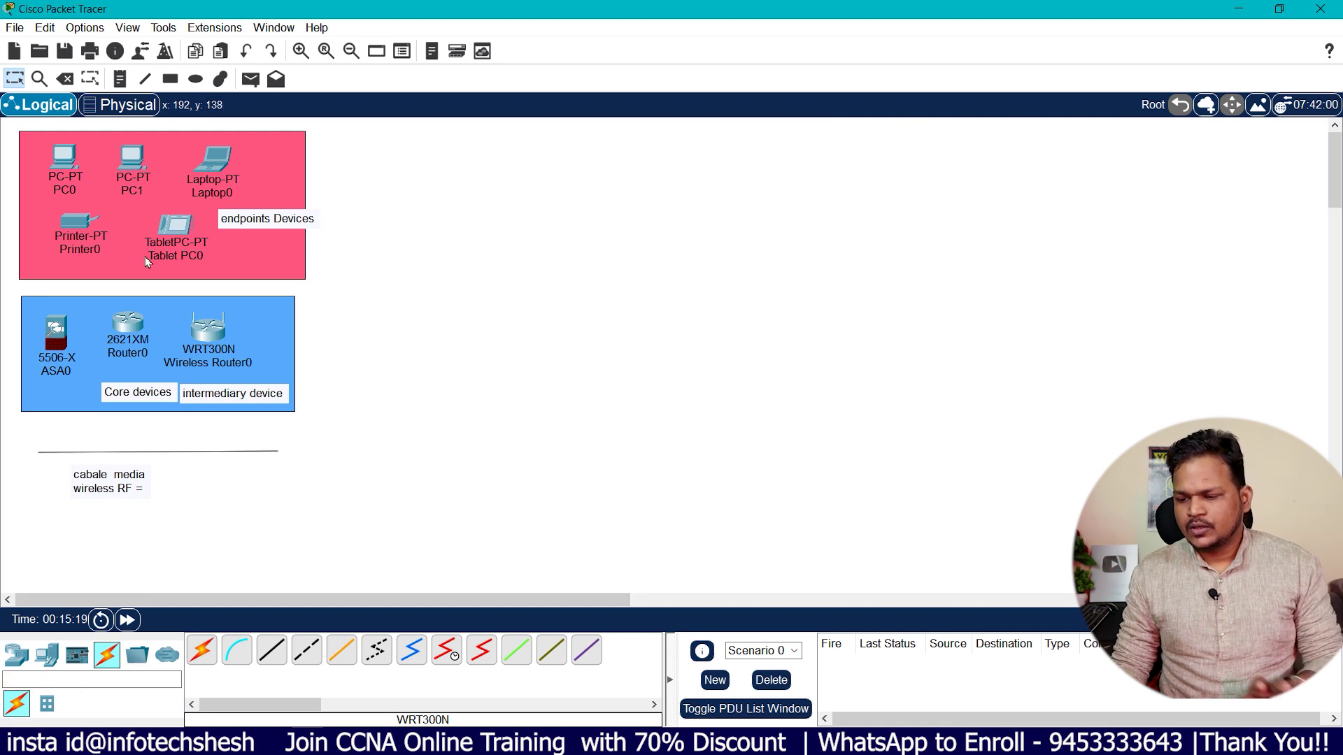
{"action": "left_click", "coordinate": [137, 654]}
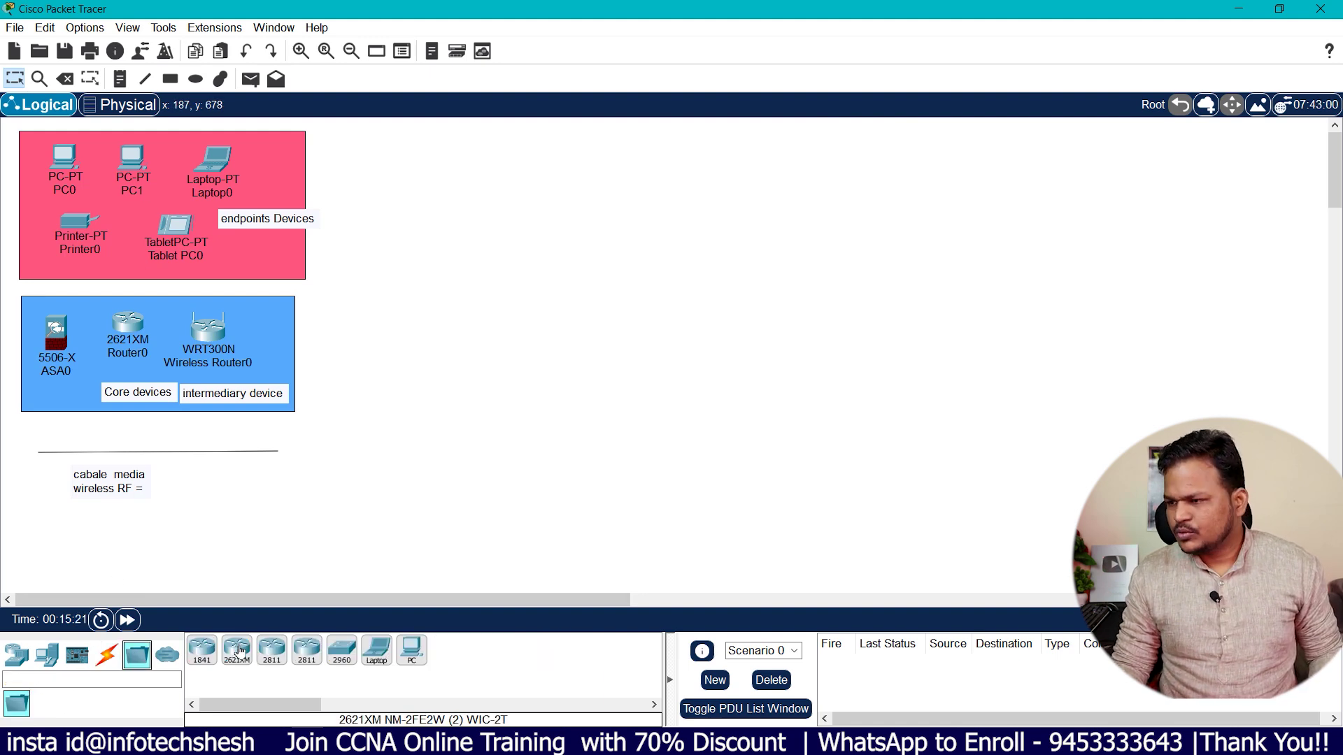
{"action": "left_click", "coordinate": [610, 221]}
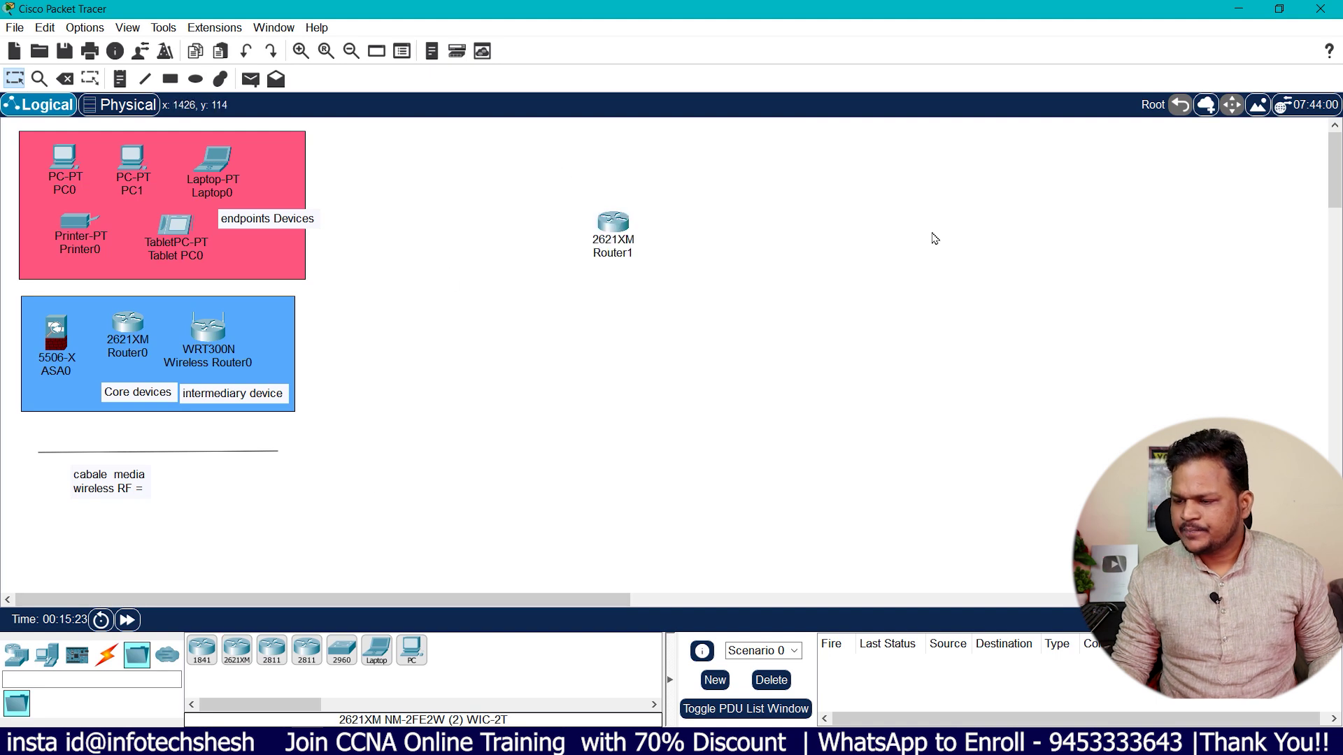
{"action": "left_click", "coordinate": [236, 651]}
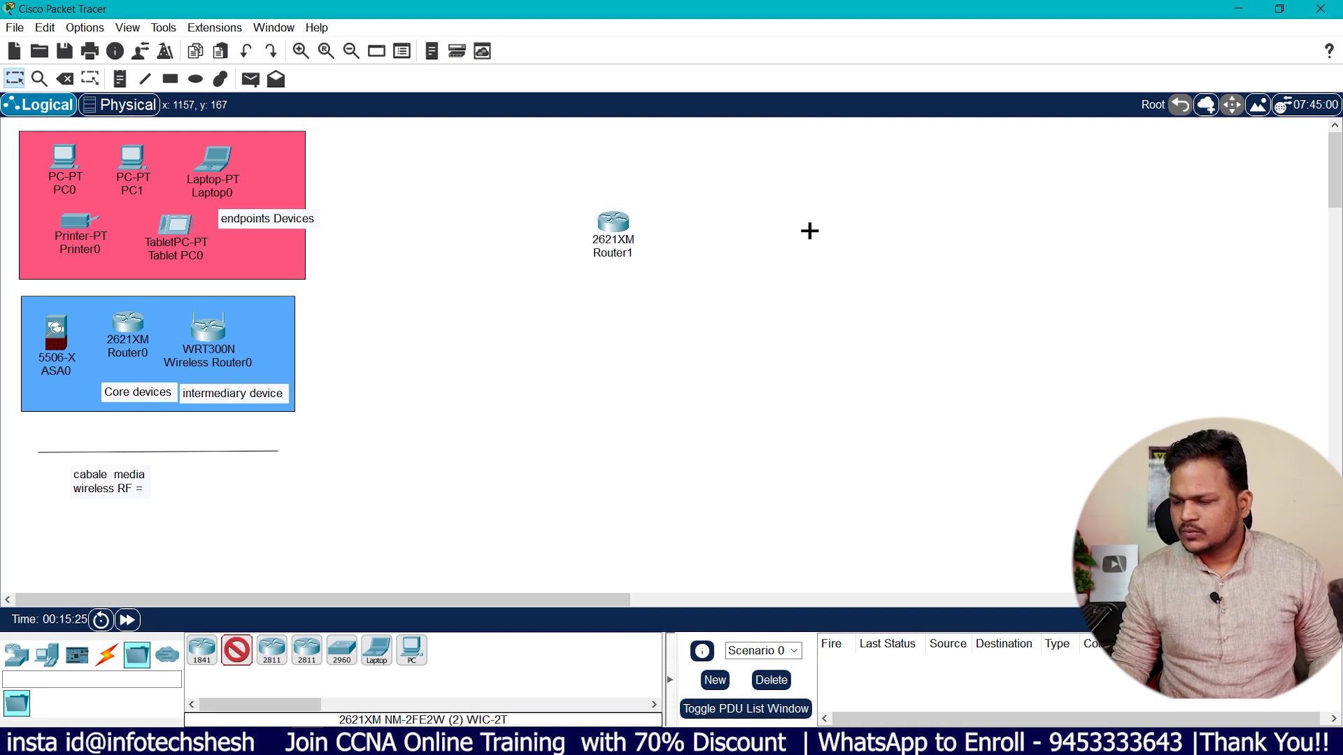
{"action": "left_click", "coordinate": [809, 224]}
Connect Router1 to Router2 with an automatically chosen connection type
{"action": "left_click", "coordinate": [107, 654]}
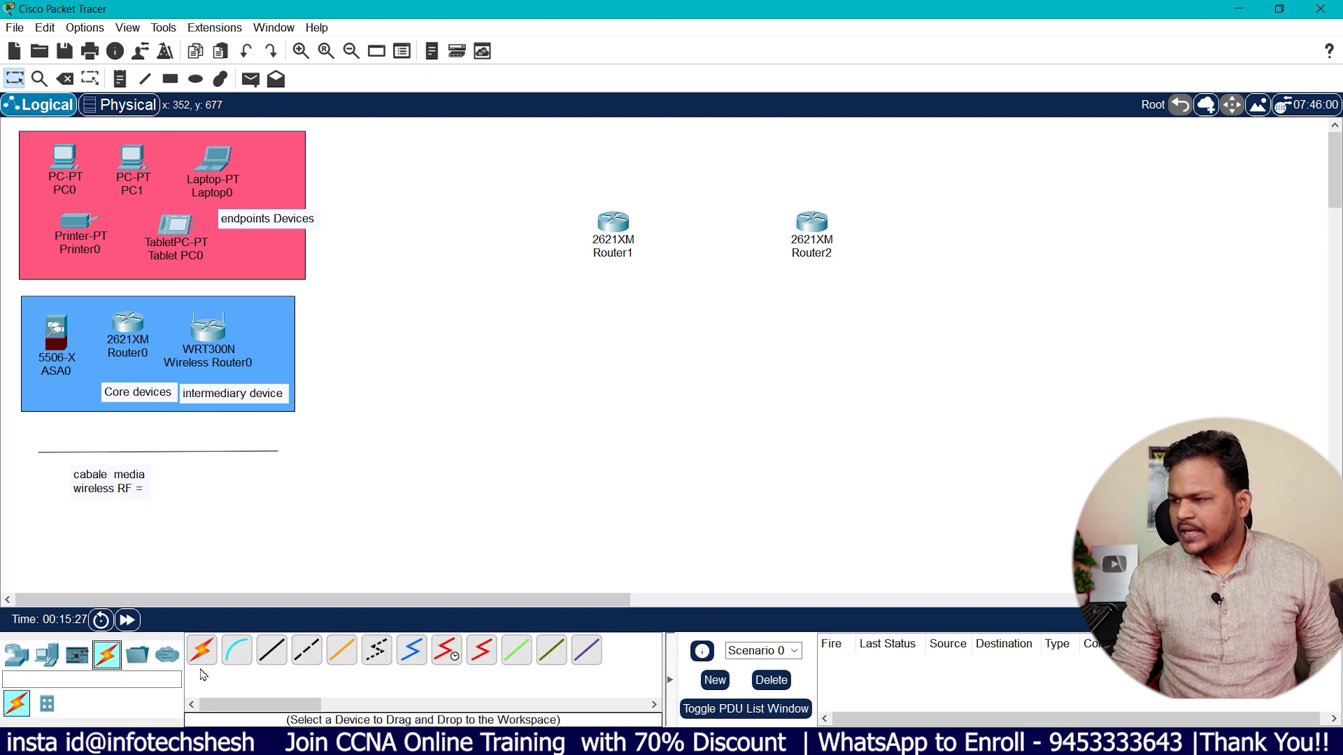
{"action": "left_click", "coordinate": [614, 228]}
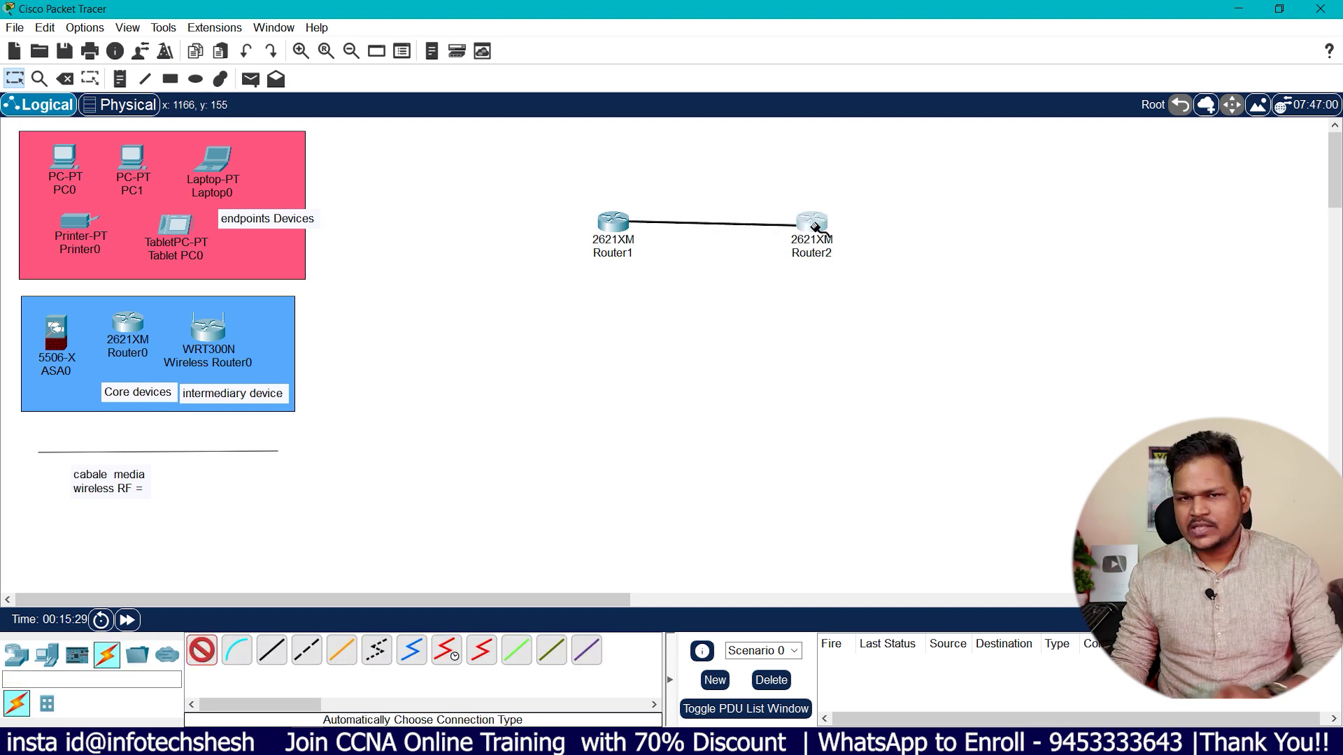
{"action": "left_click", "coordinate": [813, 225]}
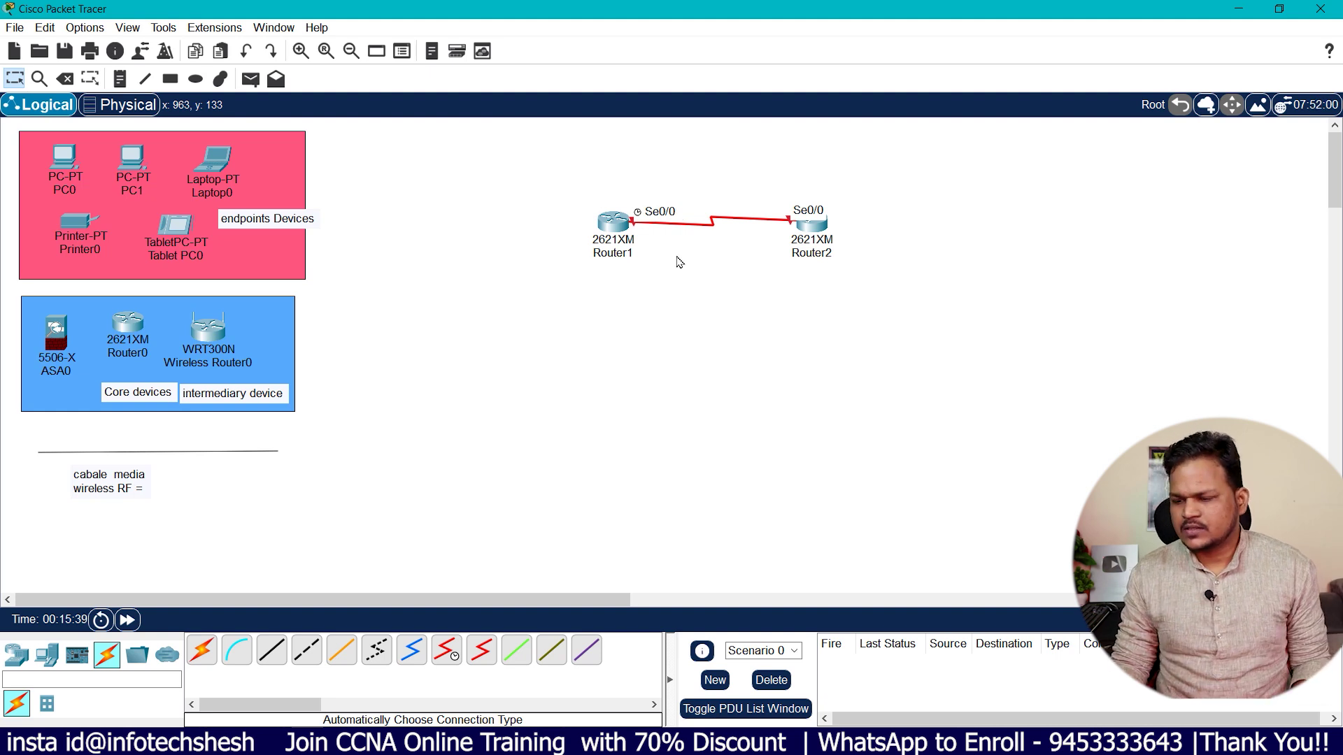
Place three generic PCs in a cluster in the empty workspace area below Router1
{"action": "left_click", "coordinate": [49, 657]}
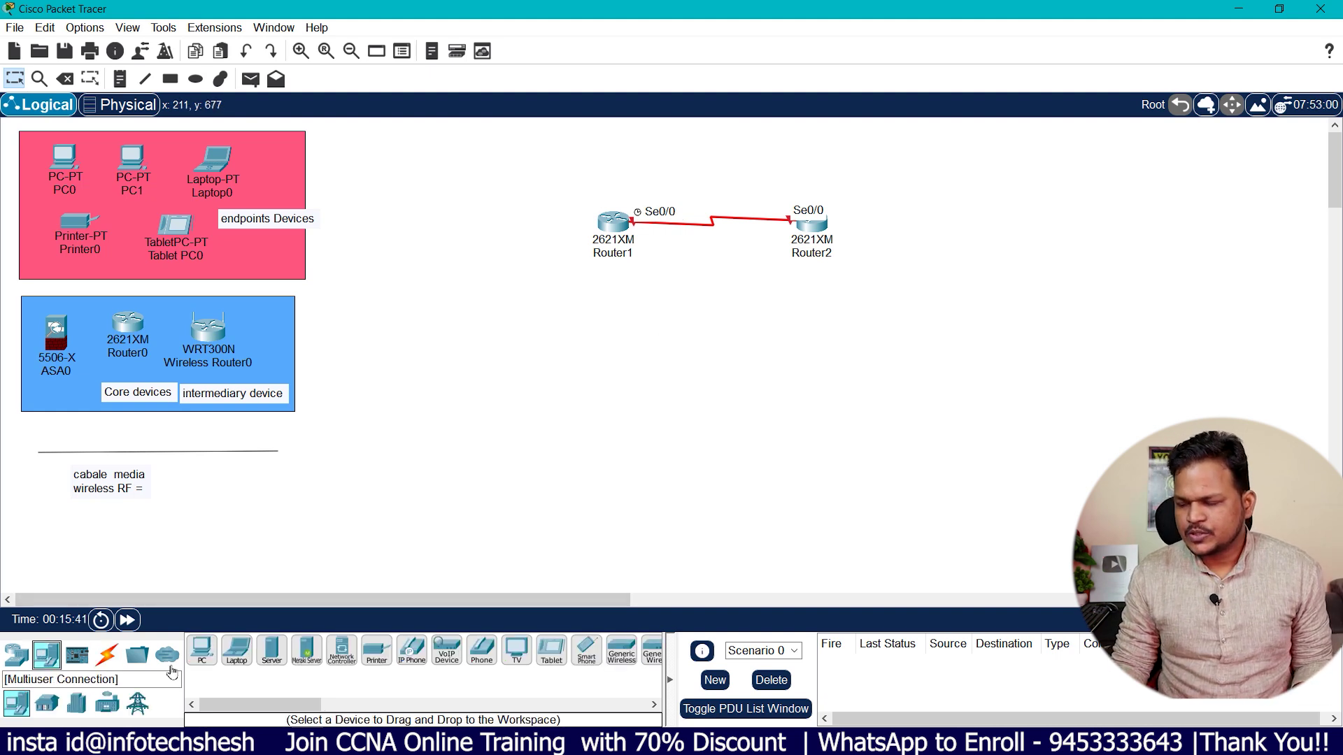
{"action": "left_click", "coordinate": [201, 651]}
{"action": "left_click", "coordinate": [536, 436]}
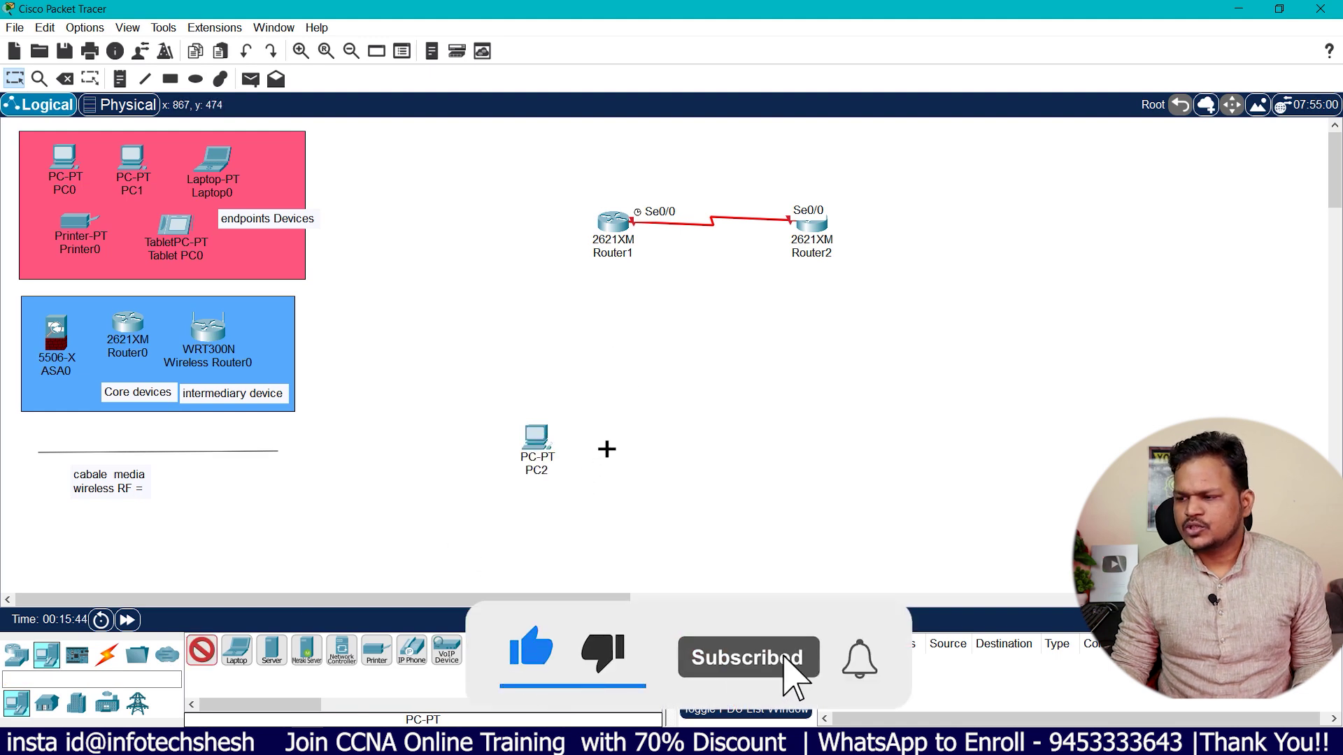
{"action": "left_click", "coordinate": [474, 433]}
{"action": "left_click", "coordinate": [454, 372]}
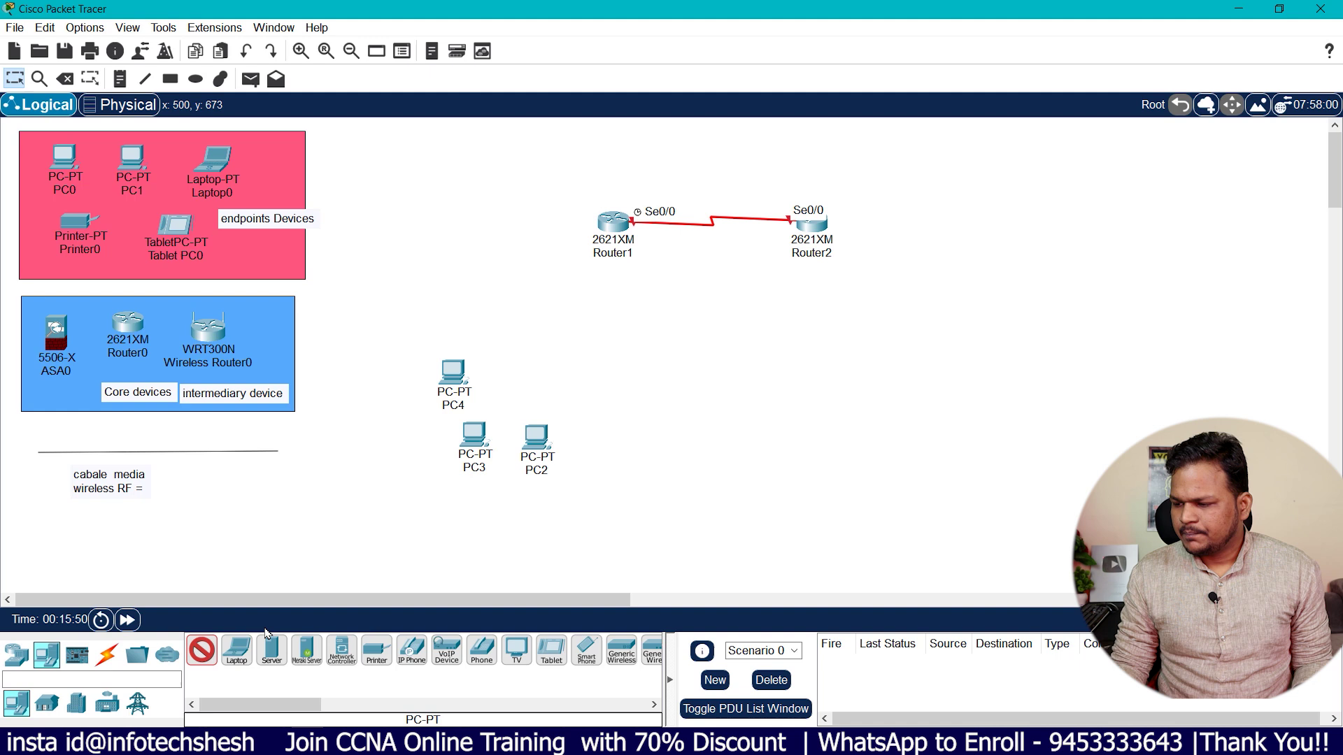
{"action": "left_click", "coordinate": [553, 656]}
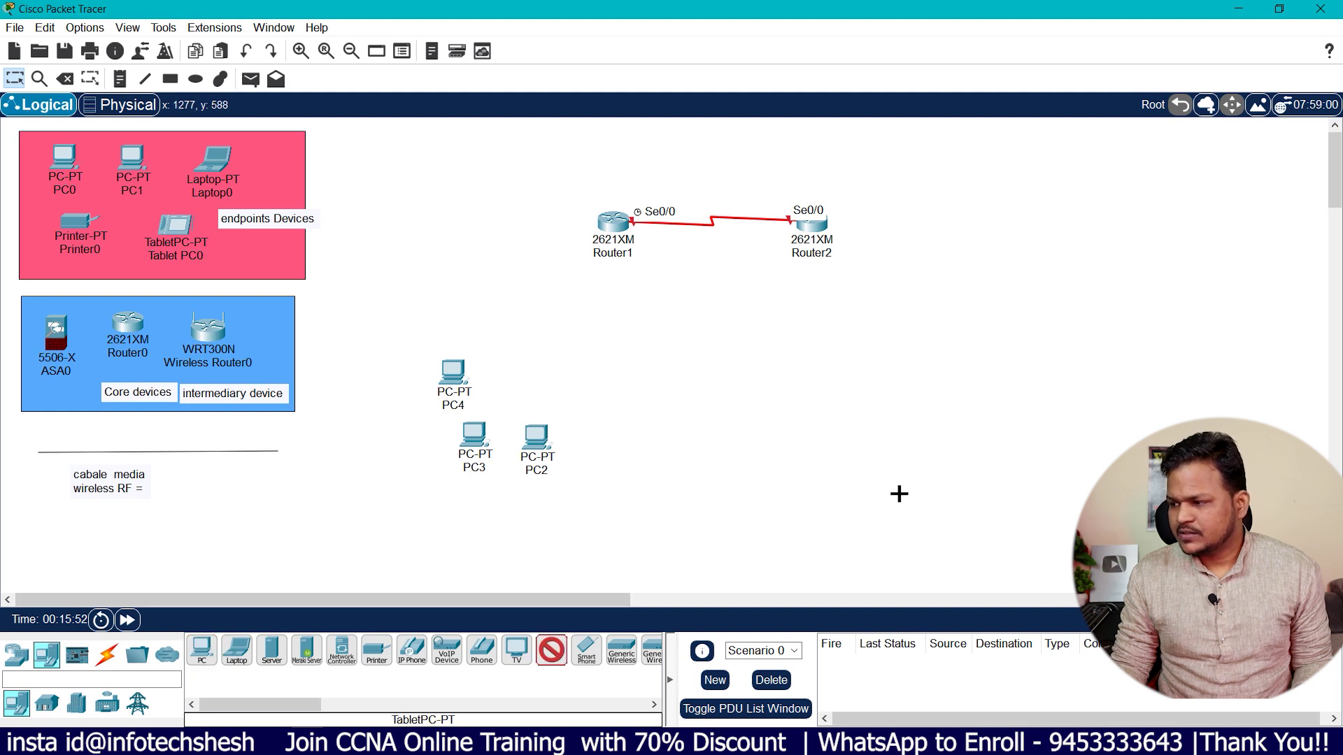
{"action": "left_click", "coordinate": [863, 429]}
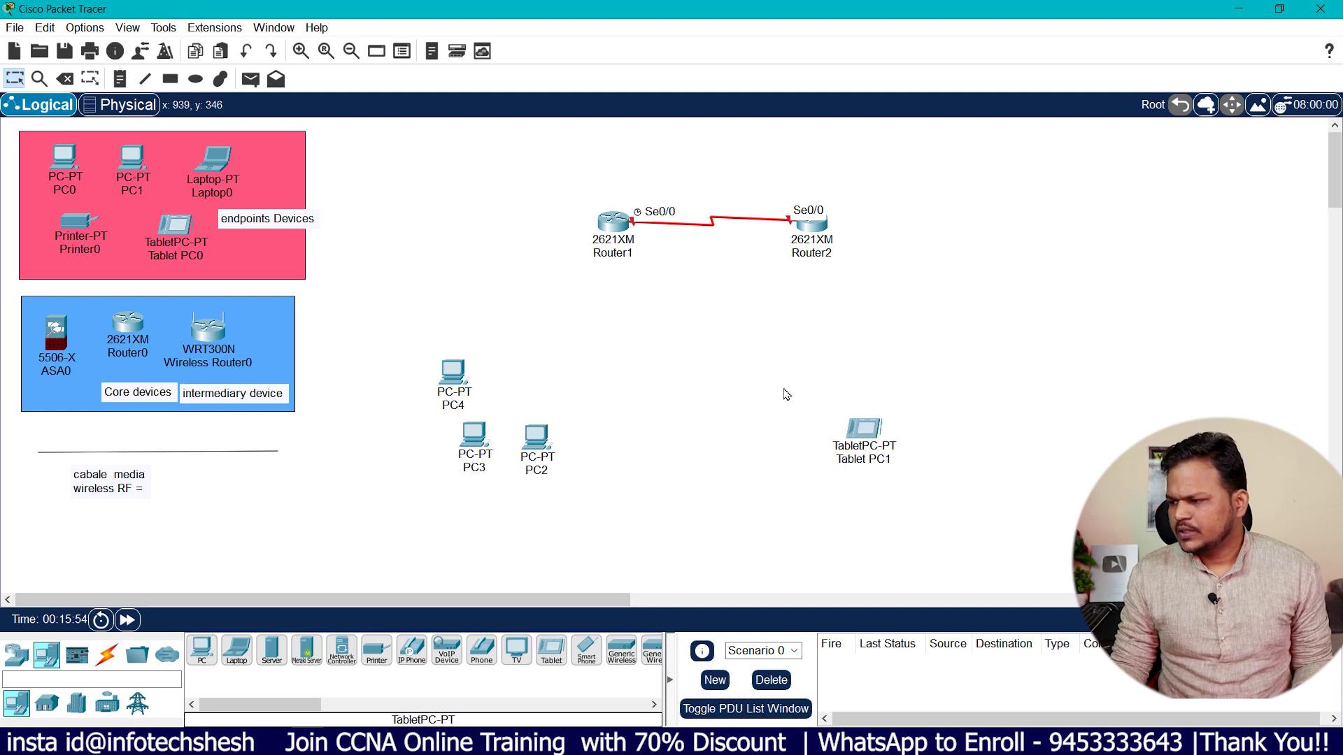
{"action": "left_click_drag", "start_coordinate": [839, 393], "coordinate": [898, 472]}
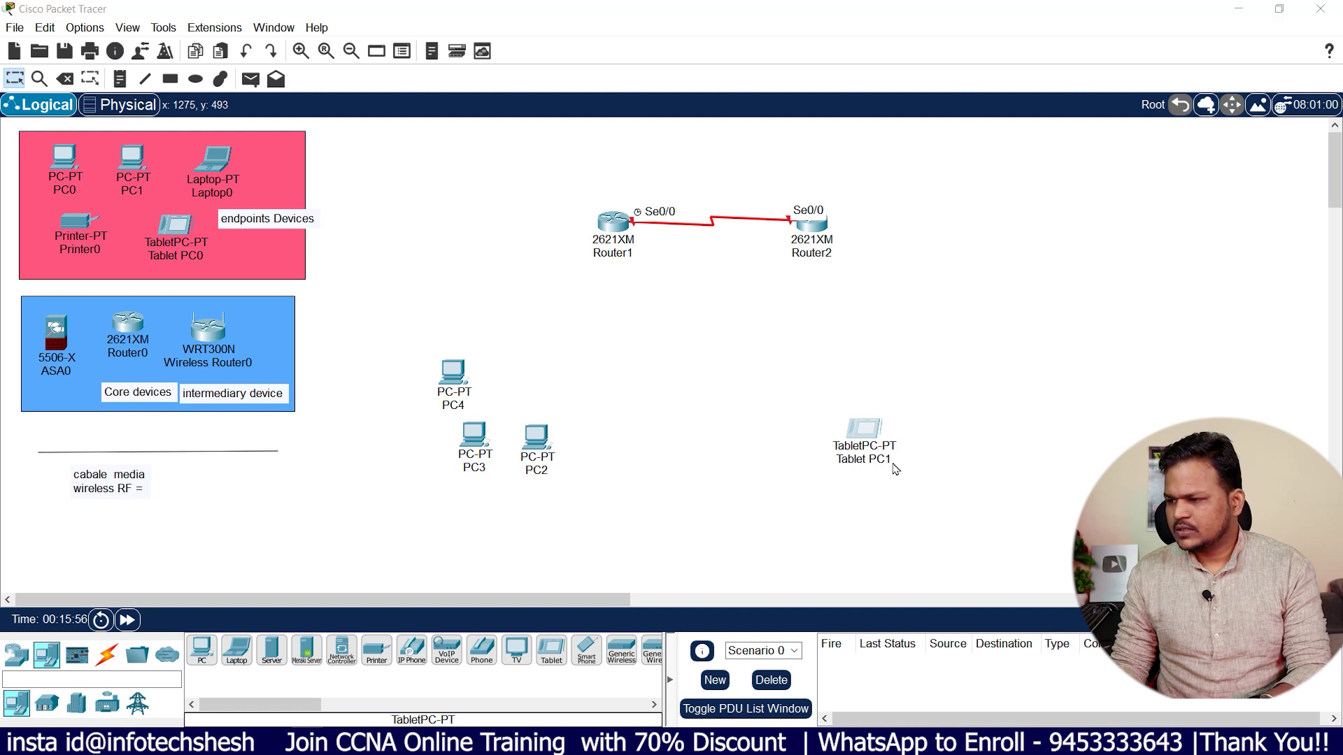
{"action": "key", "text": "Delete"}
{"action": "left_click", "coordinate": [678, 395]}
{"action": "key", "text": "Escape"}
Place a smartphone in the open area below and beyond Router2, returning Tablet PC0 to the pink rectangle after trying it there
{"action": "left_click_drag", "start_coordinate": [172, 228], "coordinate": [812, 409]}
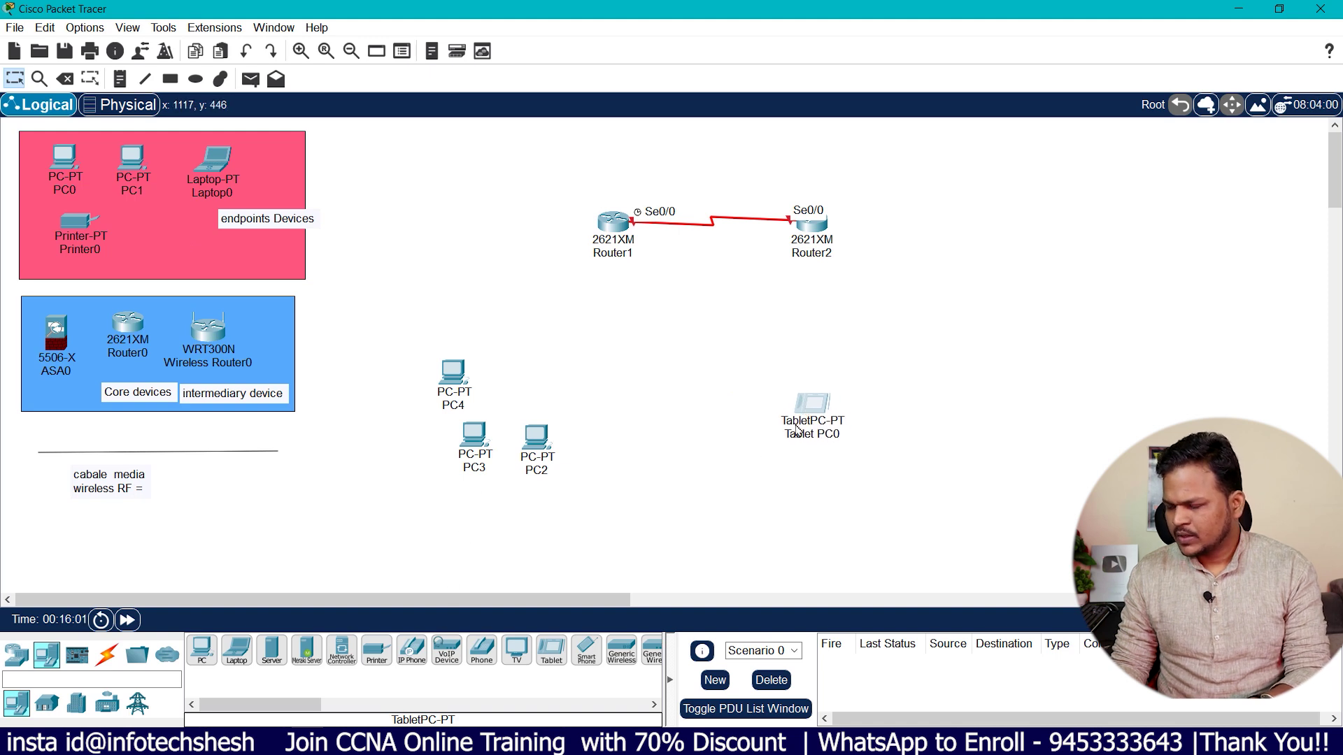
{"action": "left_click", "coordinate": [586, 650]}
{"action": "left_click", "coordinate": [892, 407]}
{"action": "left_click_drag", "start_coordinate": [807, 416], "coordinate": [182, 220]}
{"action": "mouse_move", "coordinate": [769, 431]}
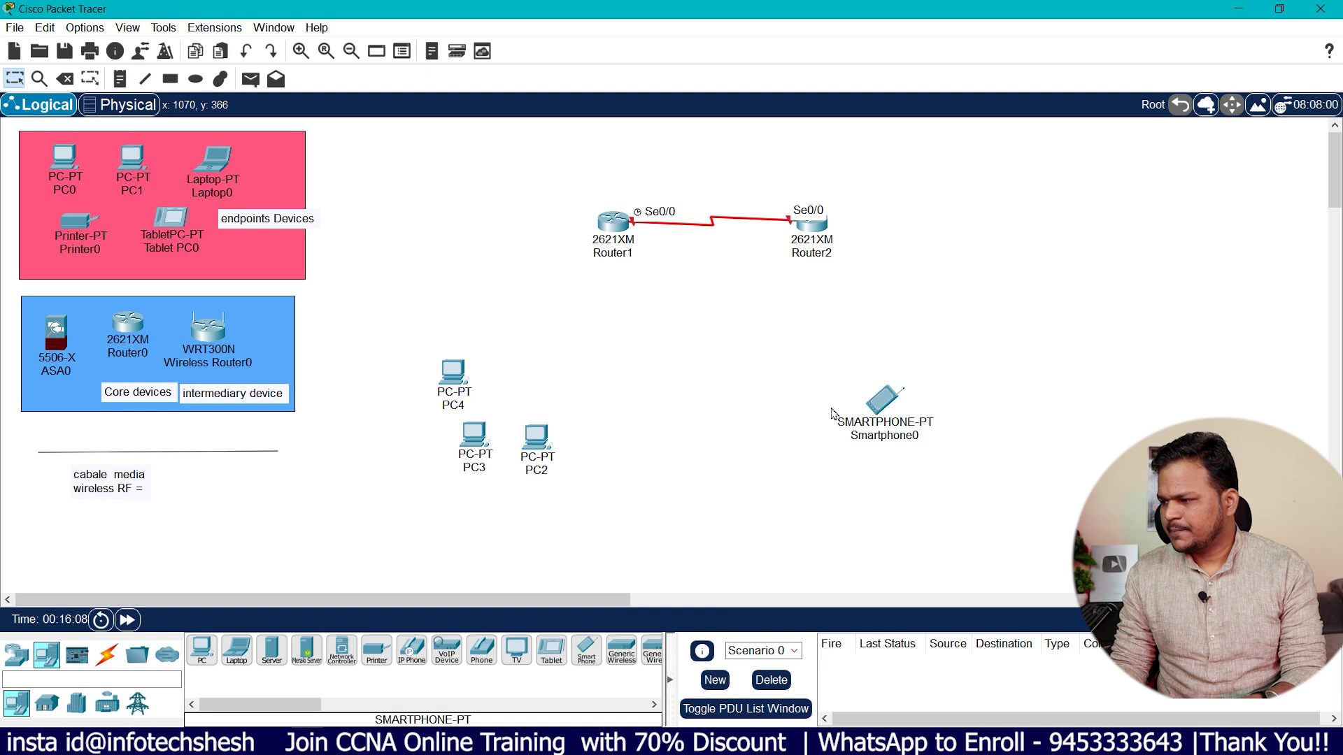
{"action": "left_click_drag", "start_coordinate": [918, 438], "coordinate": [991, 445]}
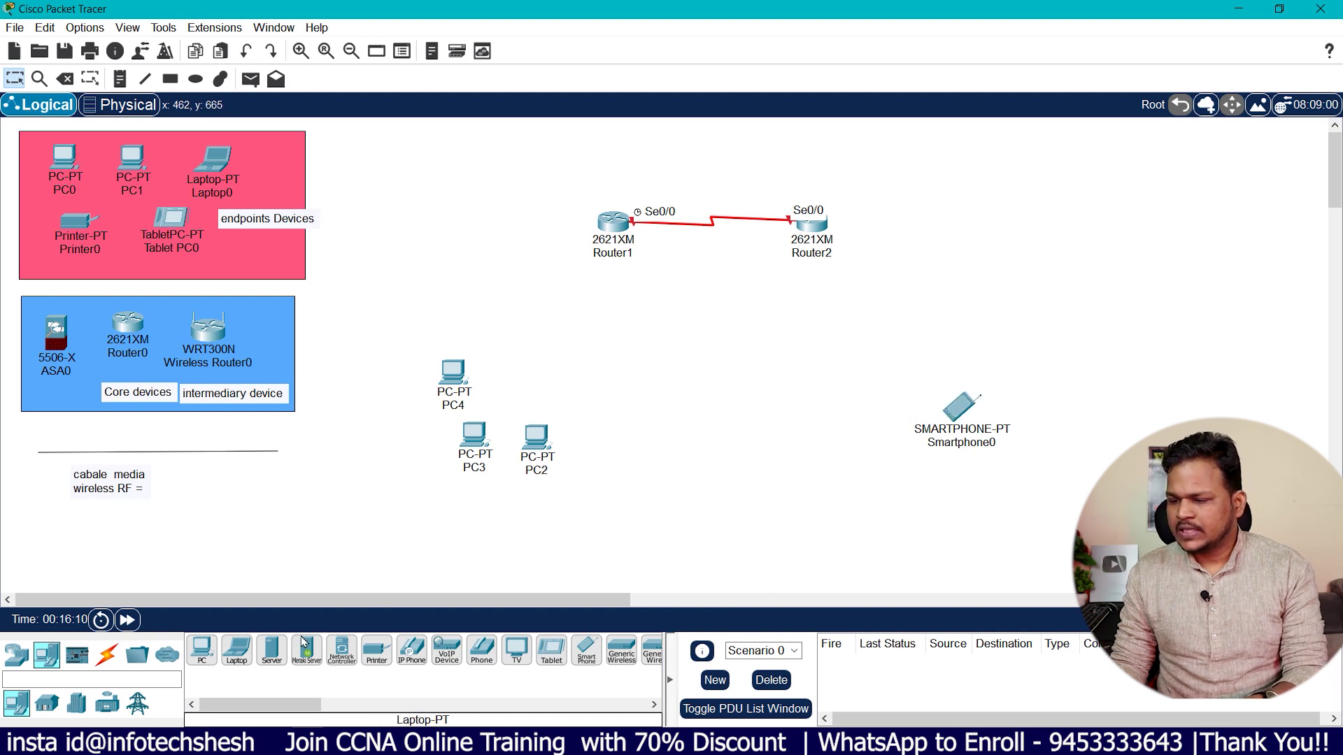
Place a preconfigured 2960 switch between Router1 and the three PCs
{"action": "left_click", "coordinate": [137, 654]}
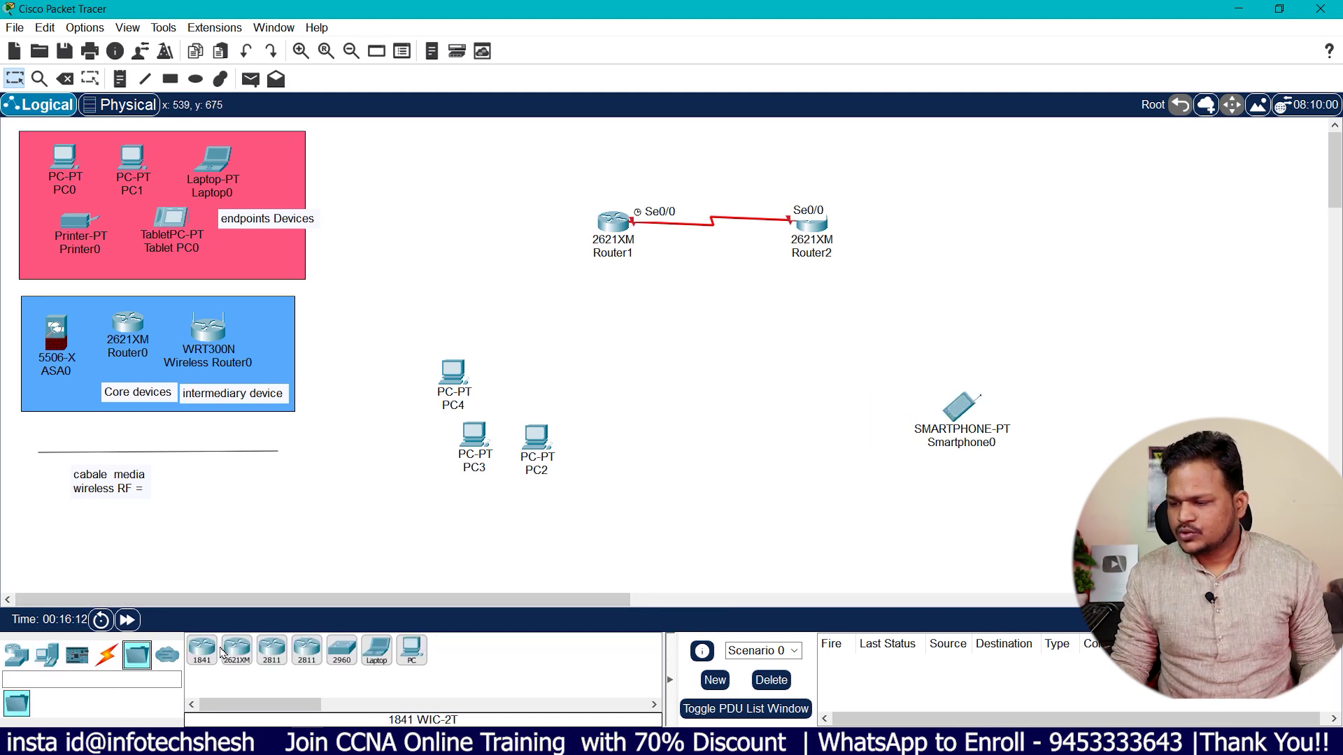
{"action": "left_click", "coordinate": [342, 651]}
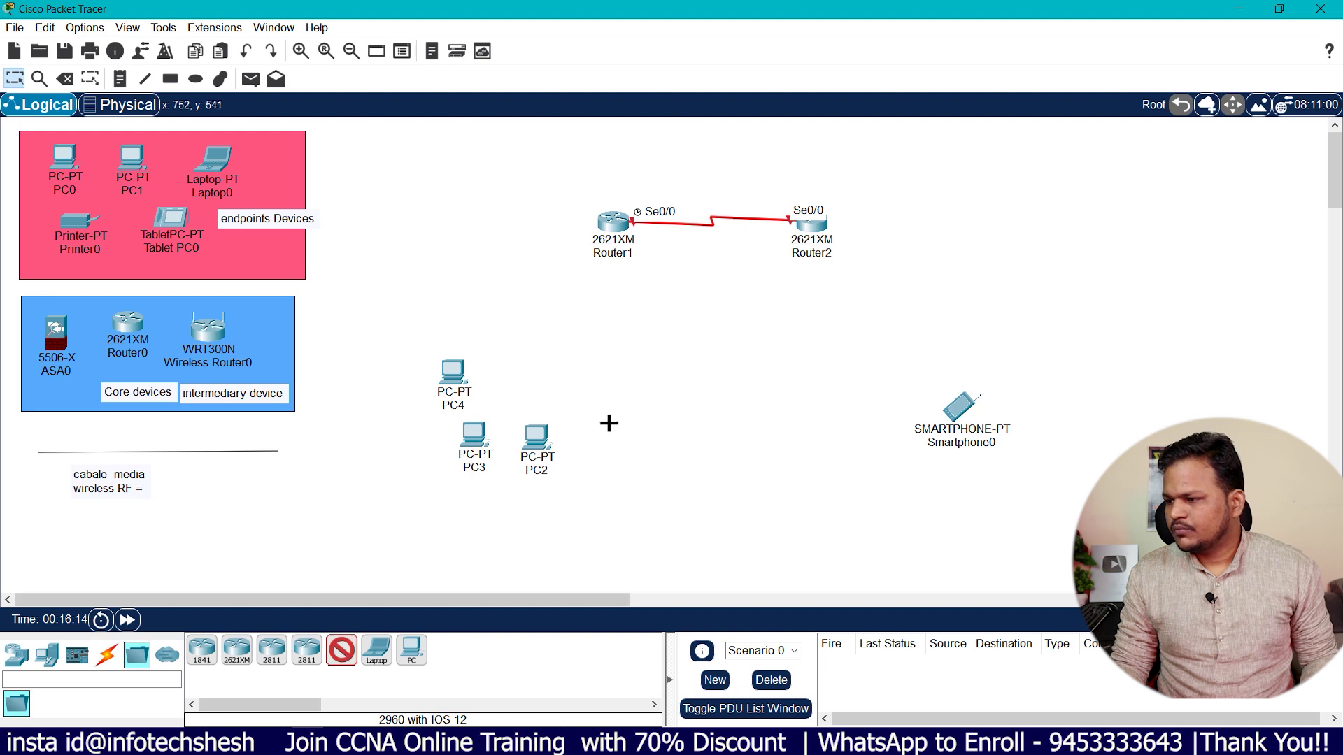
{"action": "left_click", "coordinate": [598, 339]}
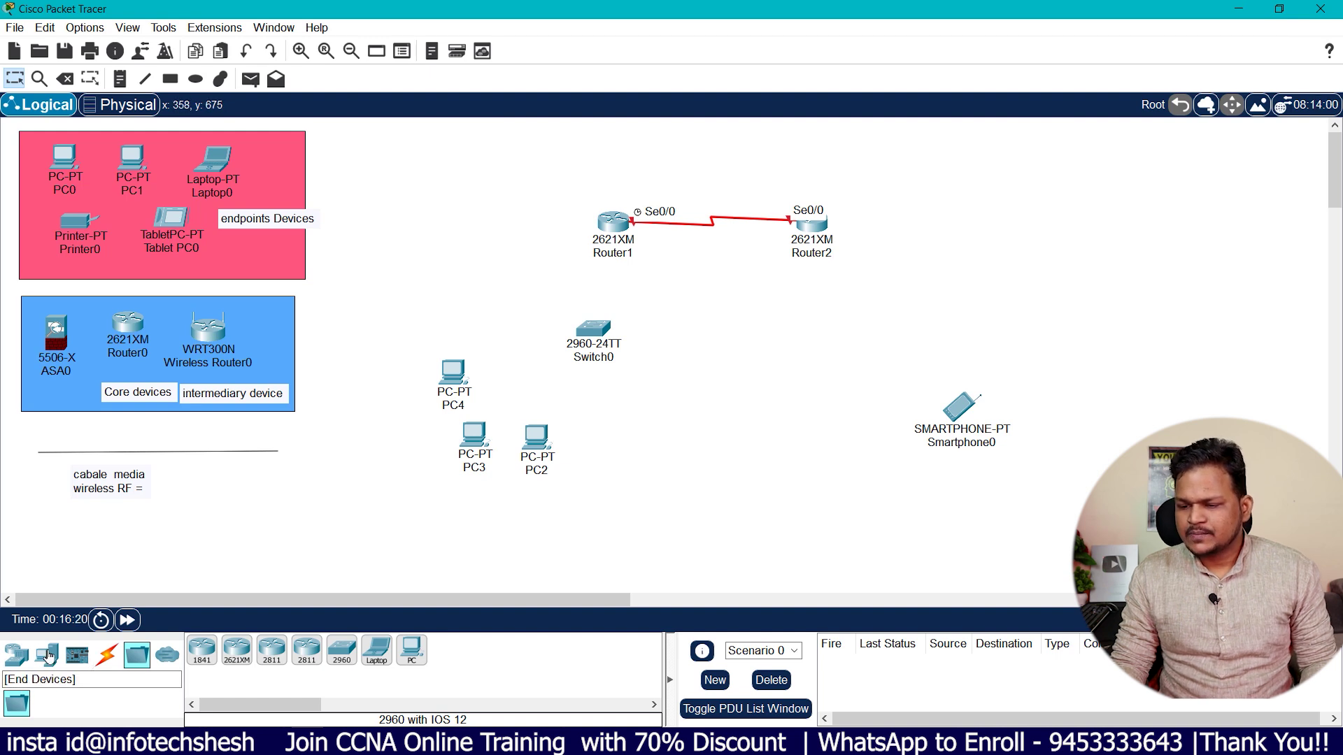
Place a 5506-X firewall beside Router2, on the side facing away from Router1
{"action": "left_click", "coordinate": [17, 654]}
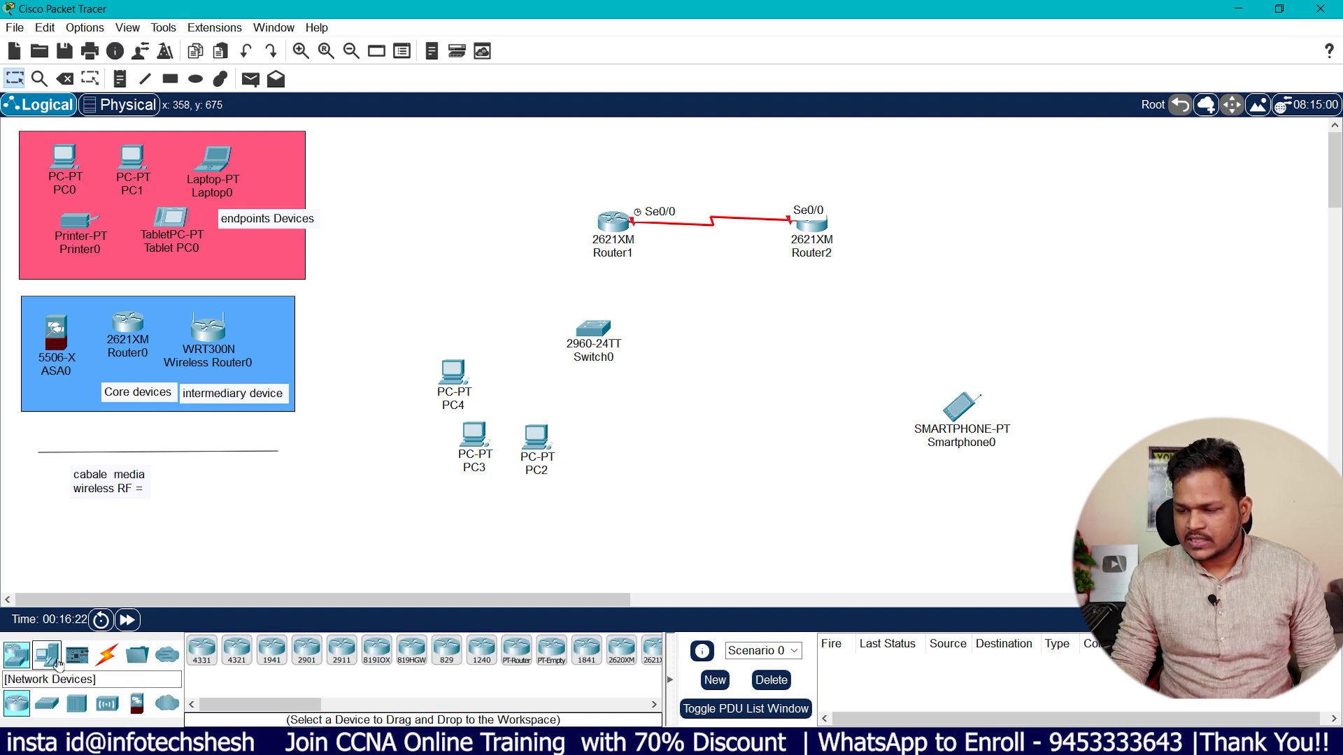
{"action": "left_click", "coordinate": [133, 703]}
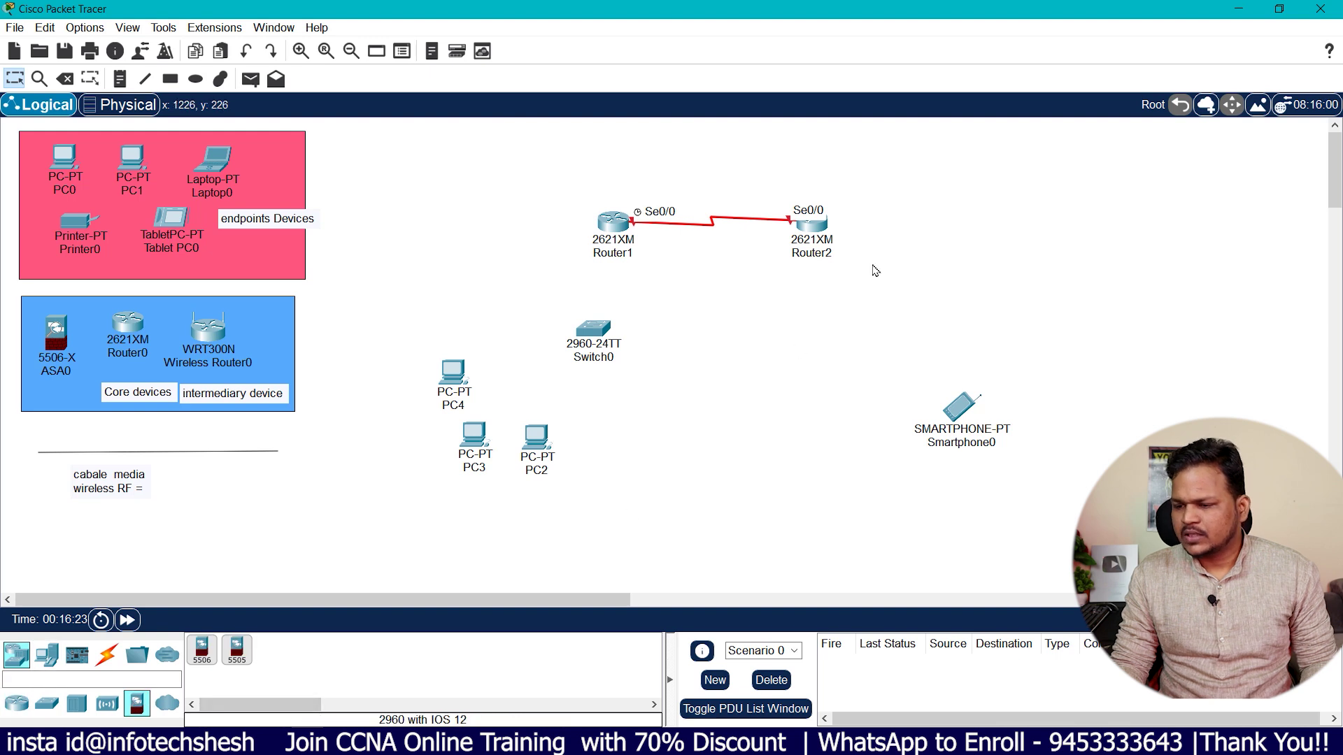
{"action": "left_click", "coordinate": [201, 650]}
{"action": "left_click", "coordinate": [942, 213]}
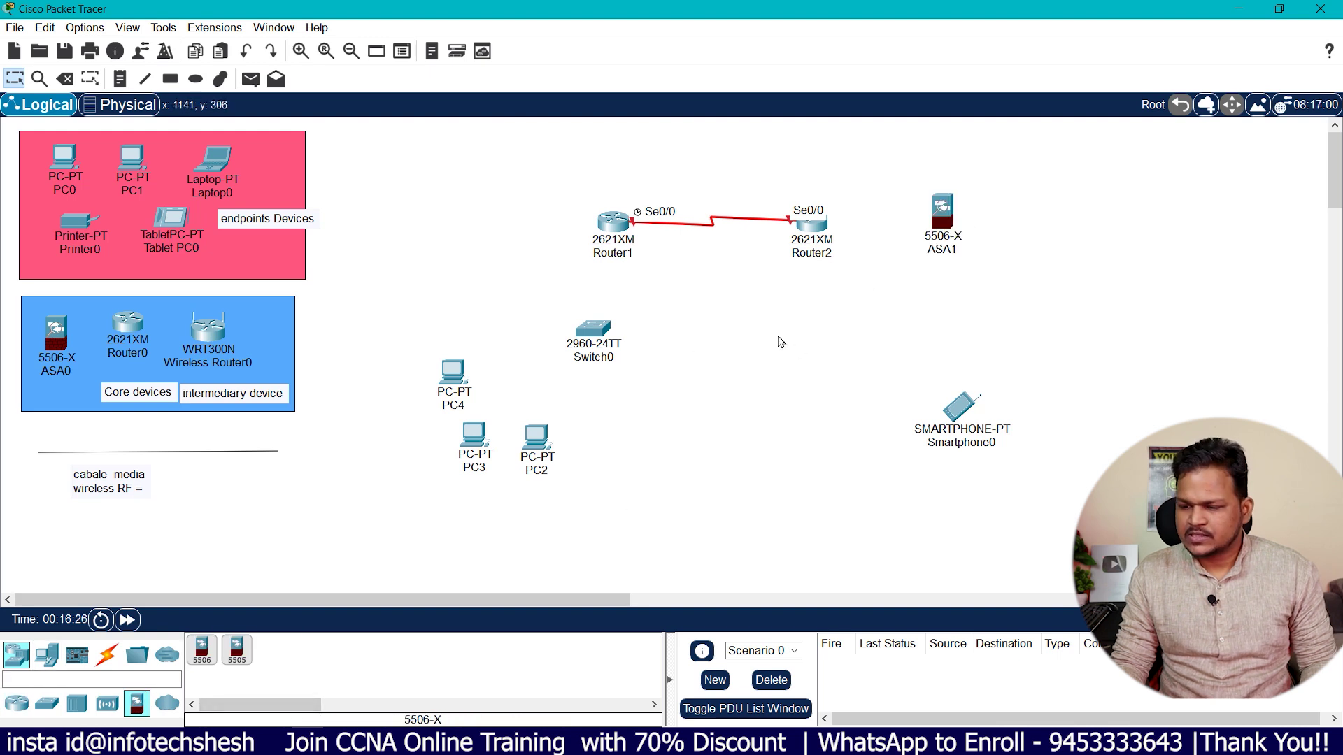
Place two laptops one above the other on the far side of the new firewall
{"action": "left_click", "coordinate": [47, 654]}
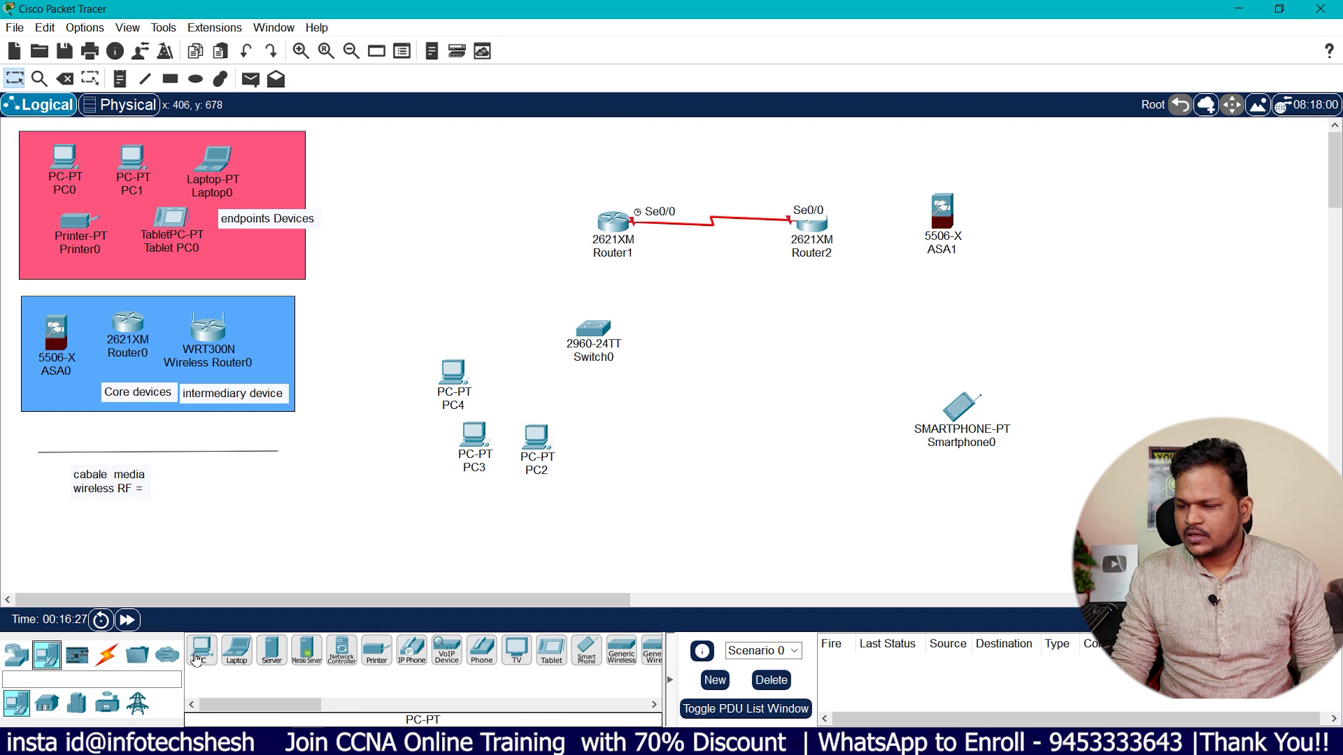
{"action": "left_click", "coordinate": [228, 657]}
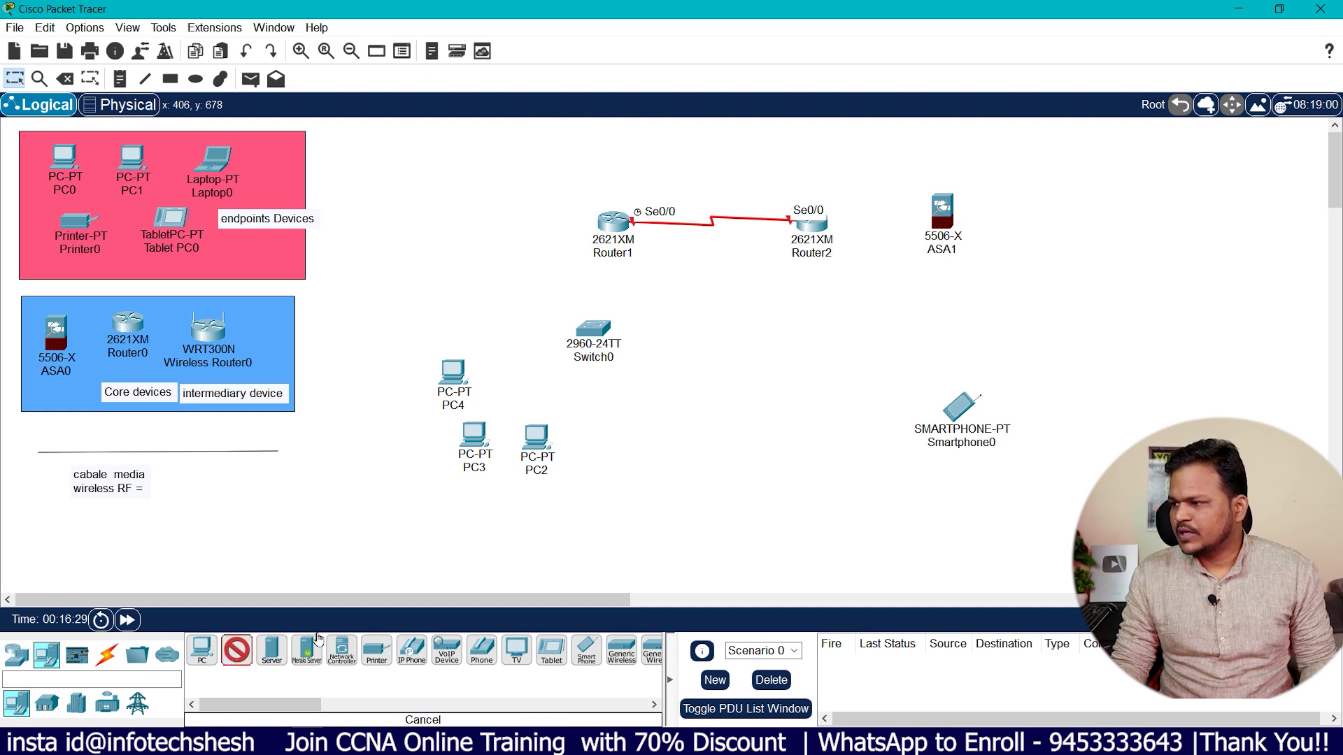
{"action": "left_click", "coordinate": [1038, 165]}
{"action": "left_click", "coordinate": [1055, 243]}
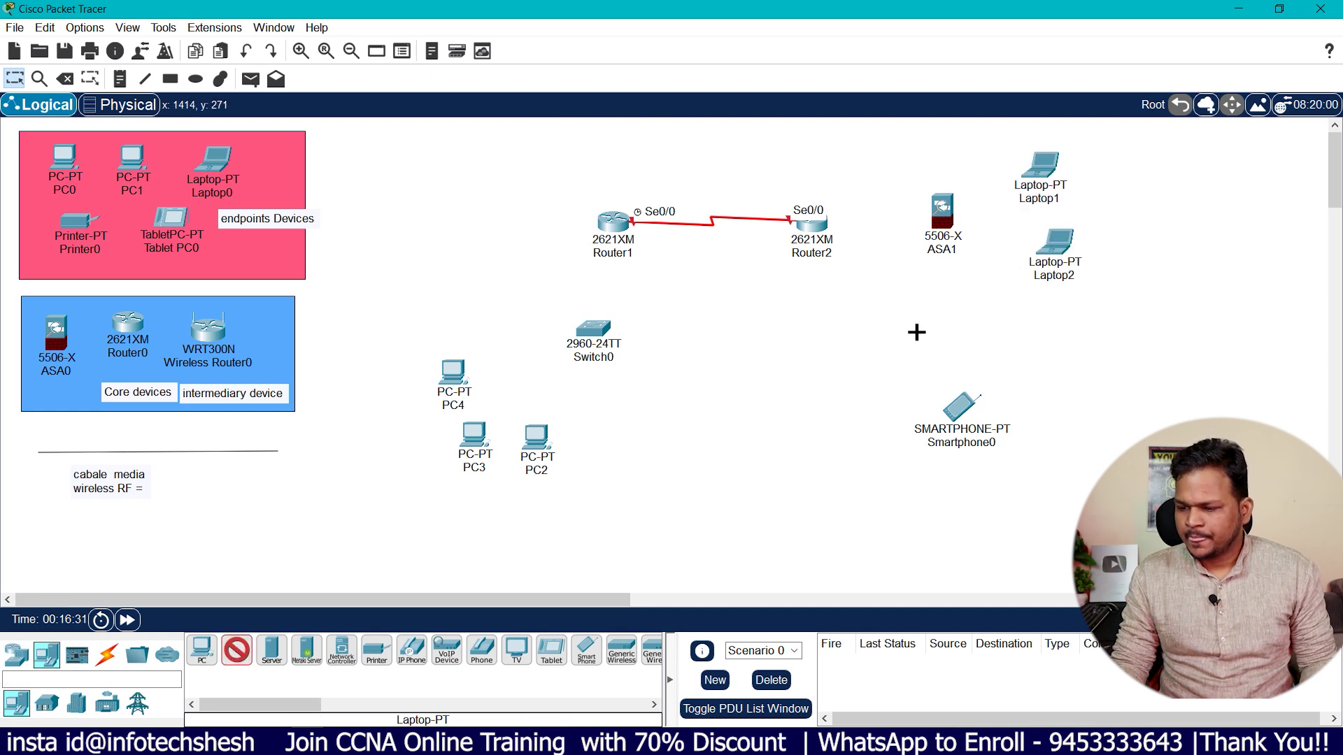
Connect firewall ASA1 to Laptop1, Laptop2 and Router2 with automatically chosen connection types
{"action": "left_click", "coordinate": [107, 655]}
{"action": "left_click", "coordinate": [201, 651]}
{"action": "left_click", "coordinate": [943, 209]}
{"action": "left_click", "coordinate": [1042, 165]}
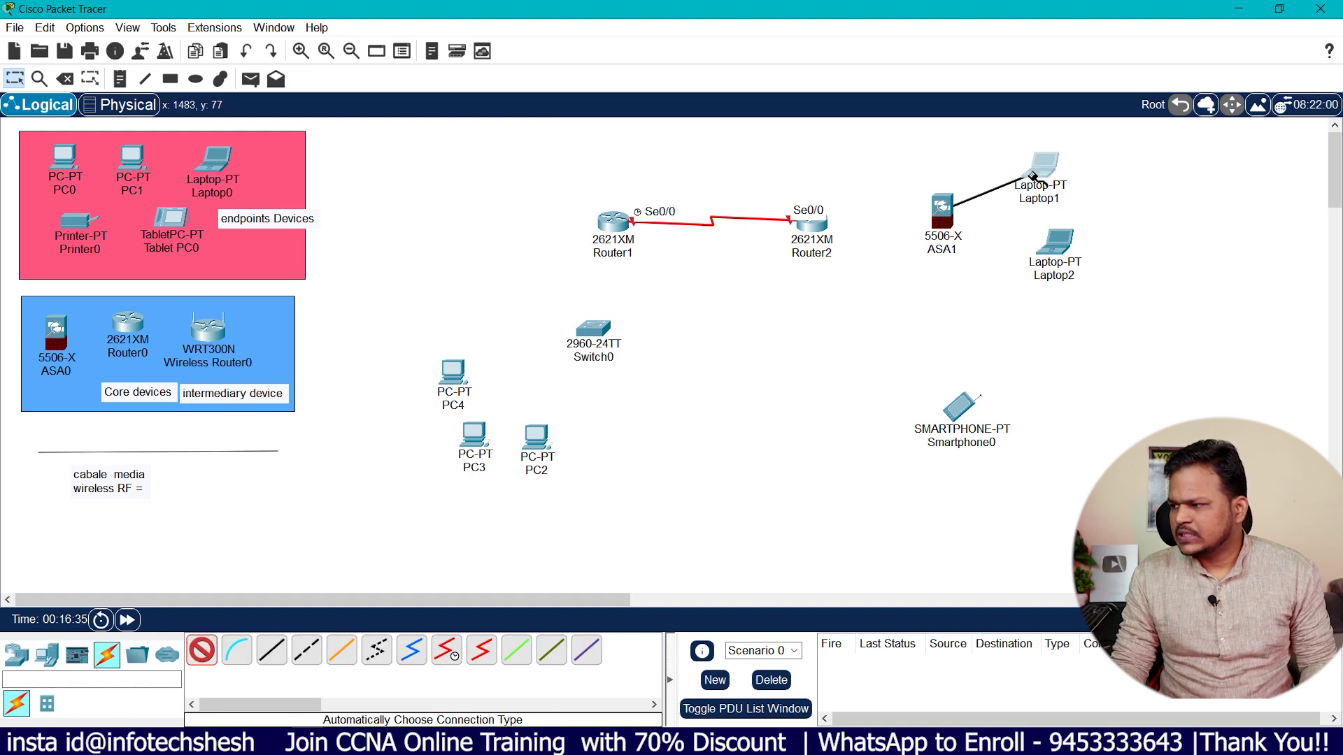
{"action": "left_click", "coordinate": [945, 213]}
{"action": "left_click", "coordinate": [1055, 243]}
{"action": "left_click", "coordinate": [937, 213]}
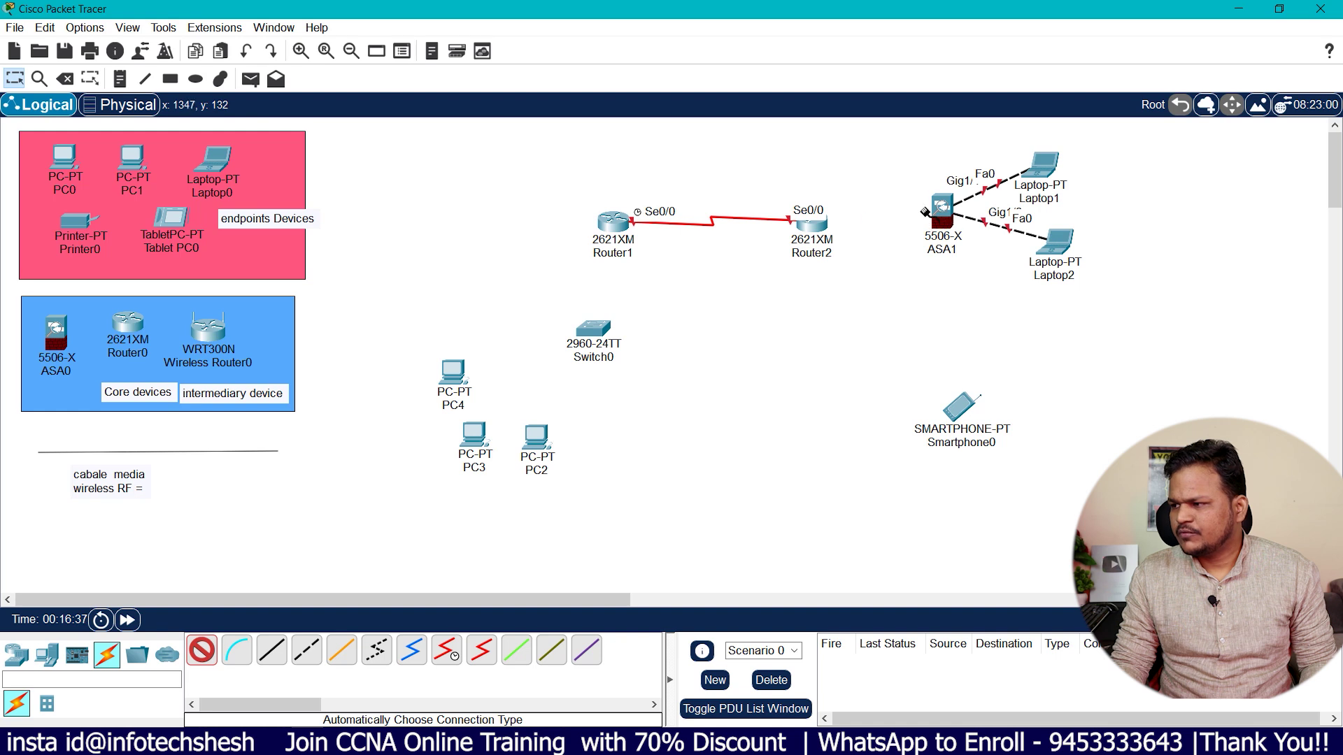
{"action": "left_click", "coordinate": [811, 224]}
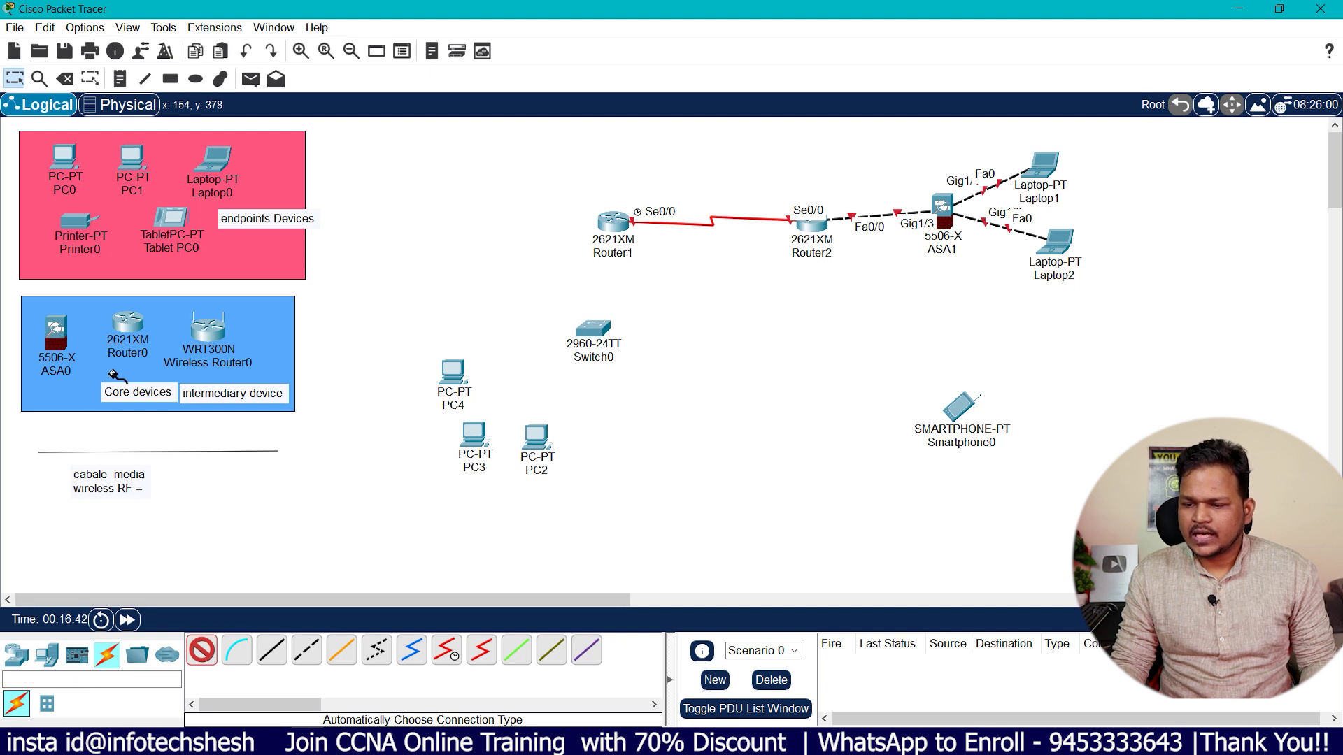
Place a WRT300N wireless router below Router2, near the smartphone
{"action": "left_click", "coordinate": [16, 654]}
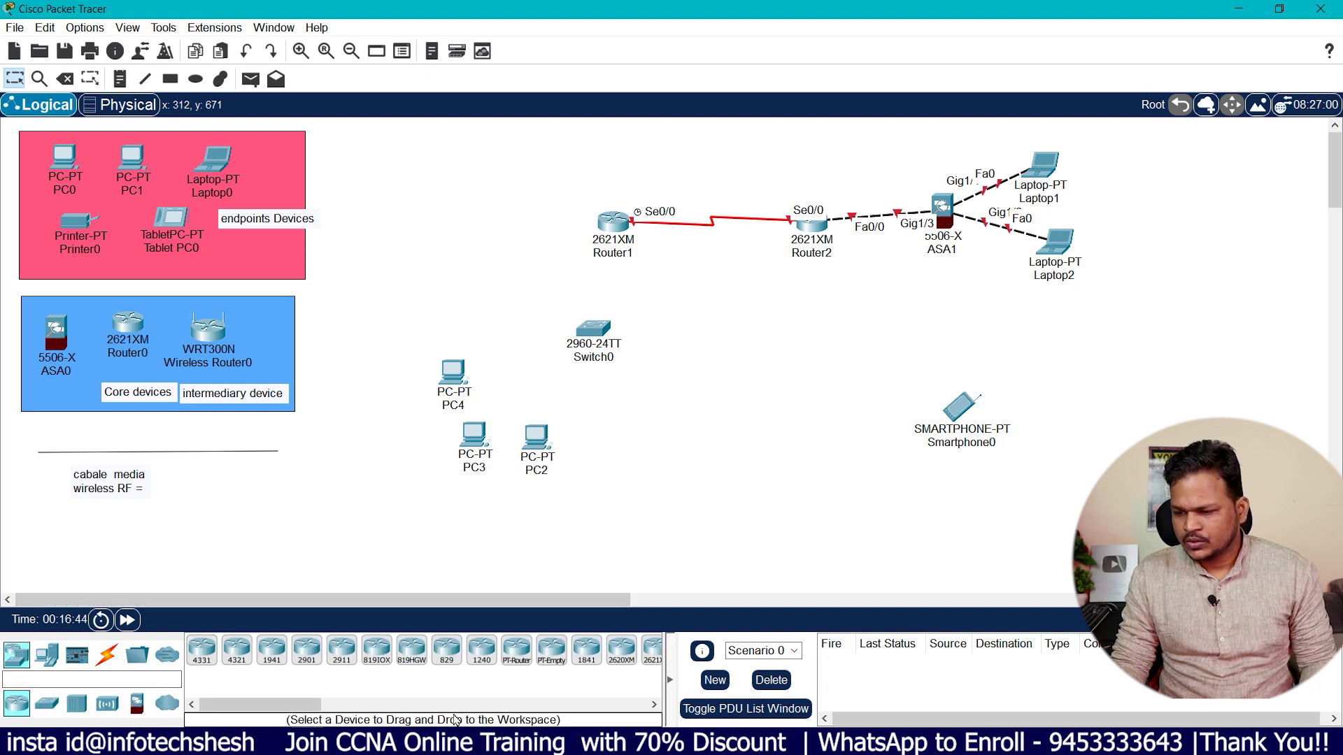
{"action": "left_click", "coordinate": [107, 703]}
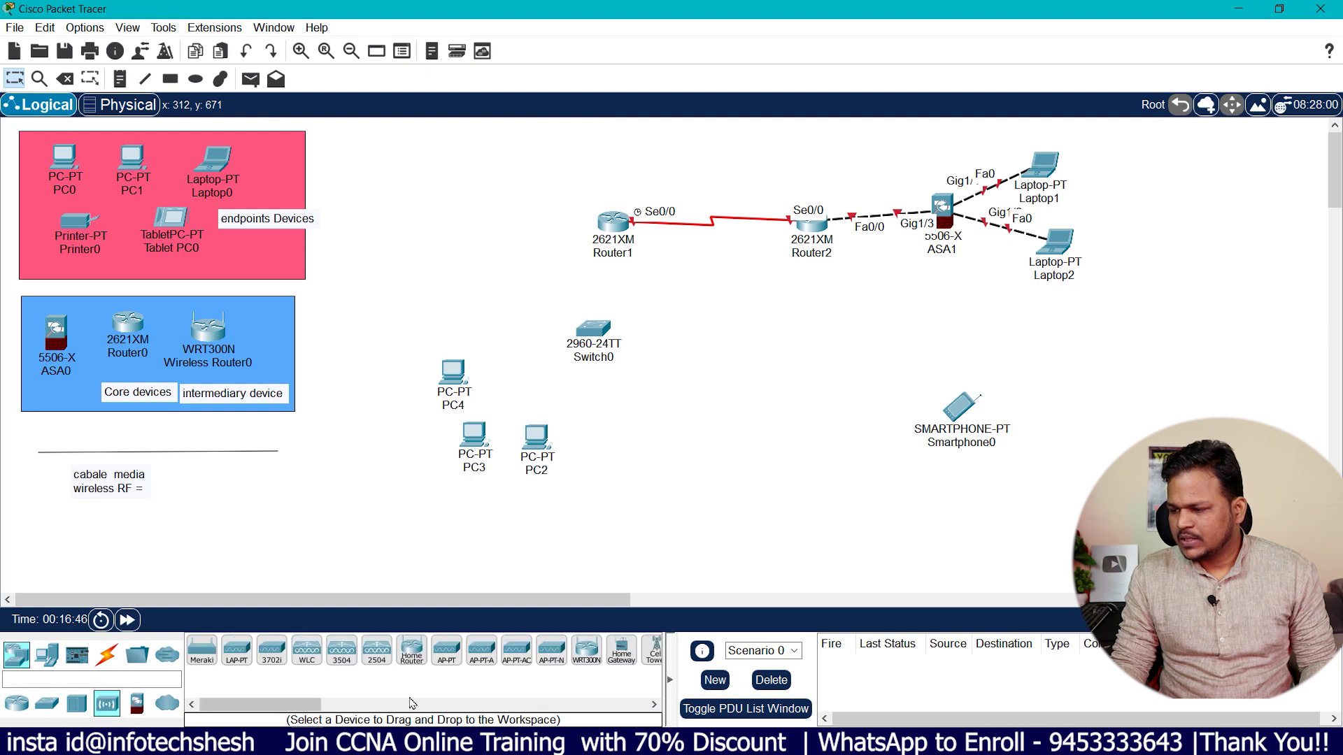
{"action": "left_click", "coordinate": [586, 660]}
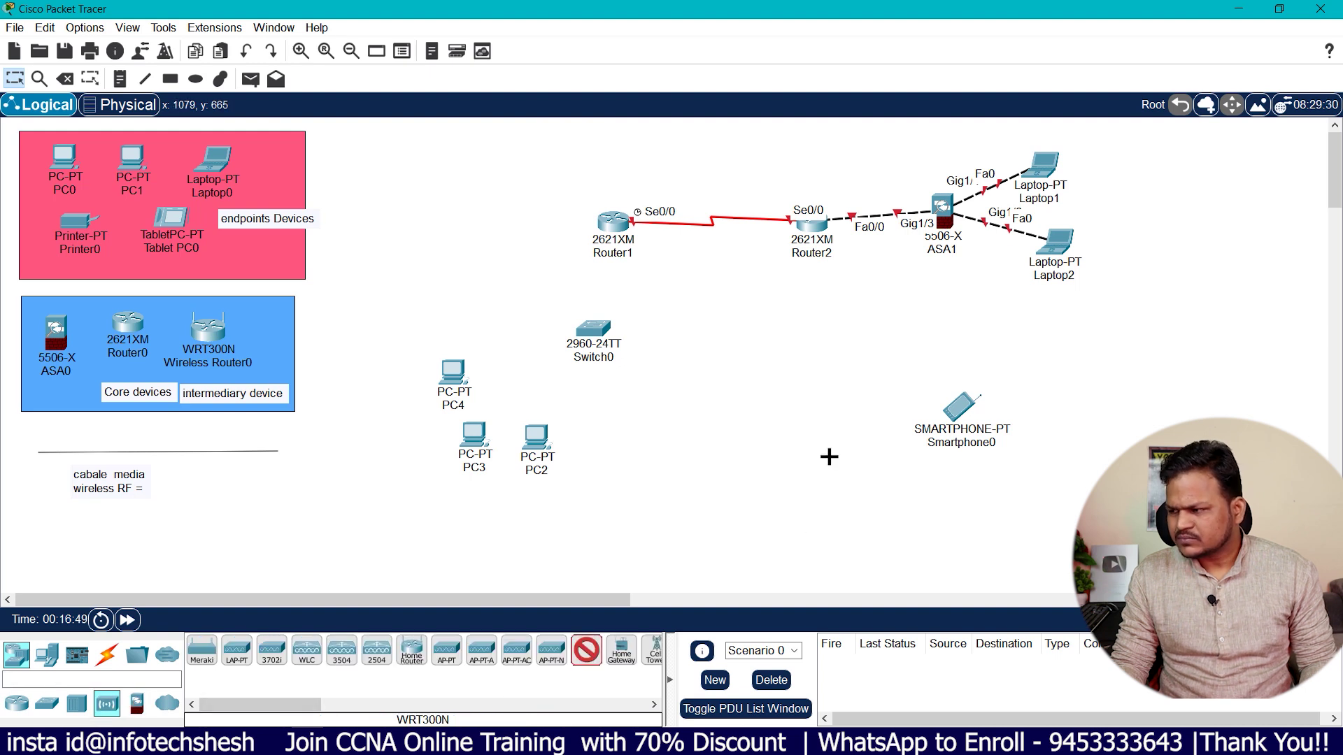
{"action": "left_click", "coordinate": [847, 350]}
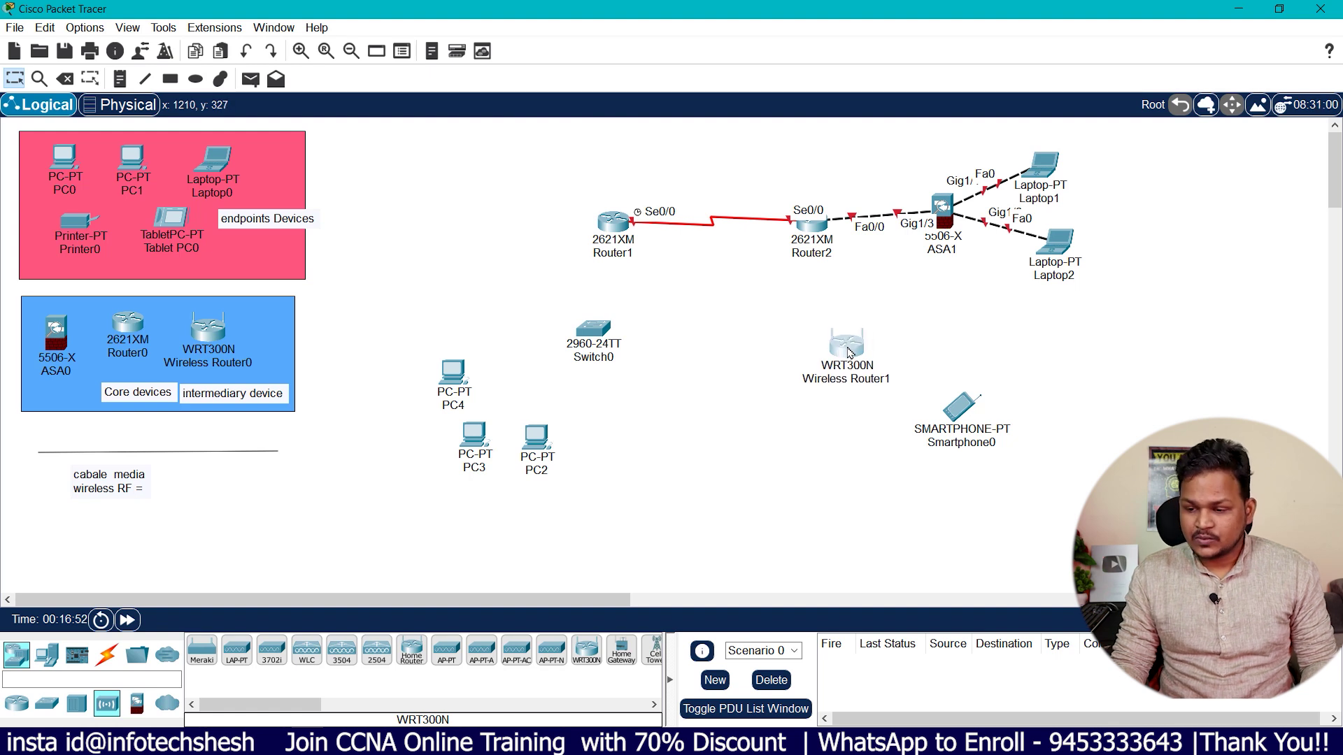
Connect Router2 to the new WRT300N wireless router with an automatically chosen connection type
{"action": "left_click", "coordinate": [106, 654]}
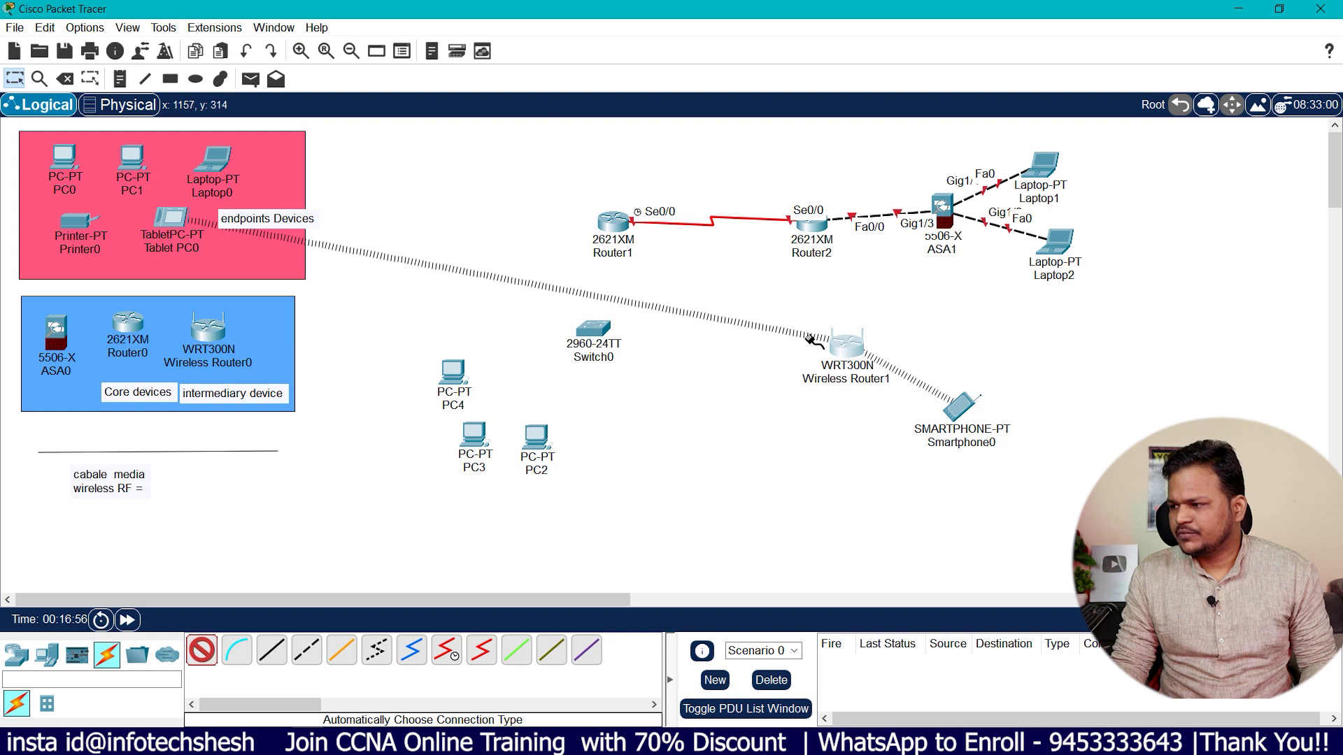
{"action": "left_click", "coordinate": [813, 231]}
{"action": "left_click", "coordinate": [845, 340]}
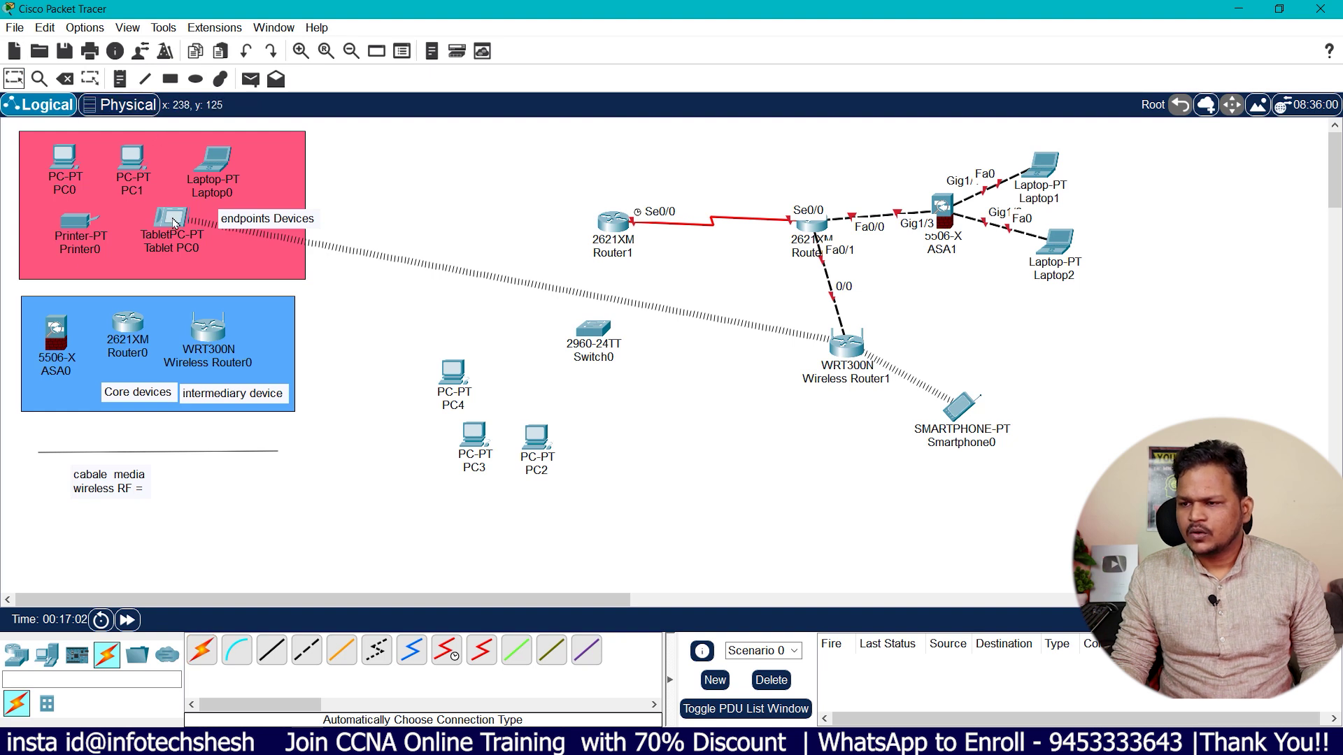
Turn off the Wireless0 port of Tablet PC0 and close its configuration window
{"action": "key", "text": "Escape"}
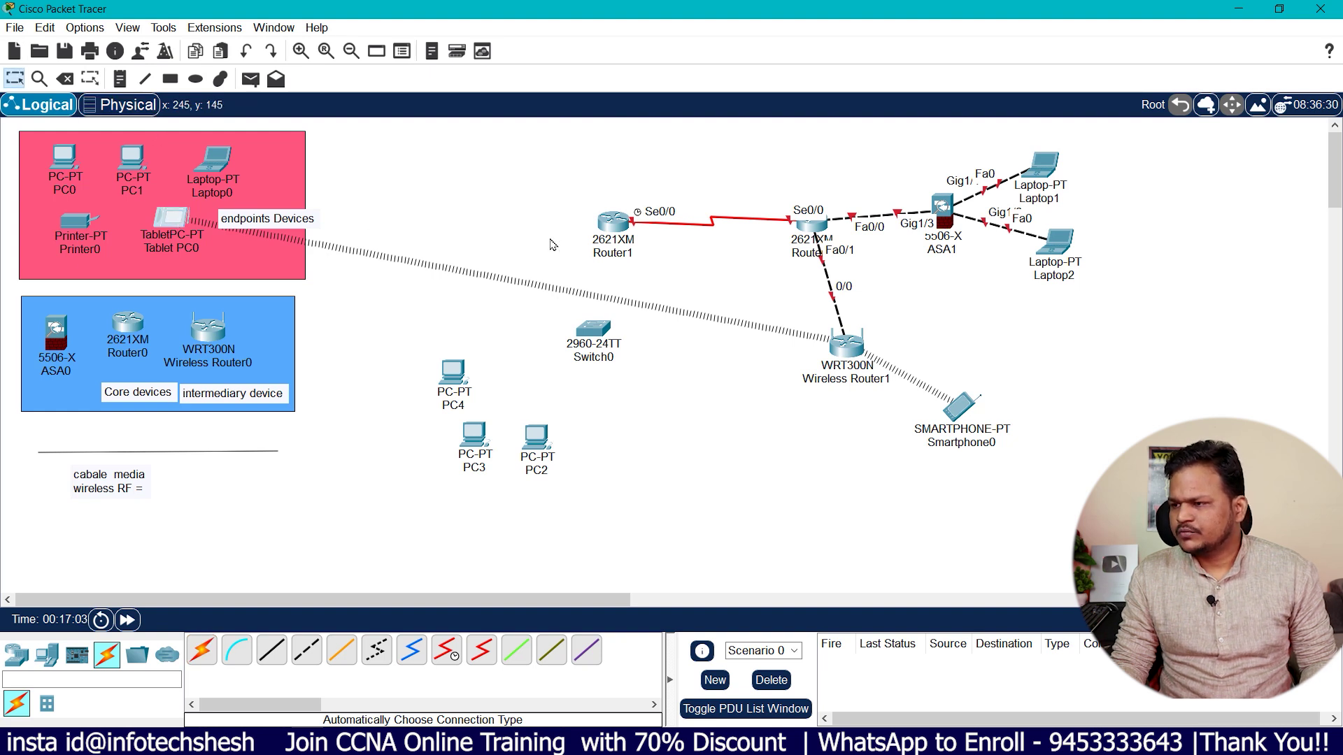
{"action": "left_click", "coordinate": [520, 153]}
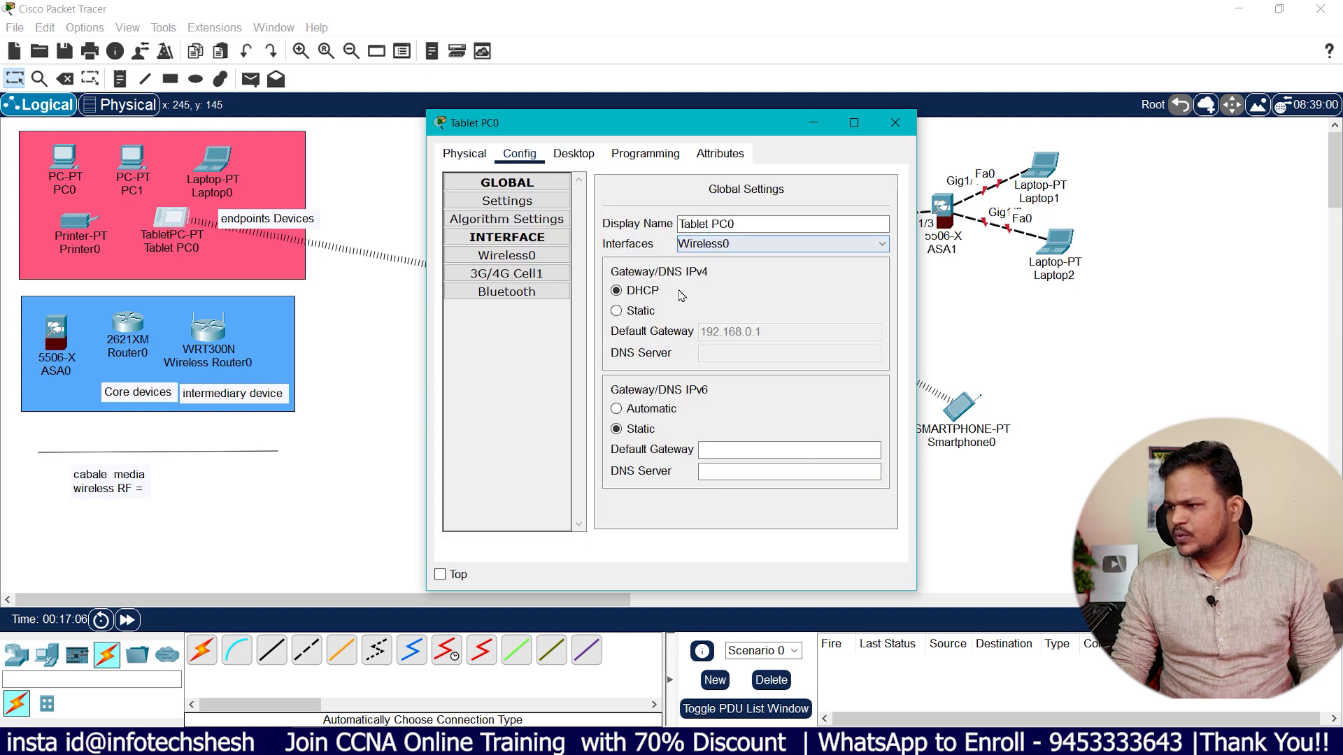
{"action": "left_click", "coordinate": [507, 255]}
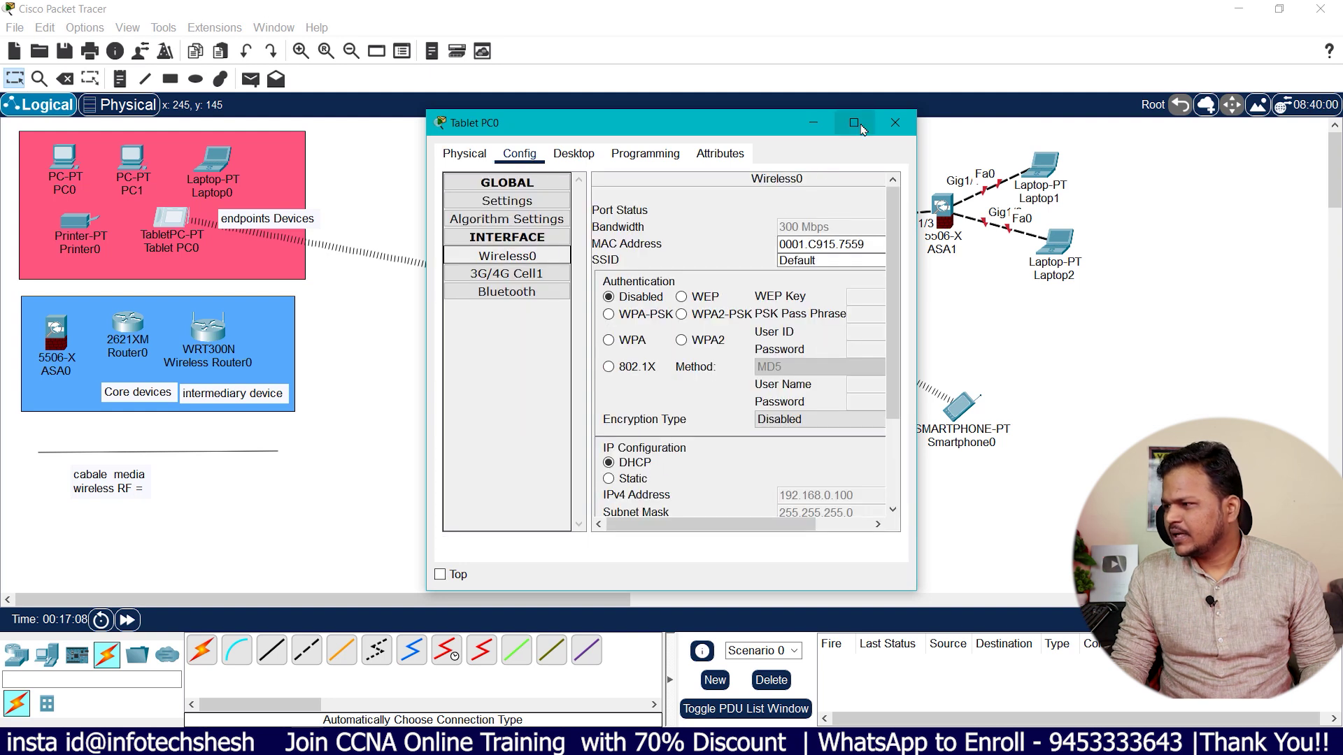
{"action": "left_click", "coordinate": [853, 122]}
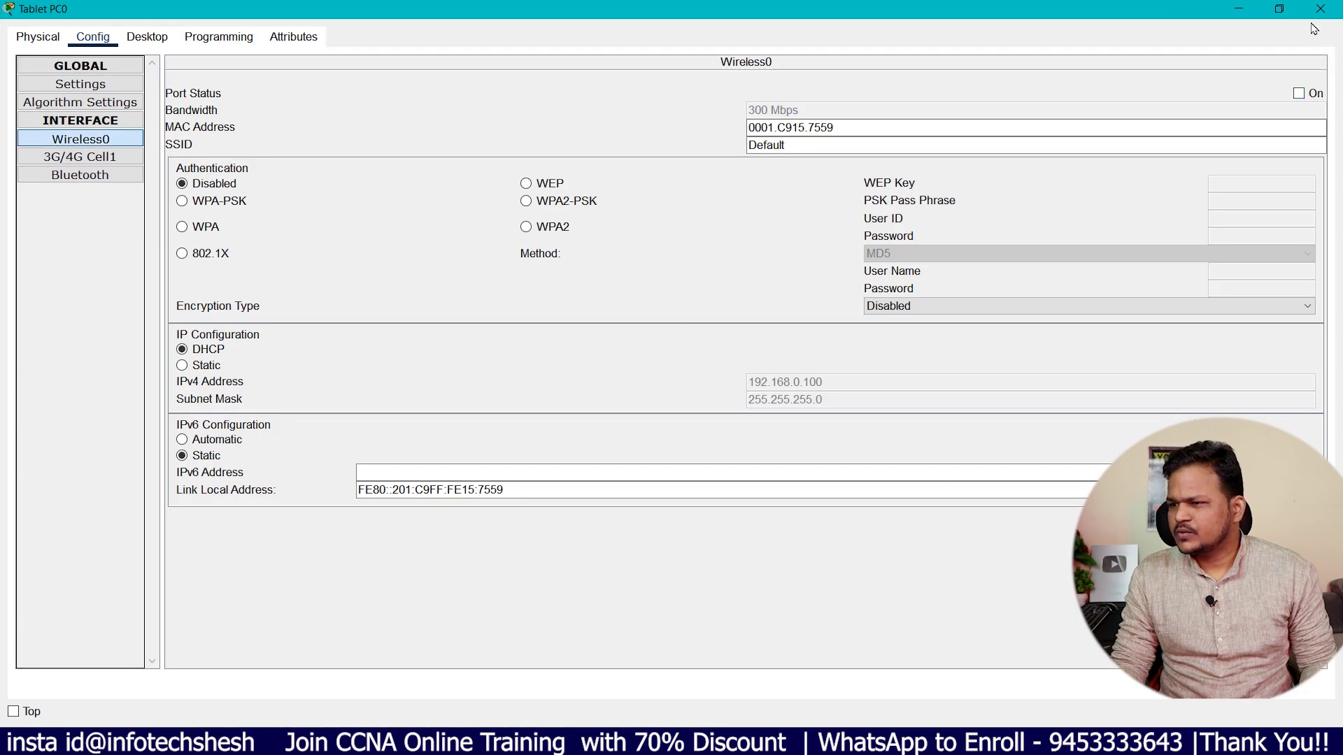
{"action": "left_click", "coordinate": [1320, 8]}
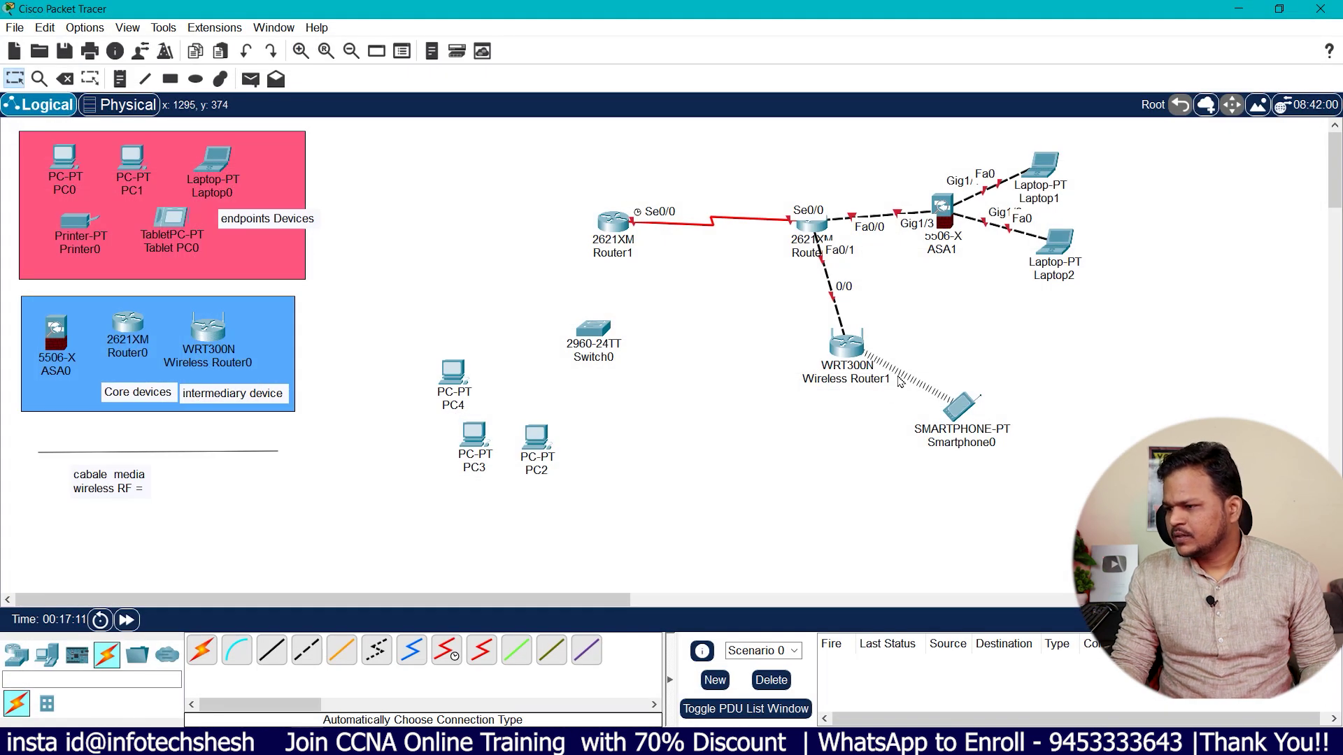
Connect Router1 to Switch0 with an automatically chosen connection type
{"action": "left_click", "coordinate": [202, 654]}
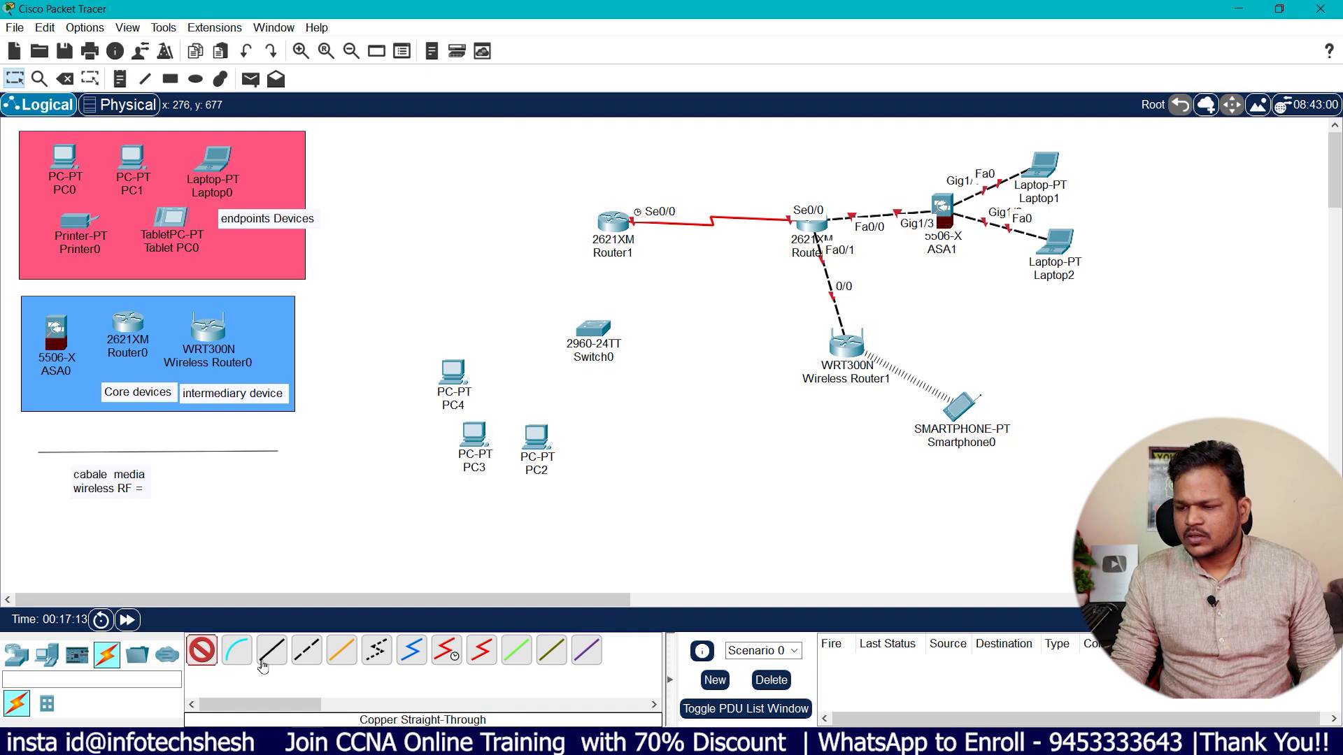
{"action": "left_click", "coordinate": [629, 227]}
{"action": "left_click", "coordinate": [598, 330]}
Connect PC4, PC3 and PC2 to Switch0 with automatically chosen connection types
{"action": "left_click", "coordinate": [203, 654]}
{"action": "left_click", "coordinate": [453, 372]}
{"action": "left_click", "coordinate": [572, 348]}
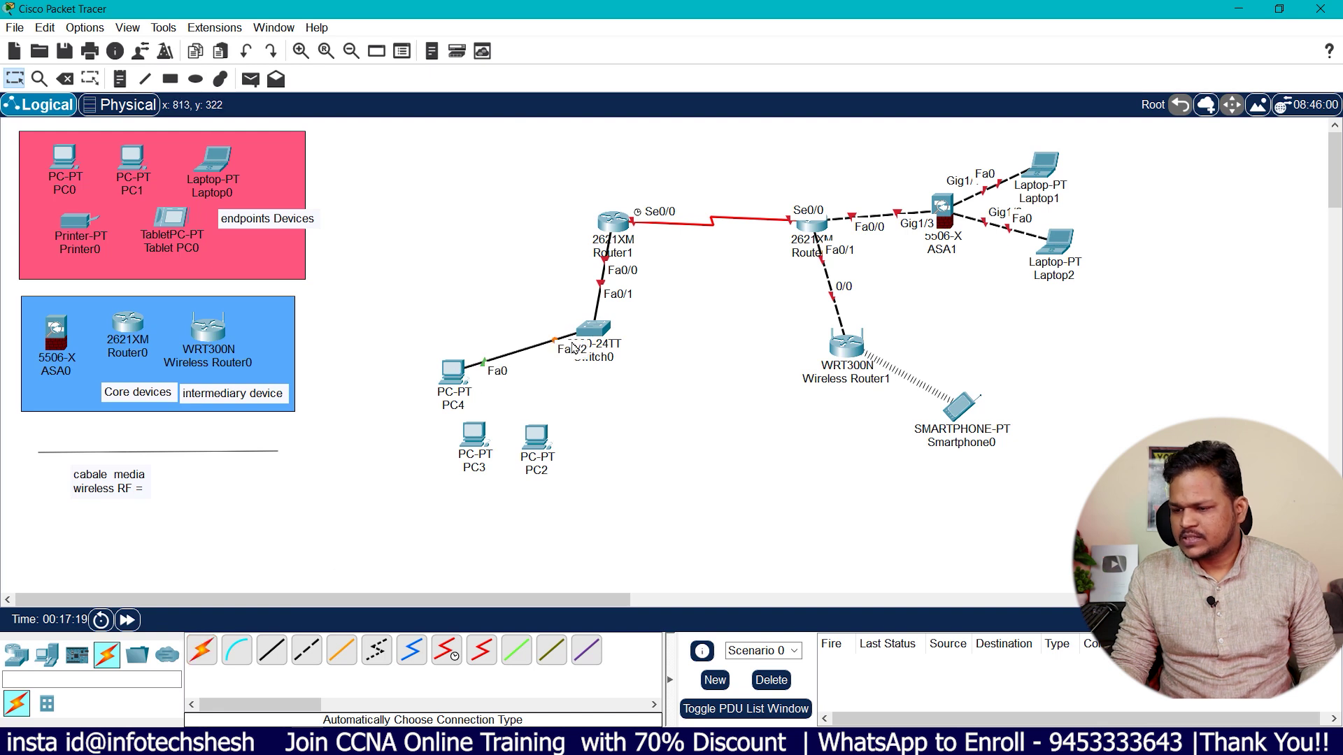
{"action": "left_click", "coordinate": [201, 651]}
{"action": "left_click", "coordinate": [595, 330]}
{"action": "left_click", "coordinate": [473, 435]}
{"action": "left_click", "coordinate": [596, 332]}
{"action": "left_click", "coordinate": [529, 471]}
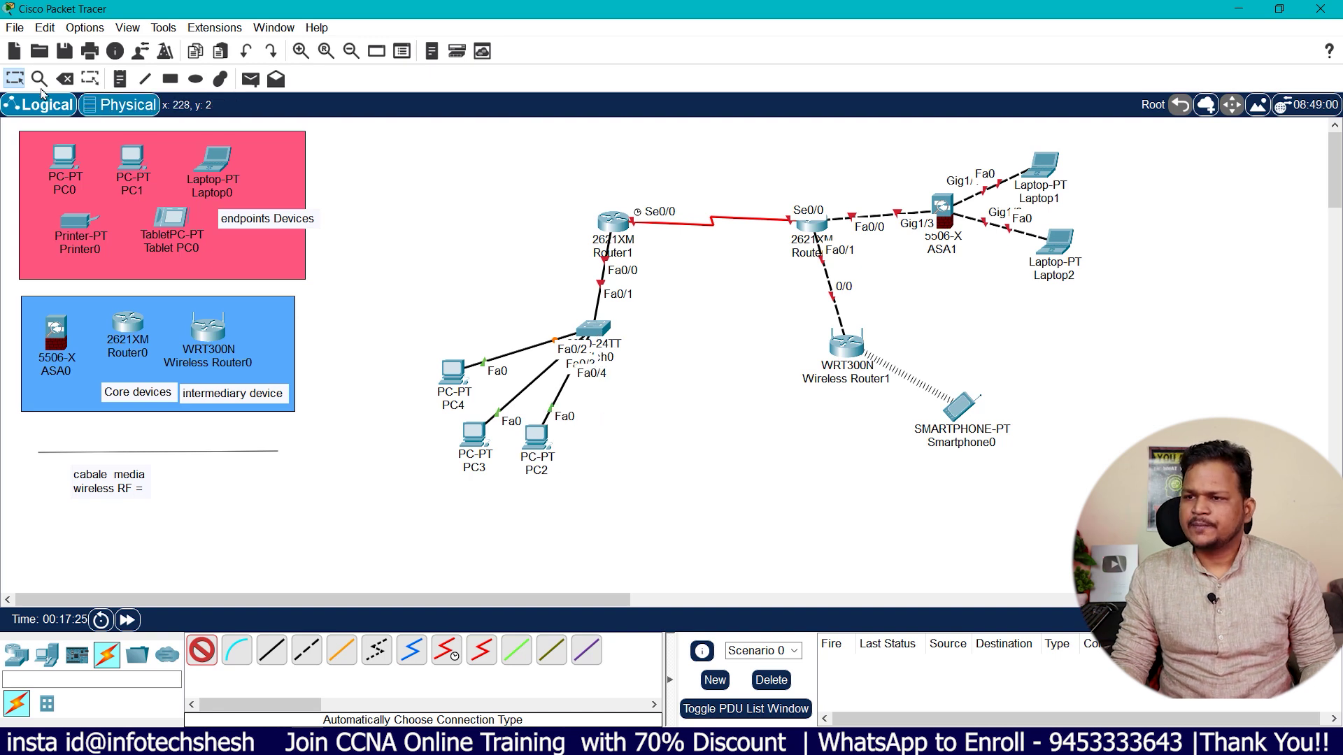
{"action": "left_click", "coordinate": [120, 79]}
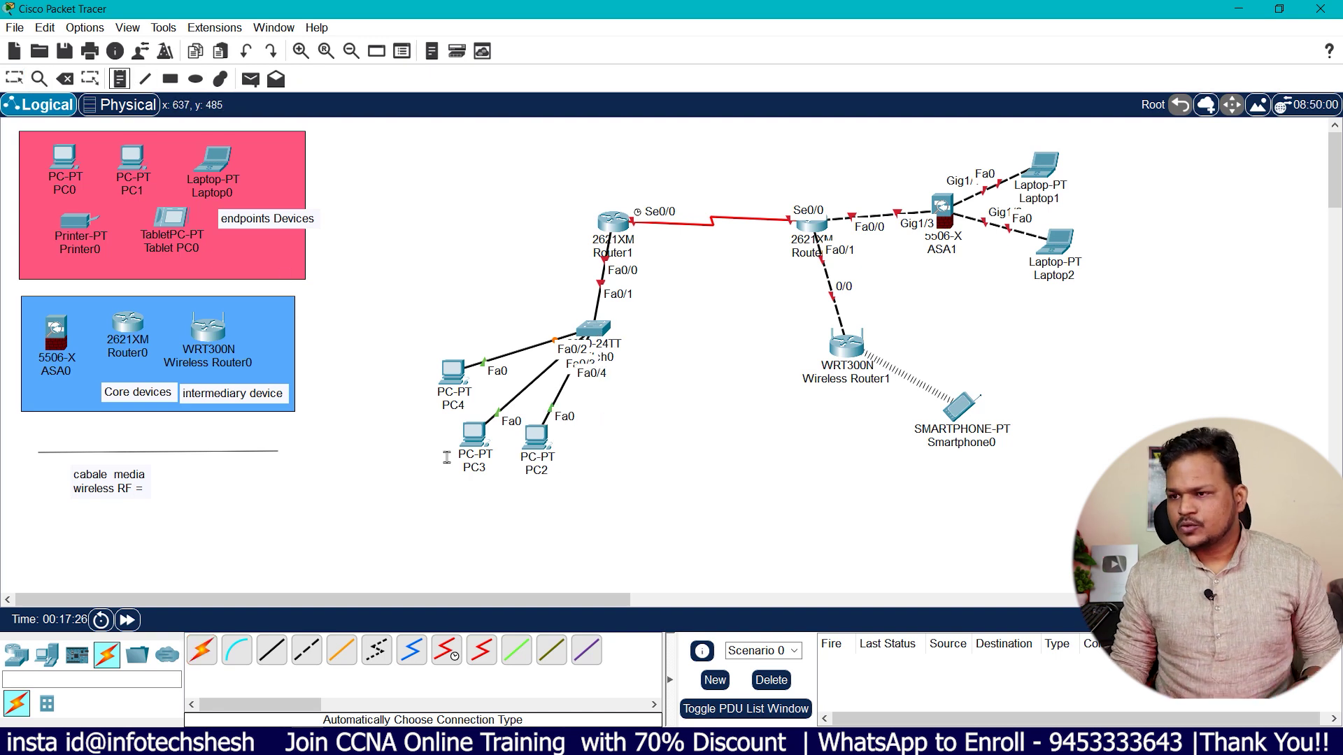
{"action": "left_click", "coordinate": [414, 323]}
{"action": "left_click", "coordinate": [605, 489]}
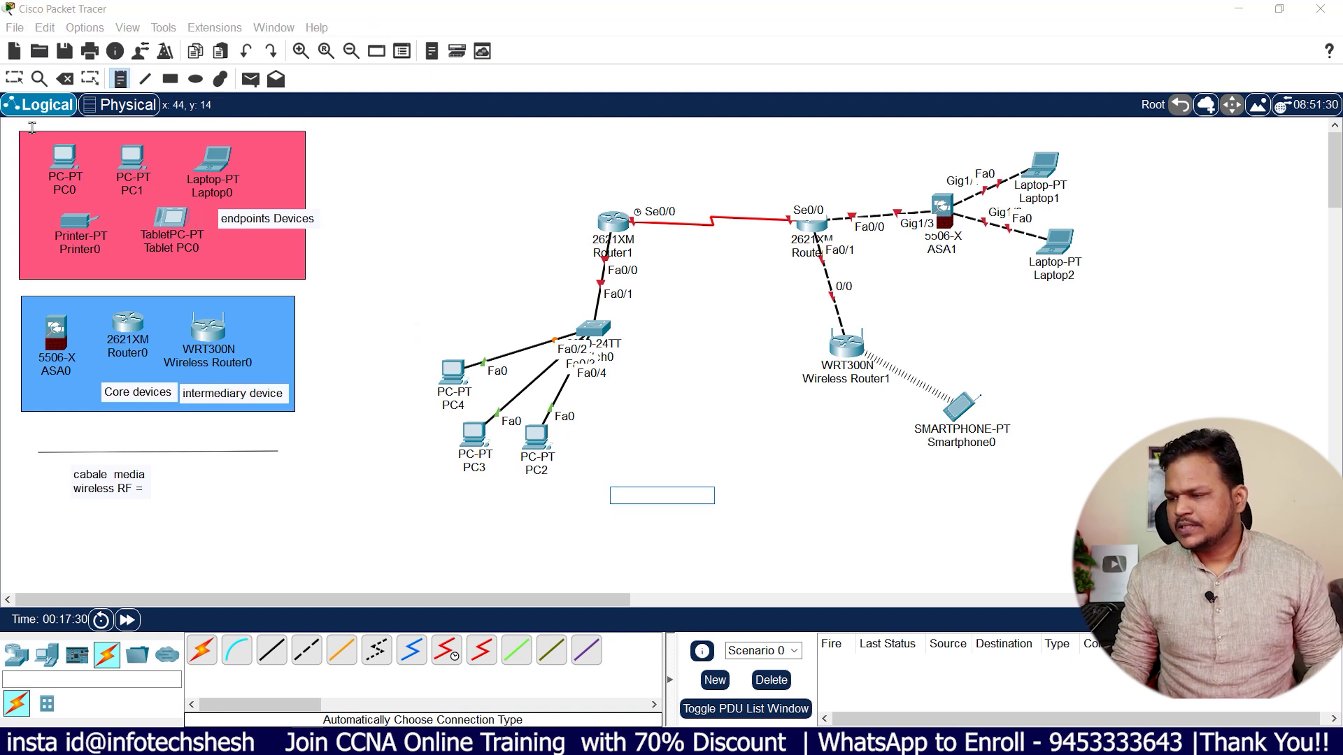
{"action": "left_click", "coordinate": [15, 79]}
{"action": "left_click_drag", "start_coordinate": [410, 328], "coordinate": [575, 533]}
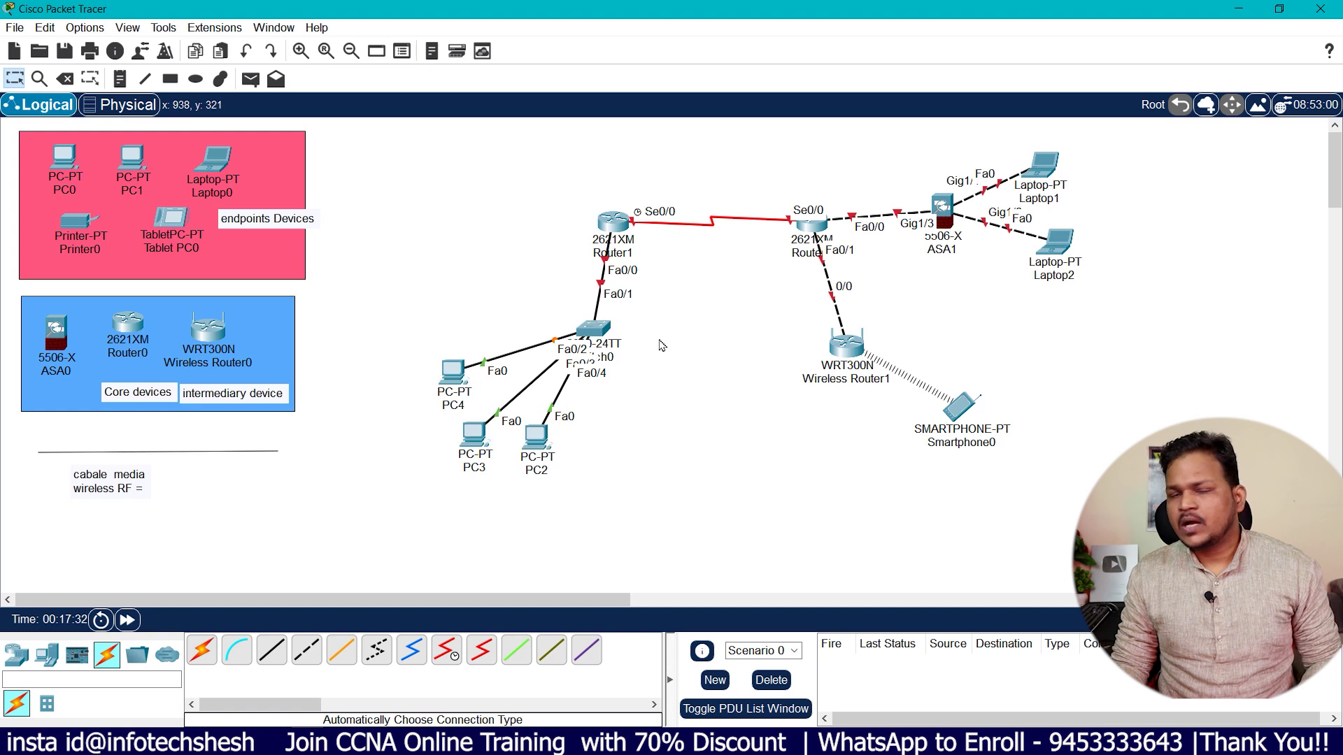
{"action": "left_click_drag", "start_coordinate": [673, 314], "coordinate": [558, 351]}
{"action": "left_click", "coordinate": [568, 301]}
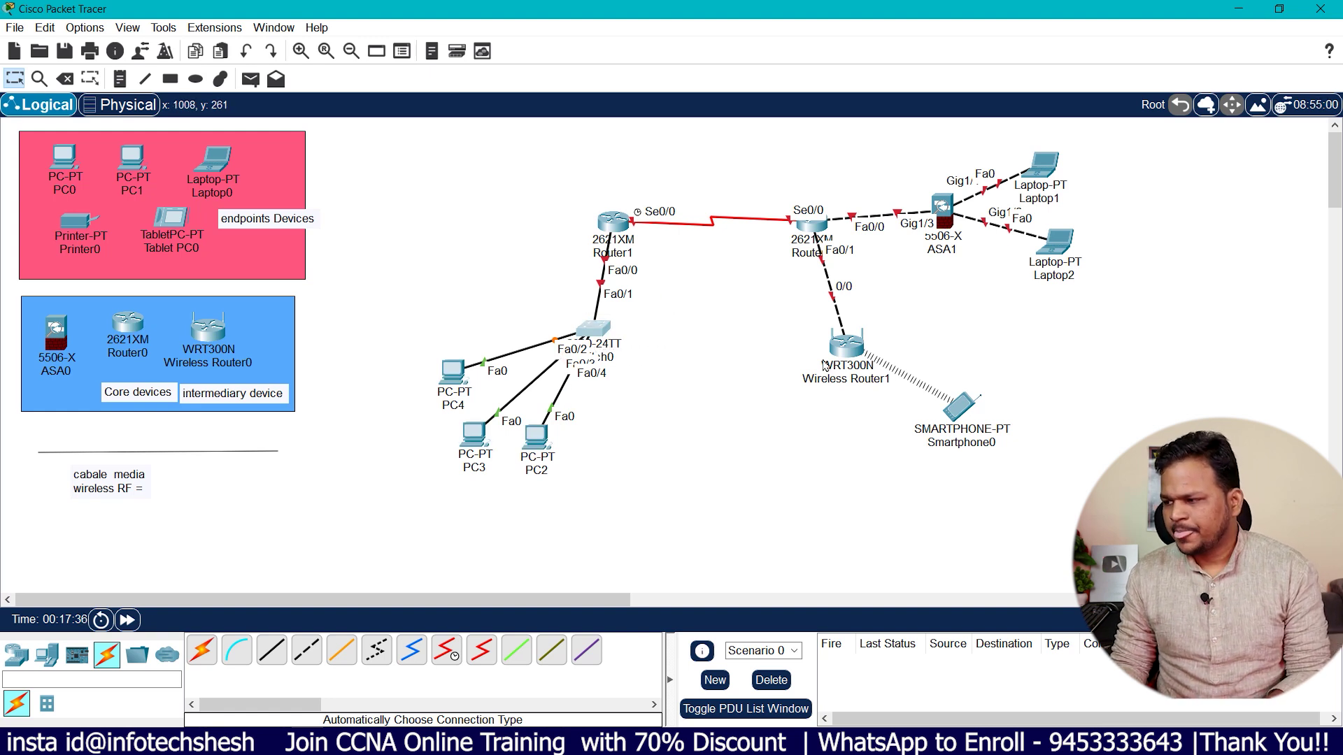
{"action": "left_click_drag", "start_coordinate": [803, 335], "coordinate": [884, 387]}
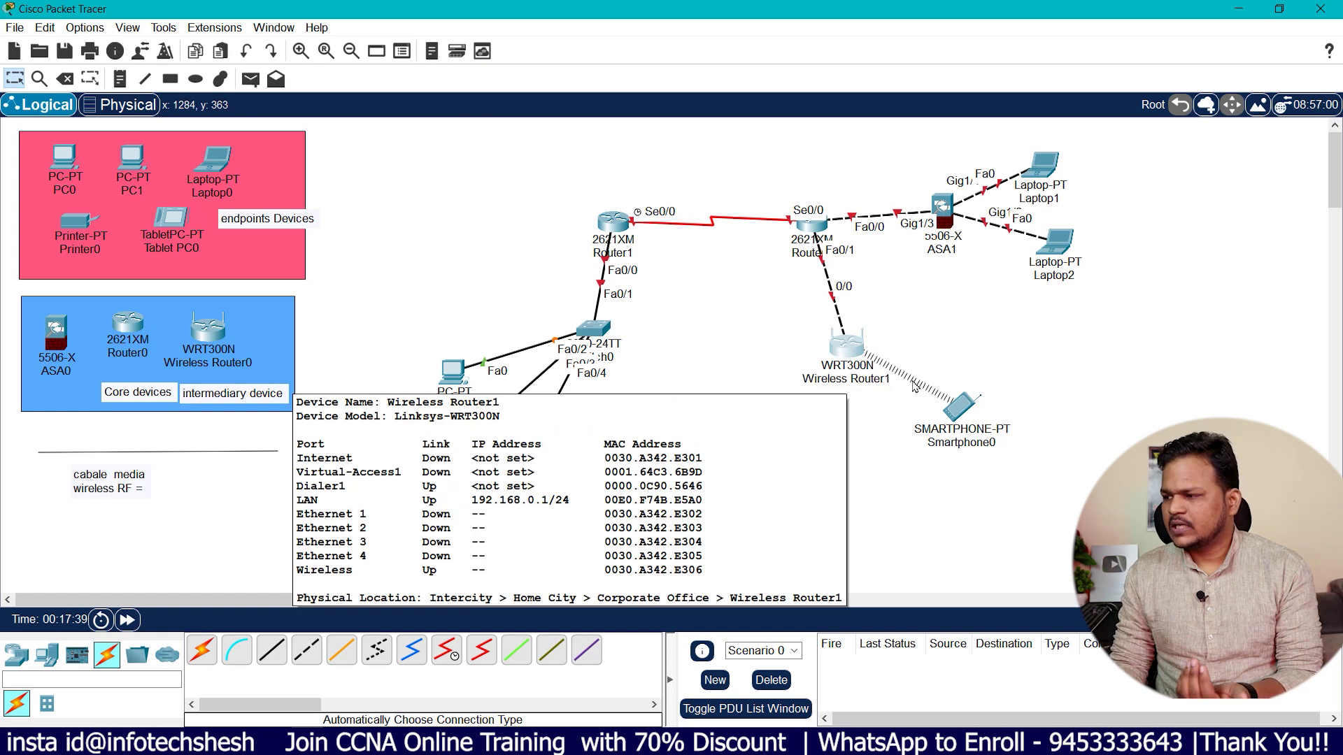
{"action": "left_click_drag", "start_coordinate": [888, 320], "coordinate": [832, 377]}
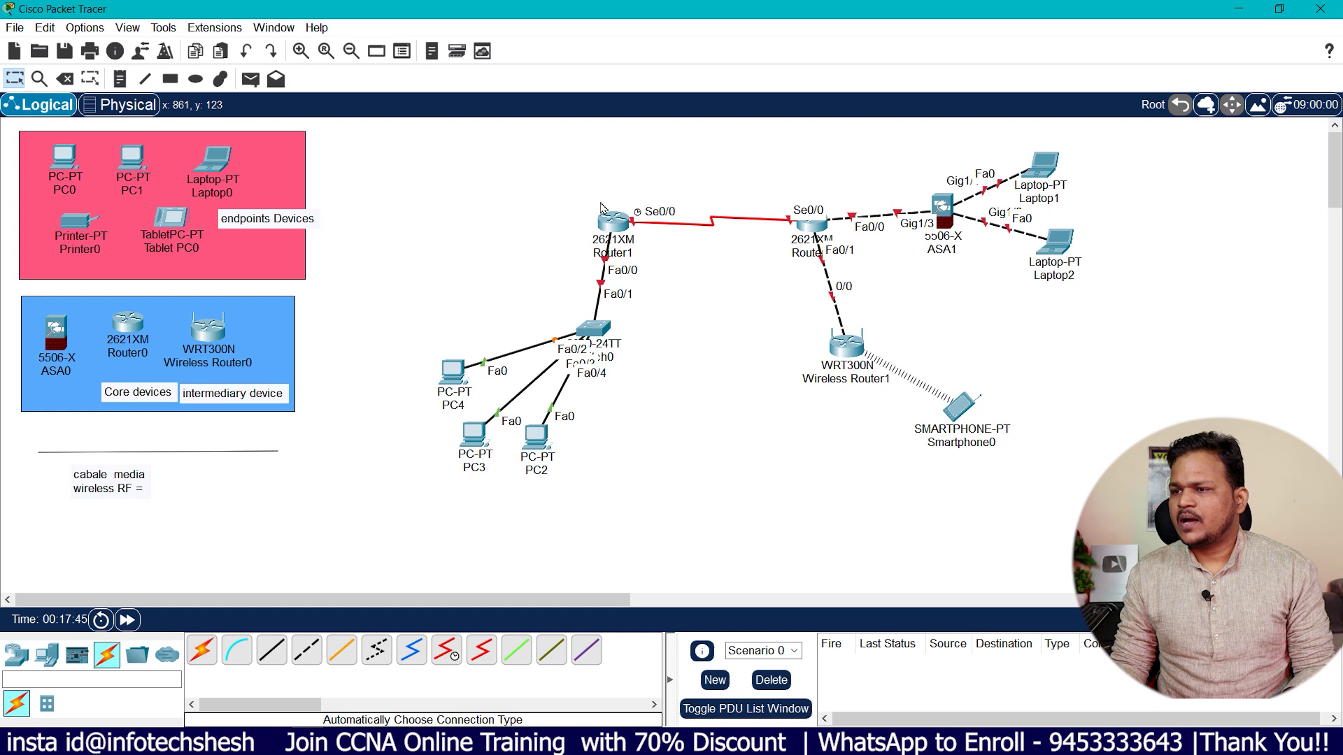
Add a text note reading RIP just above Router1
{"action": "left_click", "coordinate": [119, 78]}
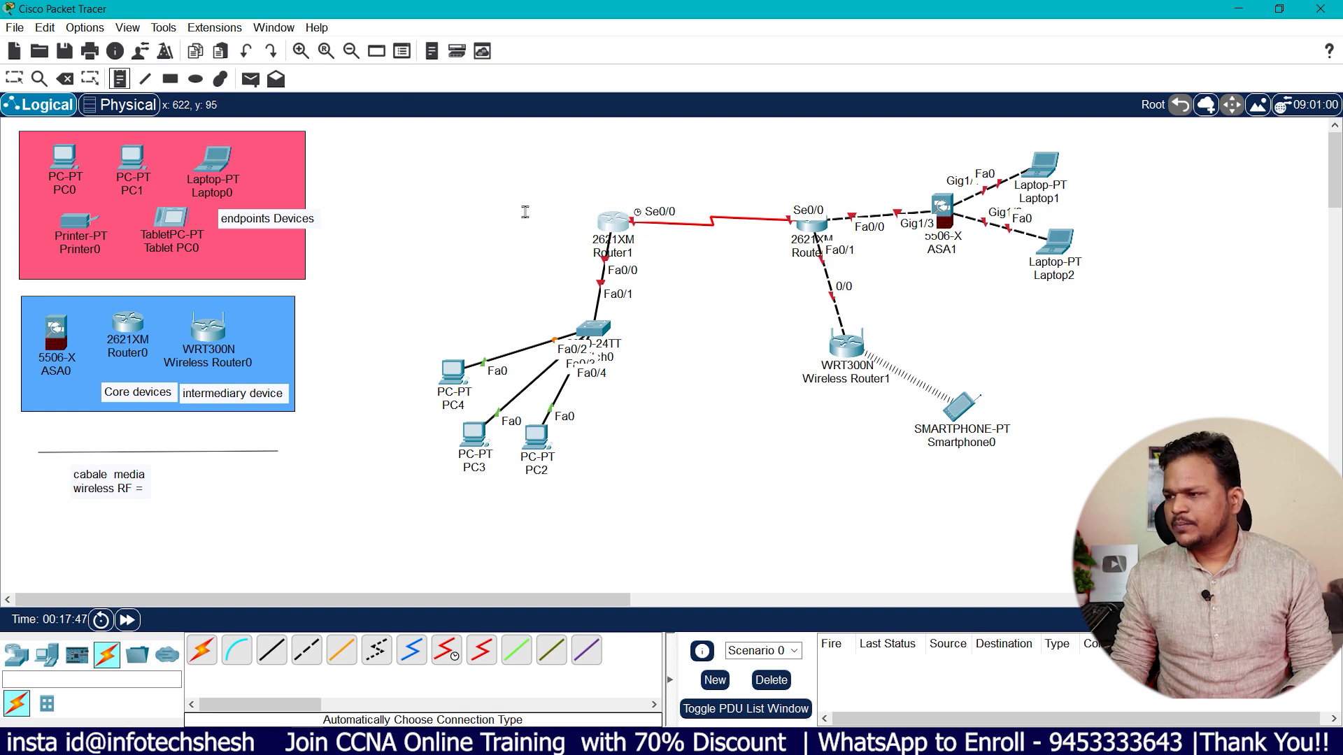
{"action": "left_click", "coordinate": [623, 187]}
{"action": "type", "text": "RIP"}
{"action": "left_click", "coordinate": [14, 77]}
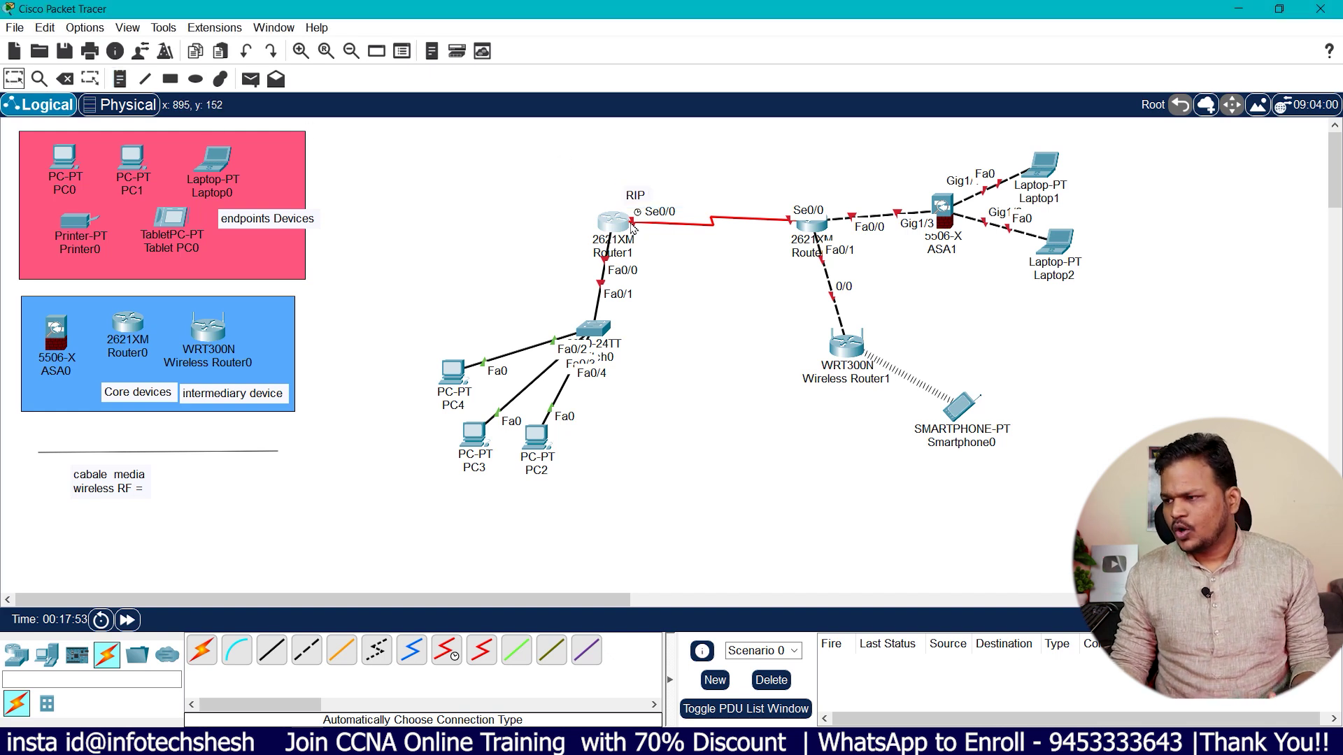
Label Router1 with the note 192.168.0.1 beside it and 10.0.0.1 above it near the serial link
{"action": "left_click", "coordinate": [120, 78]}
{"action": "left_click", "coordinate": [526, 222]}
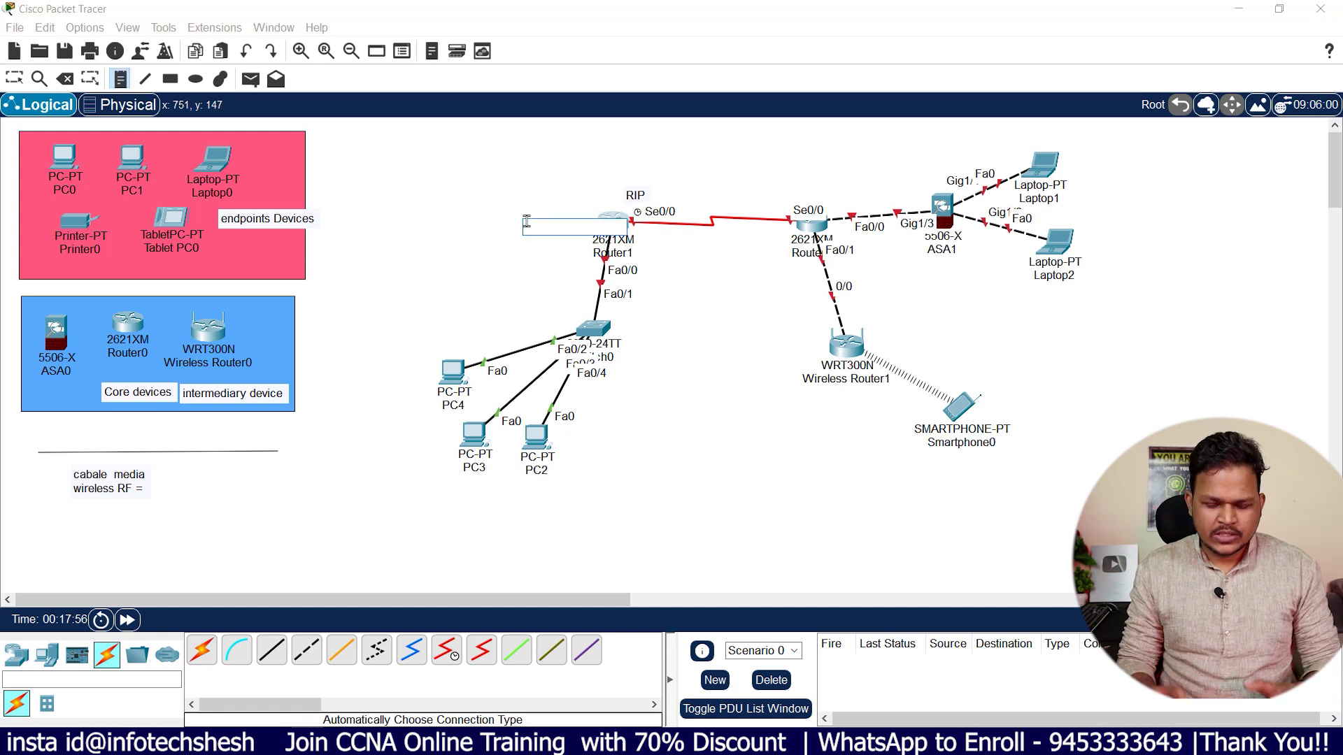
{"action": "type", "text": "192.168.0.1"}
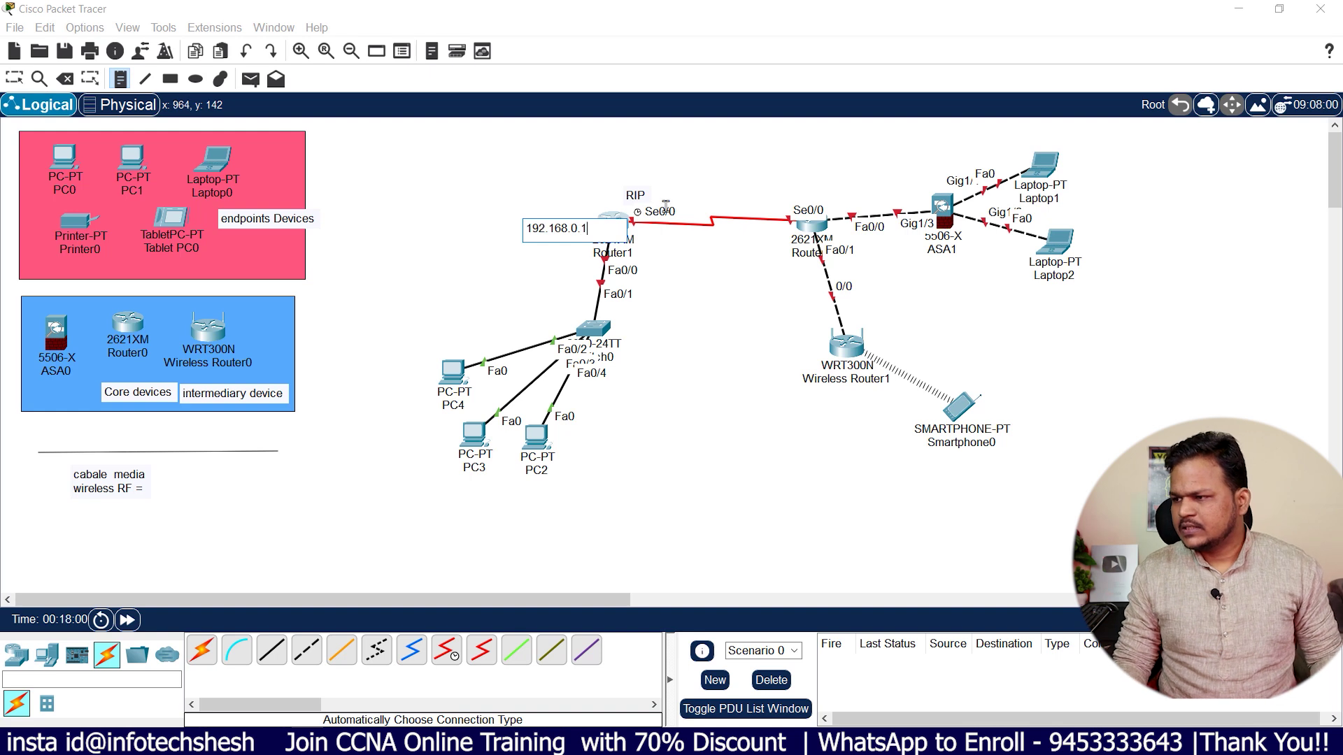
{"action": "left_click", "coordinate": [596, 193]}
{"action": "type", "text": "10.0.0.1"}
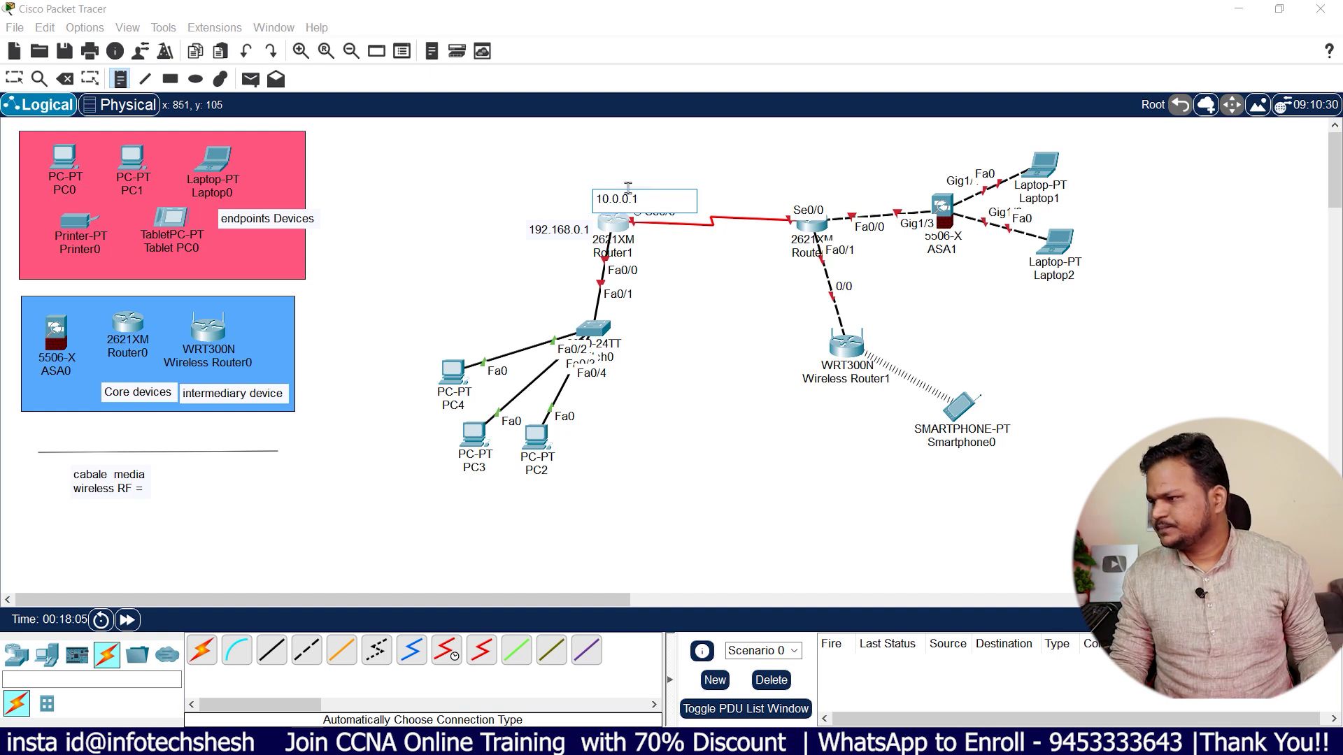
Label Router2's links with notes: 10.0.0.2 for the serial link, 172.168.0.1 toward the wireless router and 110.0.0.1 toward the firewall
{"action": "left_click", "coordinate": [762, 187]}
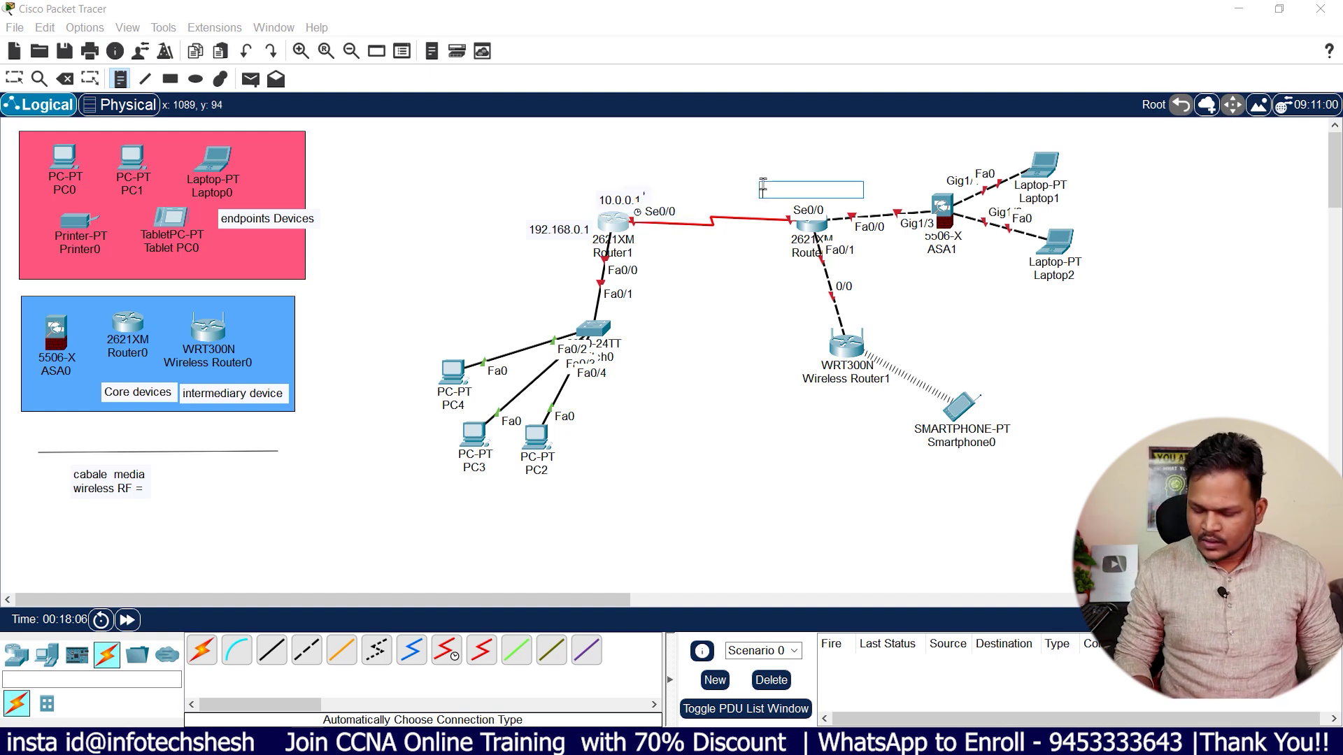
{"action": "type", "text": "10.0.0.2"}
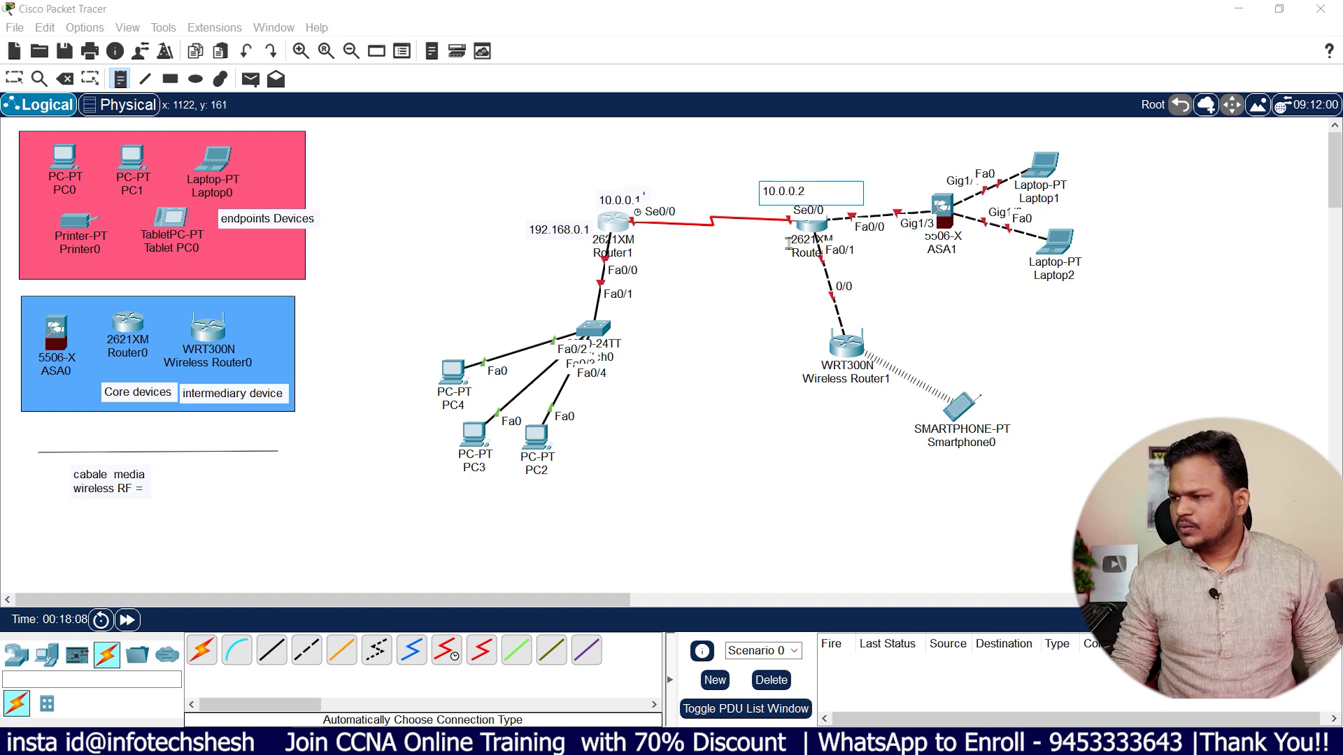
{"action": "left_click", "coordinate": [748, 261]}
{"action": "type", "text": "172.168.0.1"}
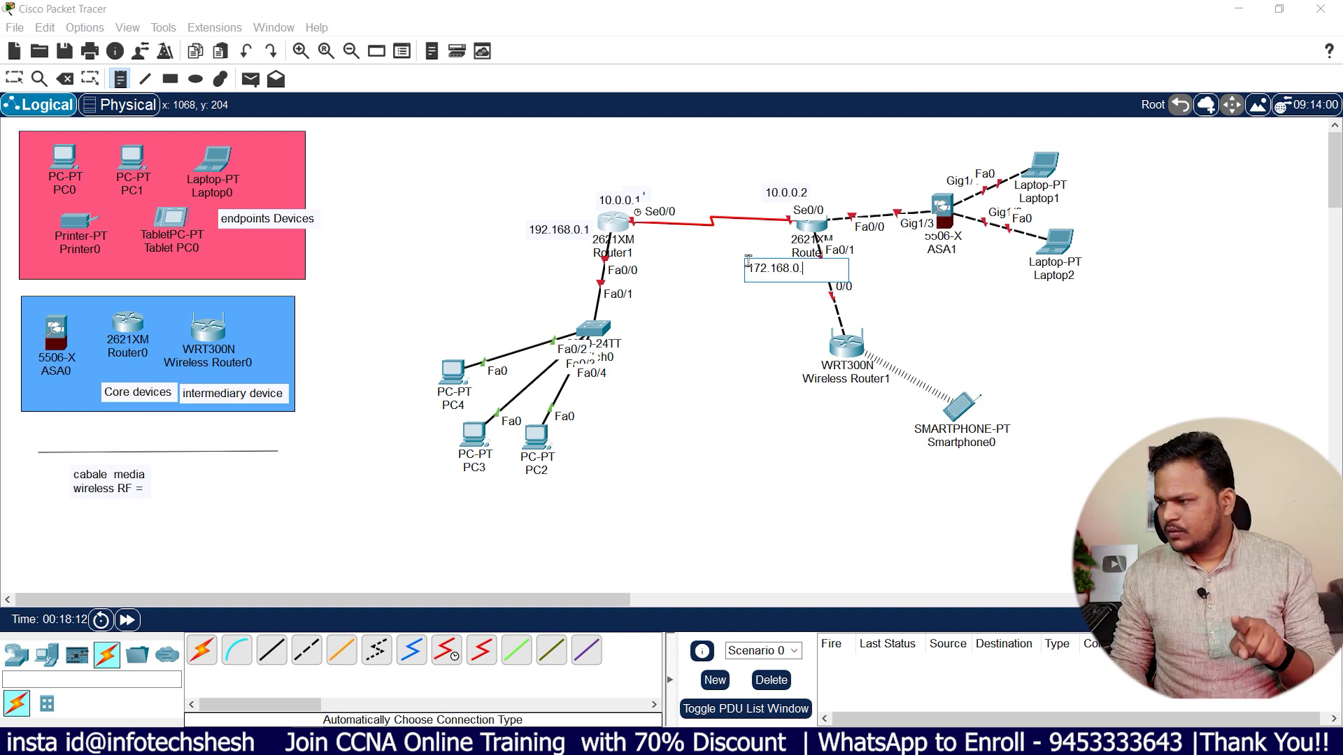
{"action": "left_click", "coordinate": [840, 188]}
{"action": "type", "text": "110."}
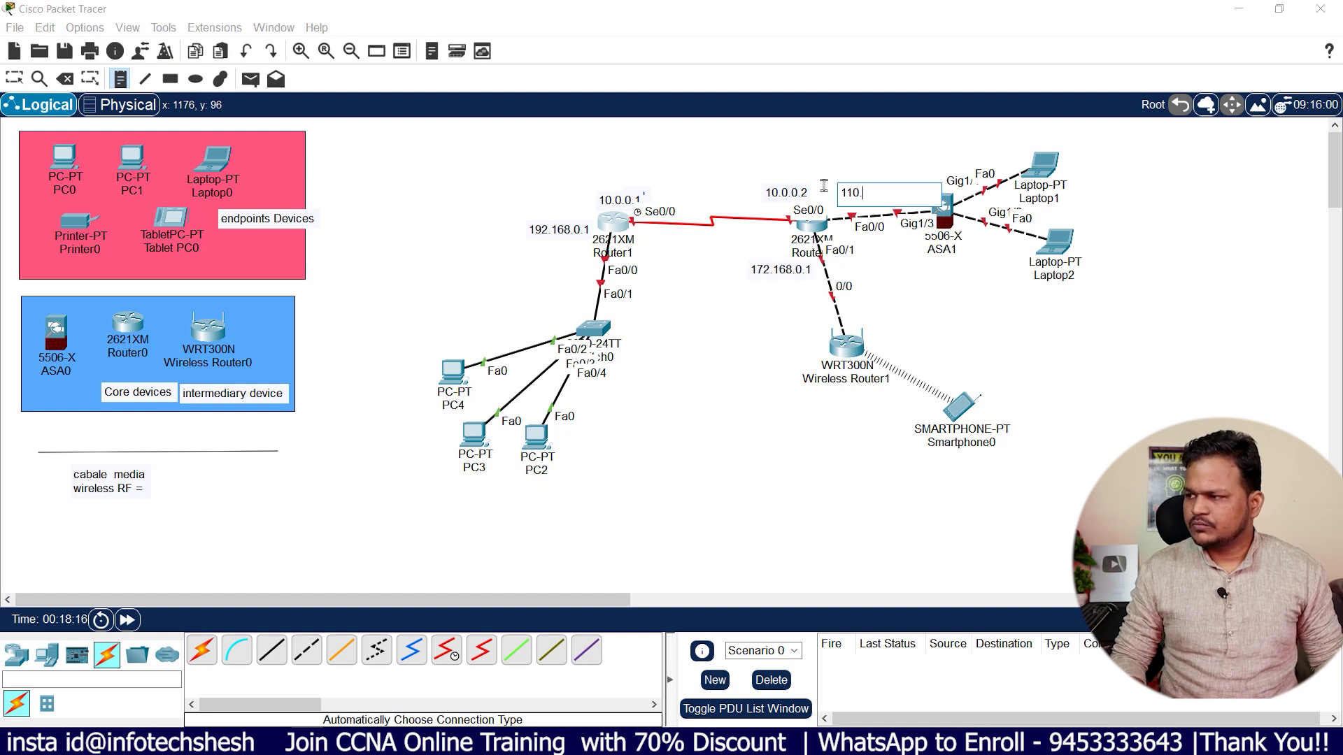
{"action": "type", "text": "0.0.1"}
{"action": "left_click", "coordinate": [980, 302]}
{"action": "left_click", "coordinate": [14, 79]}
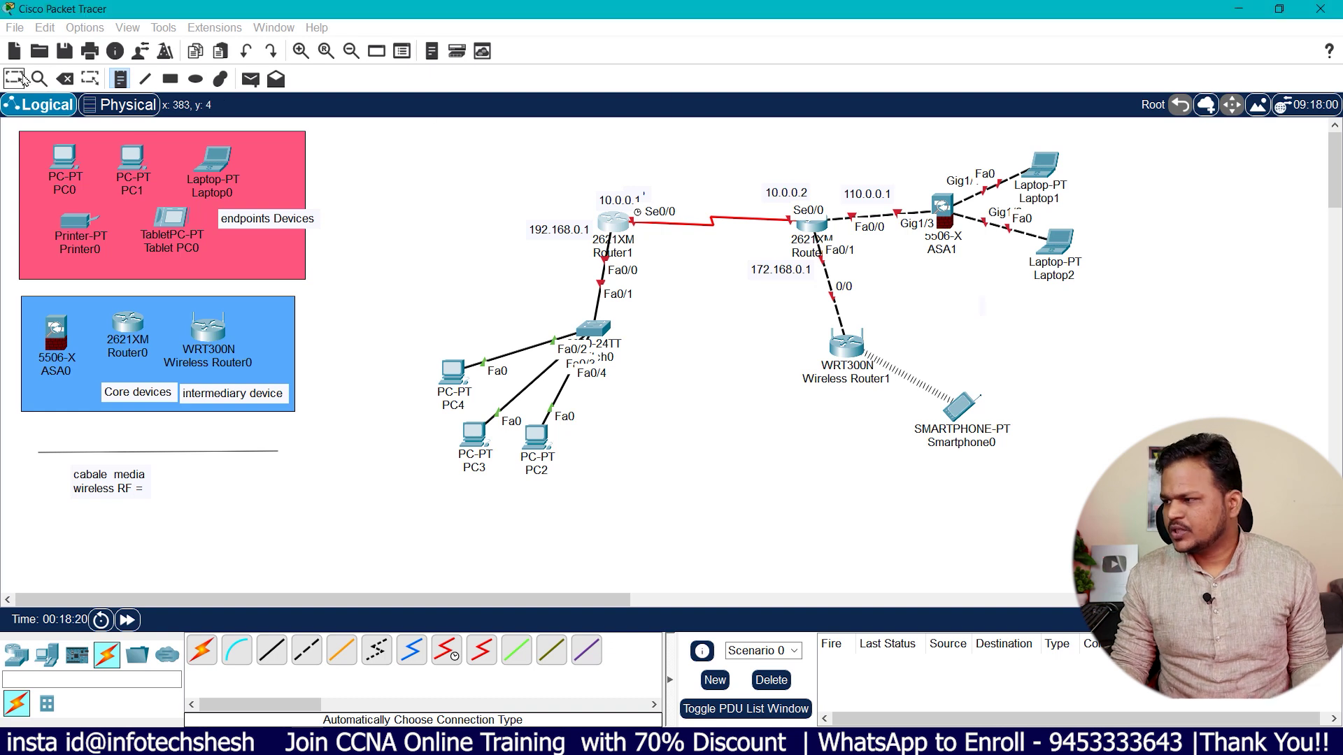
Open Router1's command line in a wider window and decline the initial configuration dialog
{"action": "left_click_drag", "start_coordinate": [552, 167], "coordinate": [702, 298]}
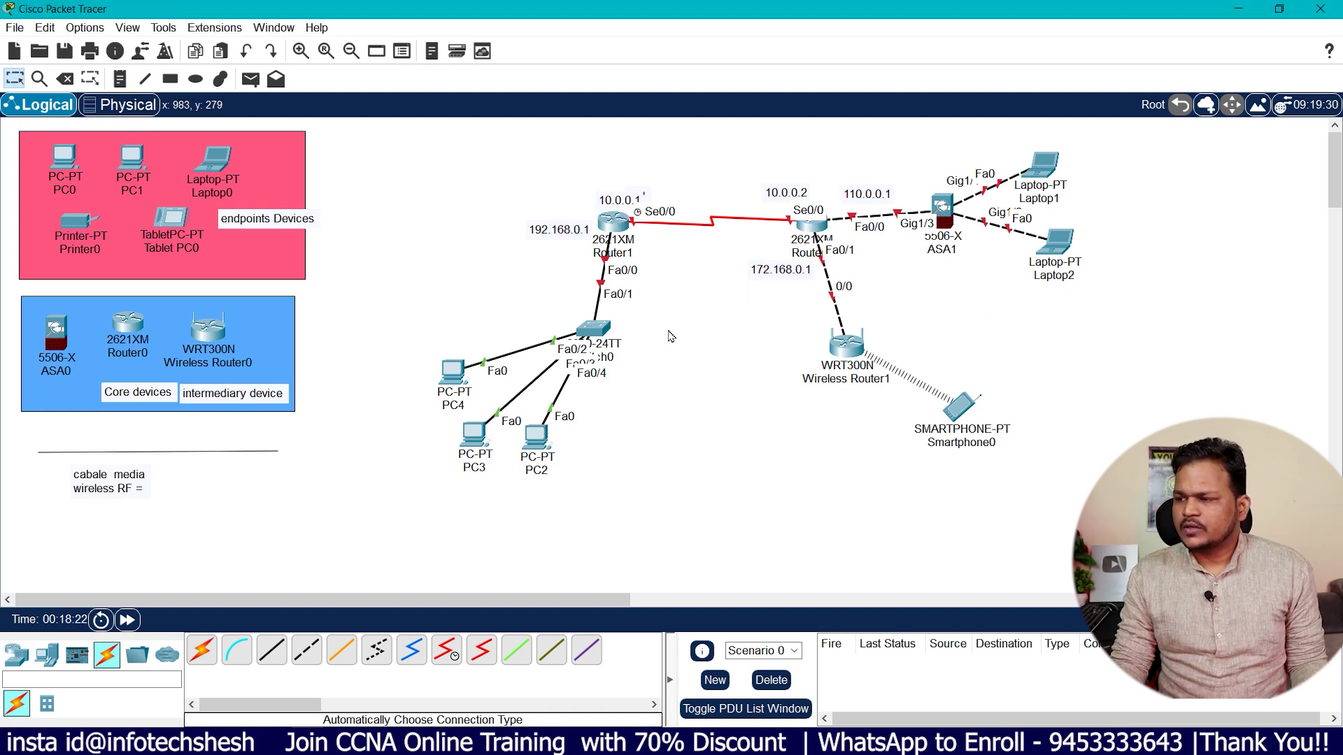
{"action": "left_click", "coordinate": [615, 237]}
{"action": "left_click", "coordinate": [560, 154]}
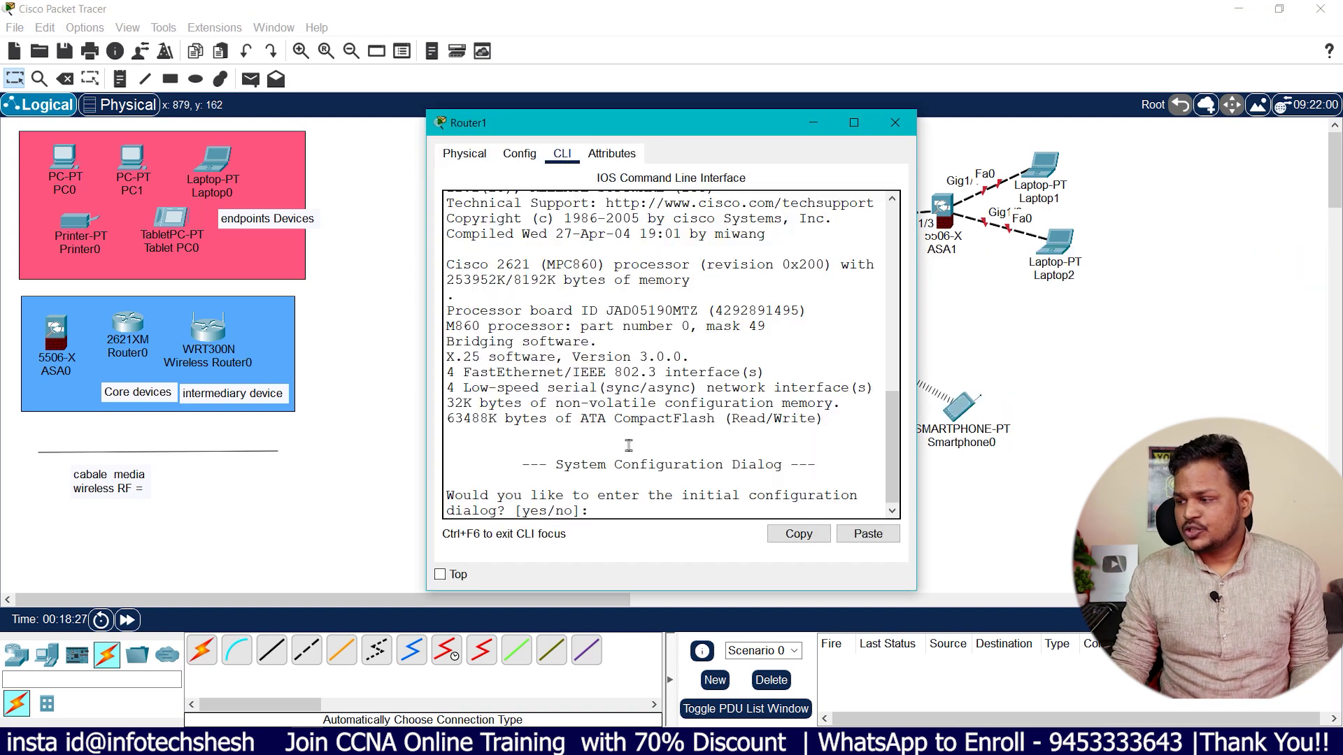
{"action": "left_click_drag", "start_coordinate": [916, 323], "coordinate": [1102, 323]}
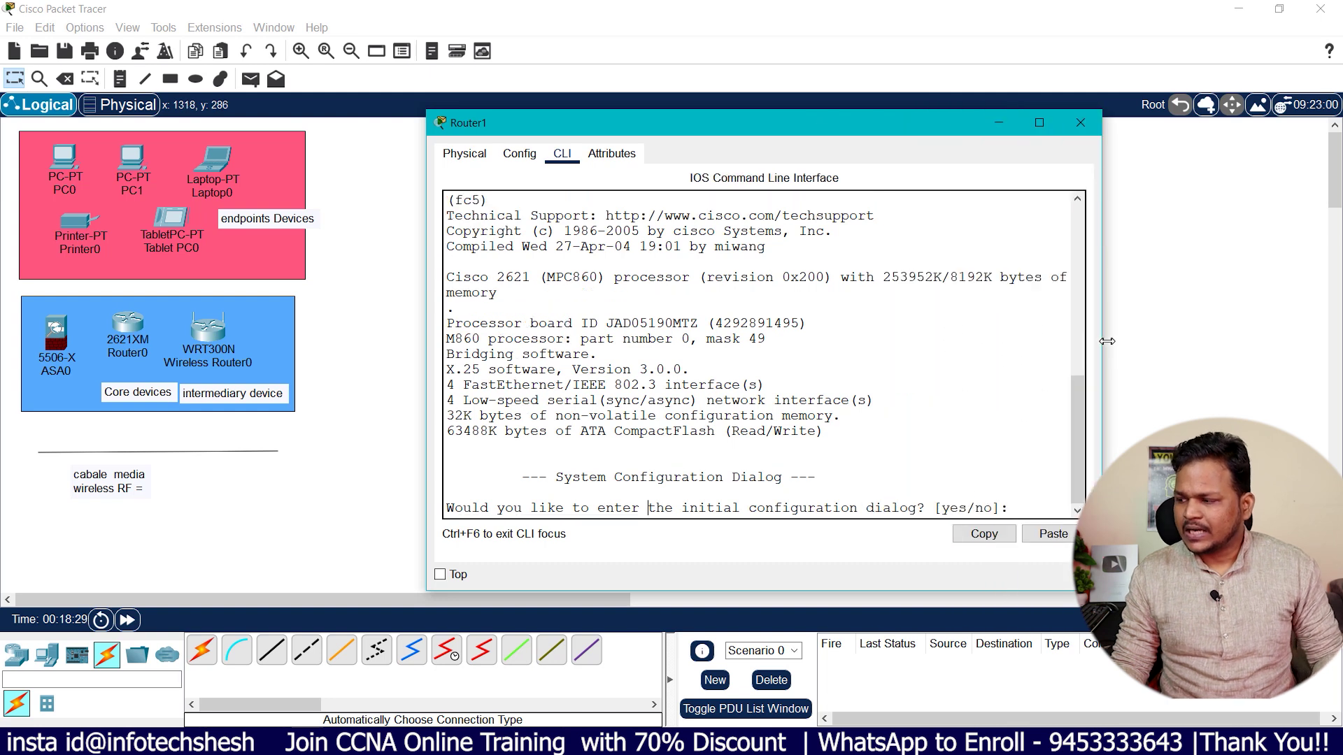
{"action": "type", "text": "no"}
{"action": "key", "text": "Return"}
{"action": "key", "text": "Return"}
Enter privileged mode and then global configuration mode on Router1 with en and conf t
{"action": "type", "text": "en"}
{"action": "key", "text": "Return"}
{"action": "key", "text": "Return"}
{"action": "key", "text": "Return"}
{"action": "key", "text": "Return"}
{"action": "type", "text": "conf"}
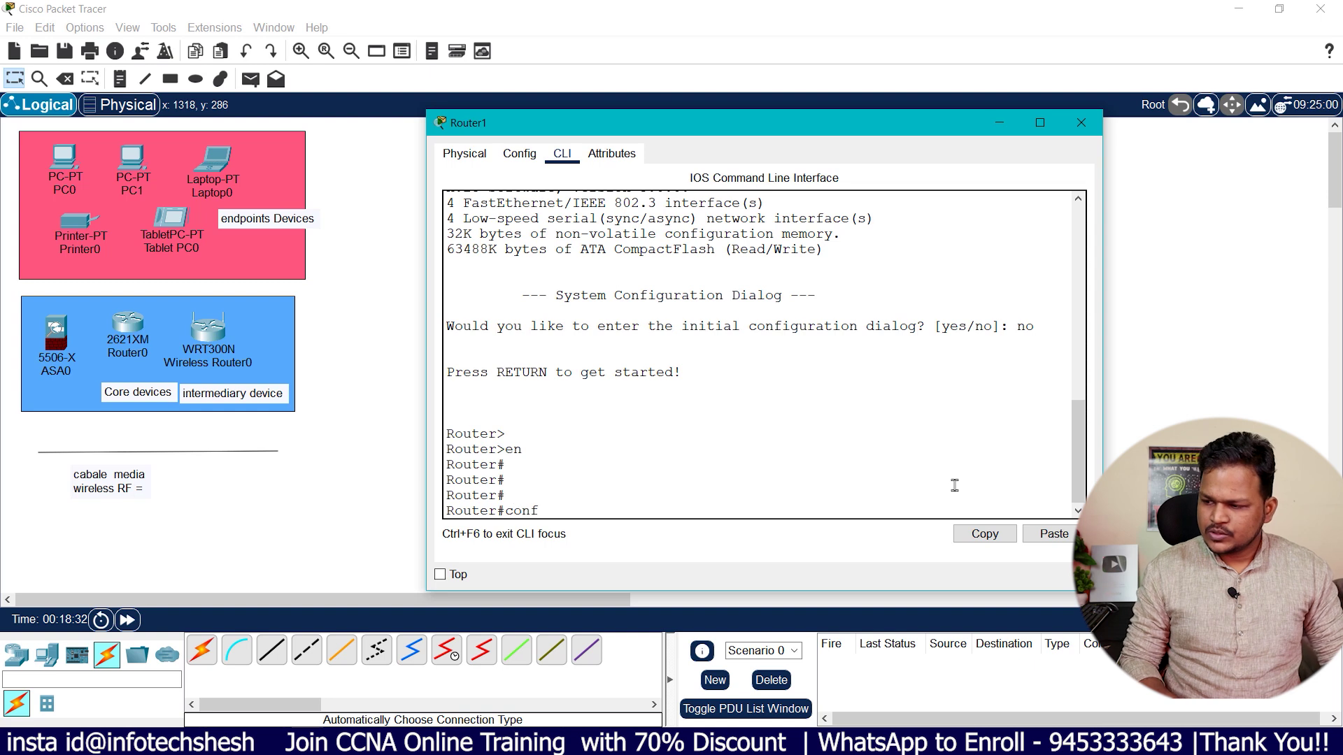
{"action": "type", "text": " t"}
{"action": "key", "text": "Return"}
{"action": "key", "text": "Return"}
{"action": "key", "text": "Return"}
{"action": "key", "text": "Return"}
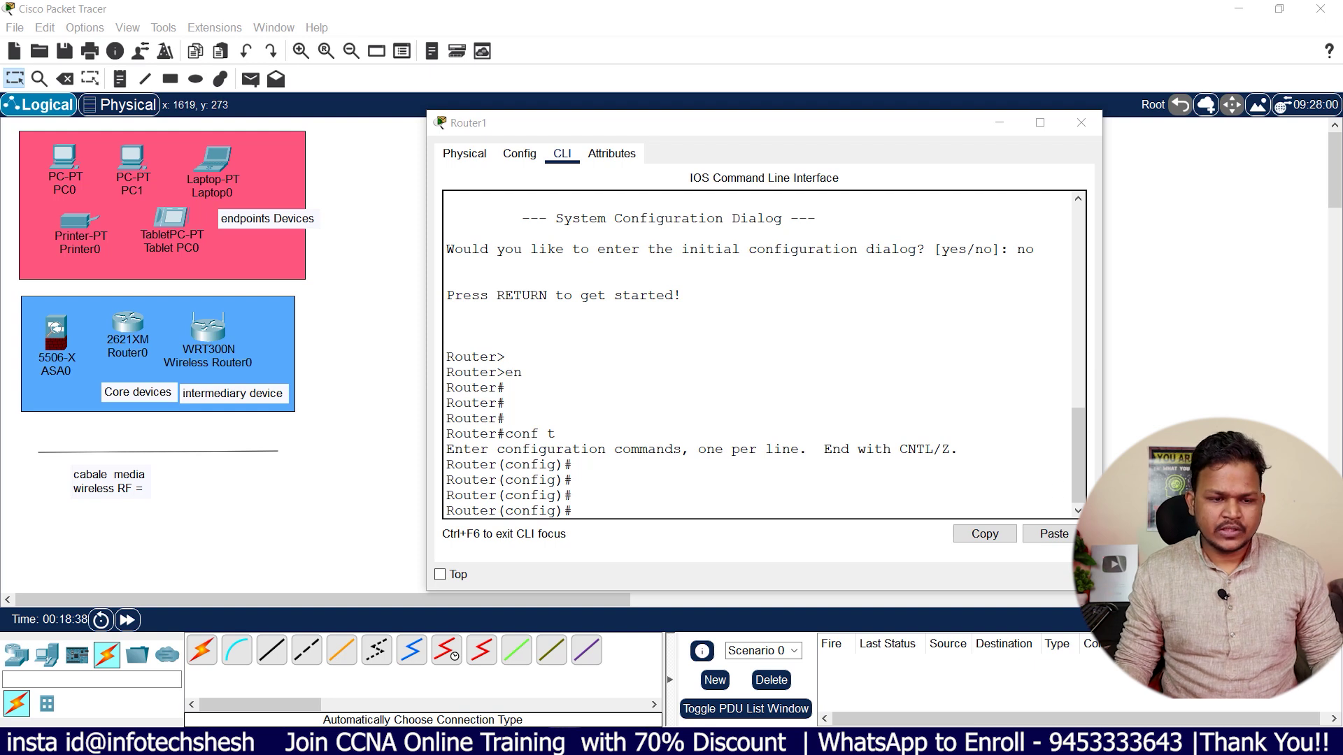
In Notepad, write the script lines enable, conf t, host r1, int f0/0, ip add 192.168.0.1 255.255.255.0 and no shut
{"action": "left_click_drag", "start_coordinate": [0, 183], "coordinate": [497, 121]}
{"action": "type", "text": "enable"}
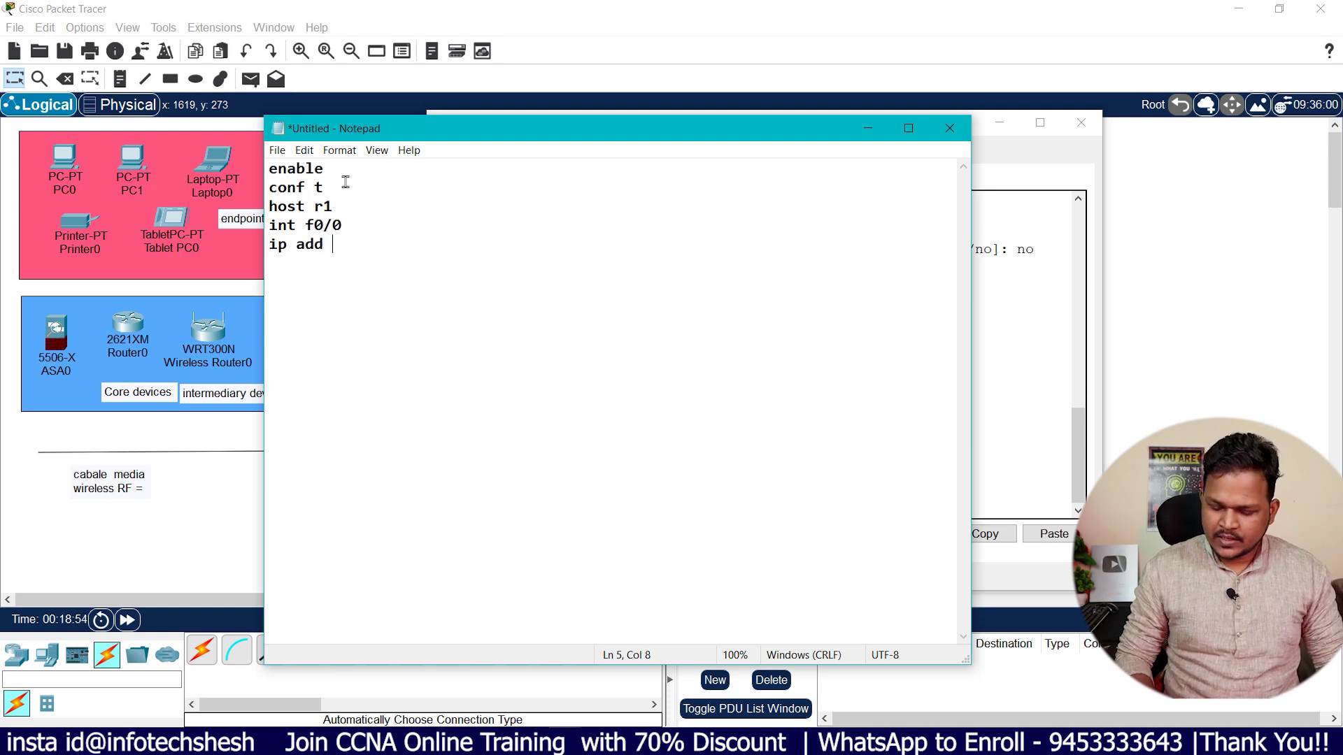
{"action": "type", "text": ".168.0.1 255.255.255.0"}
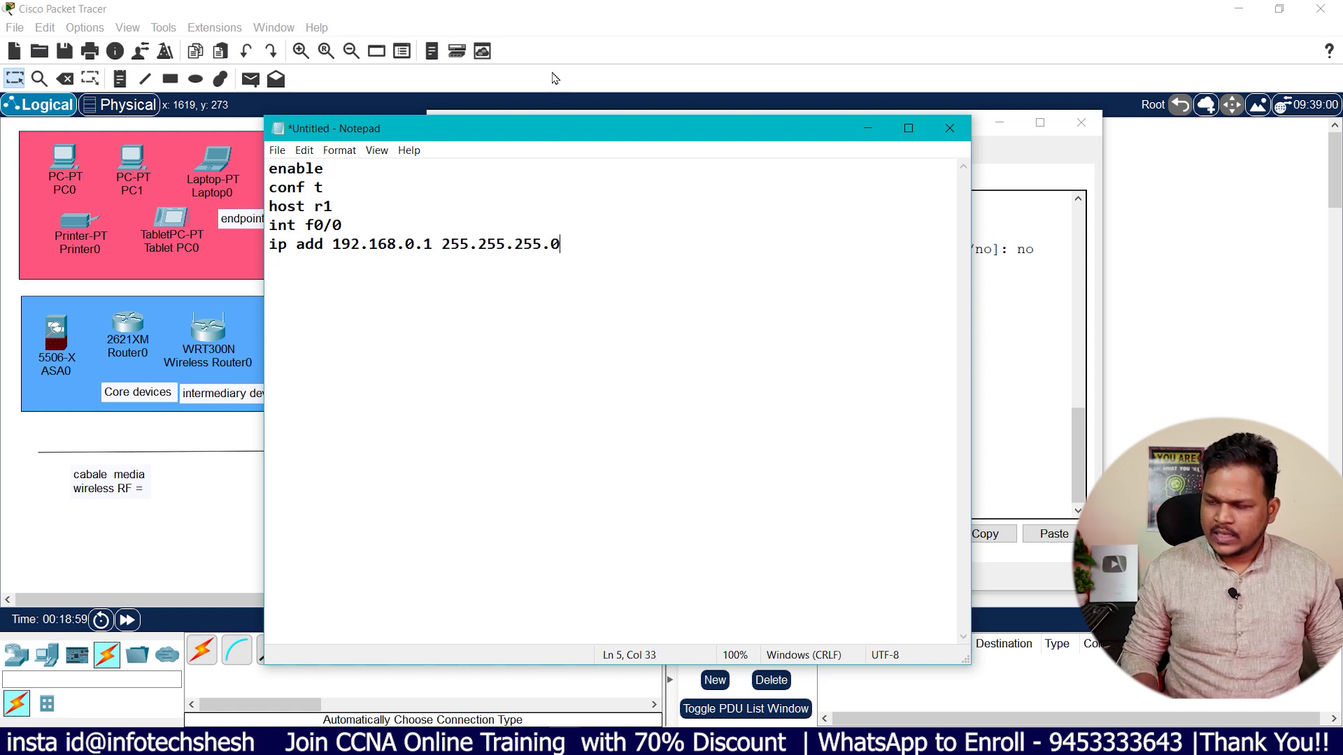
{"action": "type", "text": "shut"}
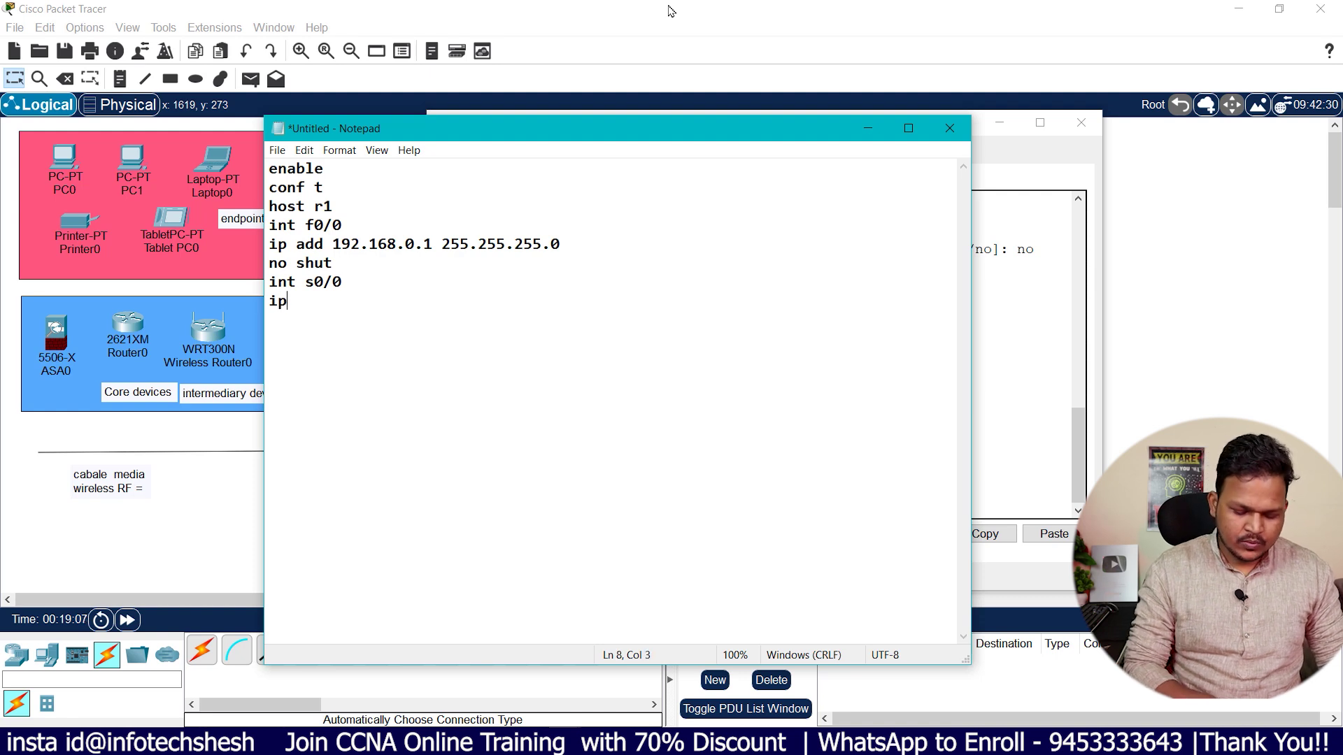
Add the serial interface lines to the script: int s0/0, ip add 10.0.0.1 255.0.0.0, clock rate 64000 and no shut
{"action": "type", "text": "0.0.0.0"}
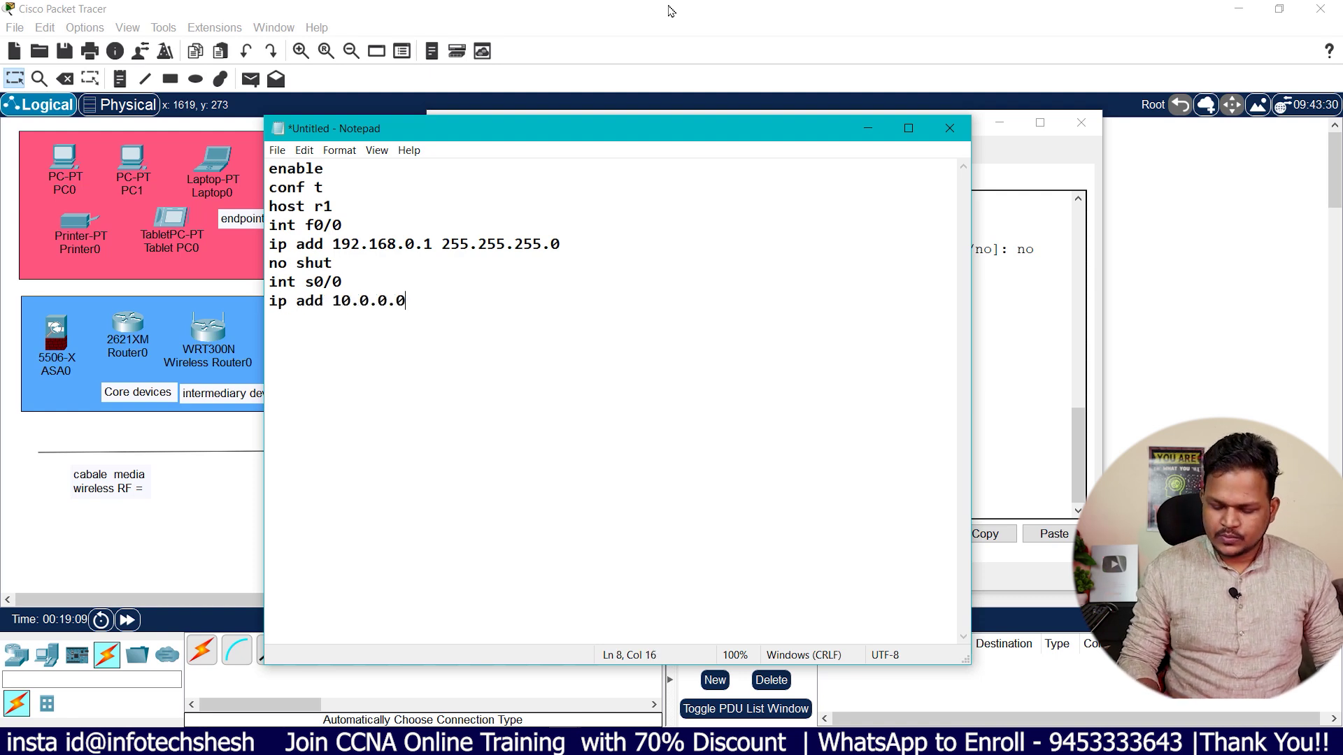
{"action": "key", "text": "BackSpace"}
{"action": "type", "text": "1 255.0.0.0"}
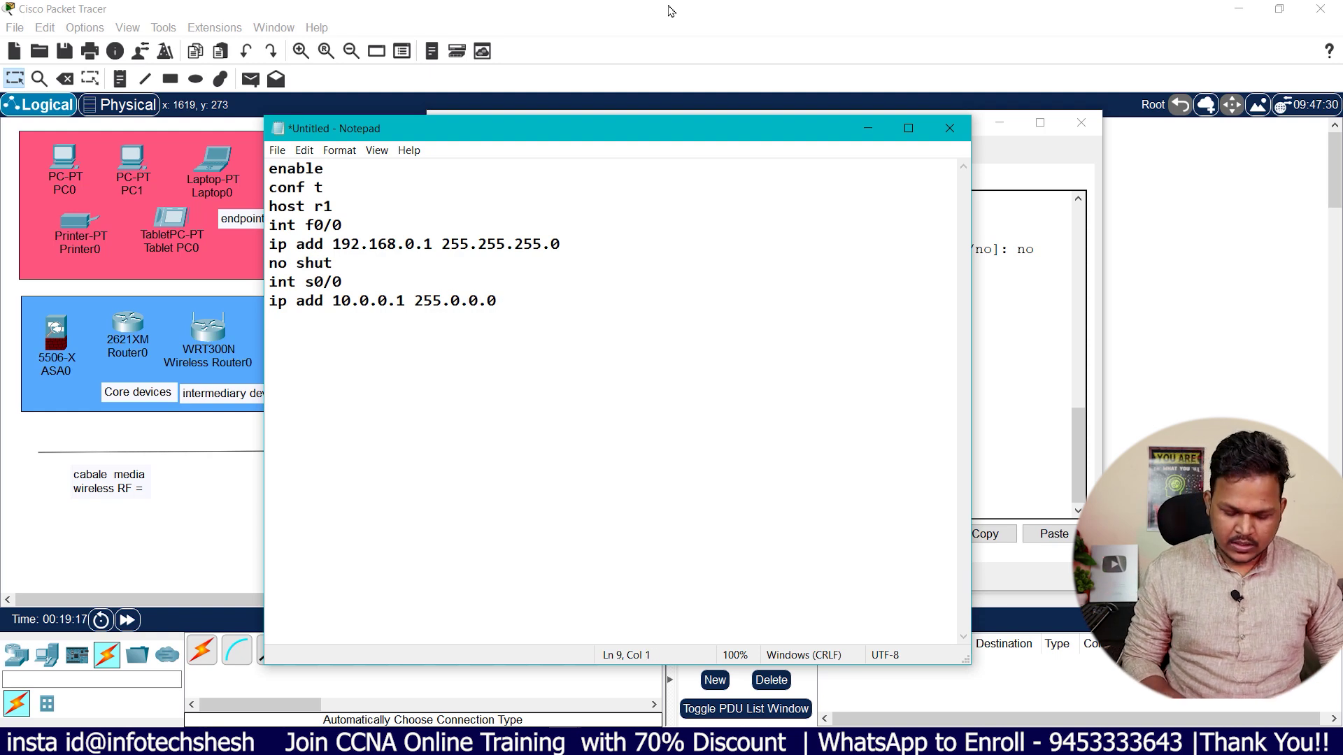
{"action": "type", "text": "clock rate 64000"}
{"action": "key", "text": "Return"}
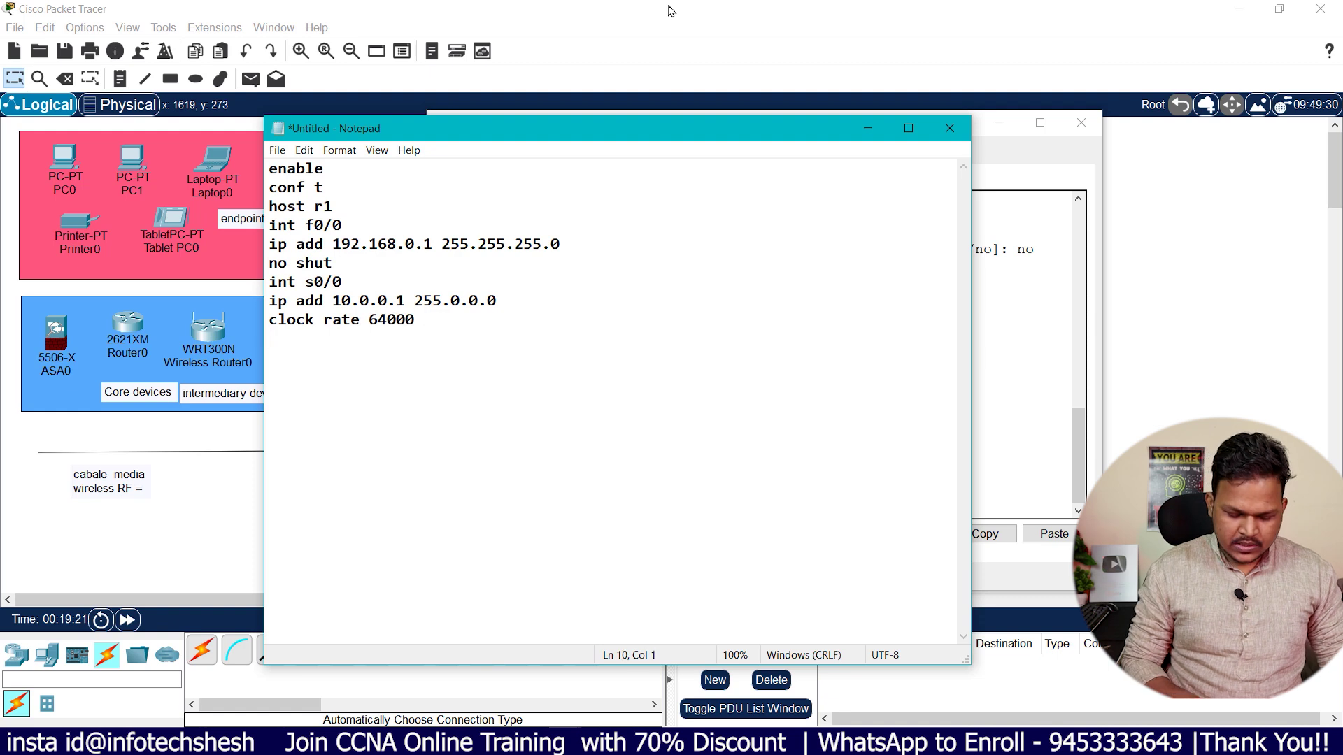
{"action": "type", "text": "no shut"}
{"action": "key", "text": "Return"}
Add the routing lines router rip, net 10.0.0.0 and net 192.168.0.0 to the end of the script
{"action": "type", "text": "router"}
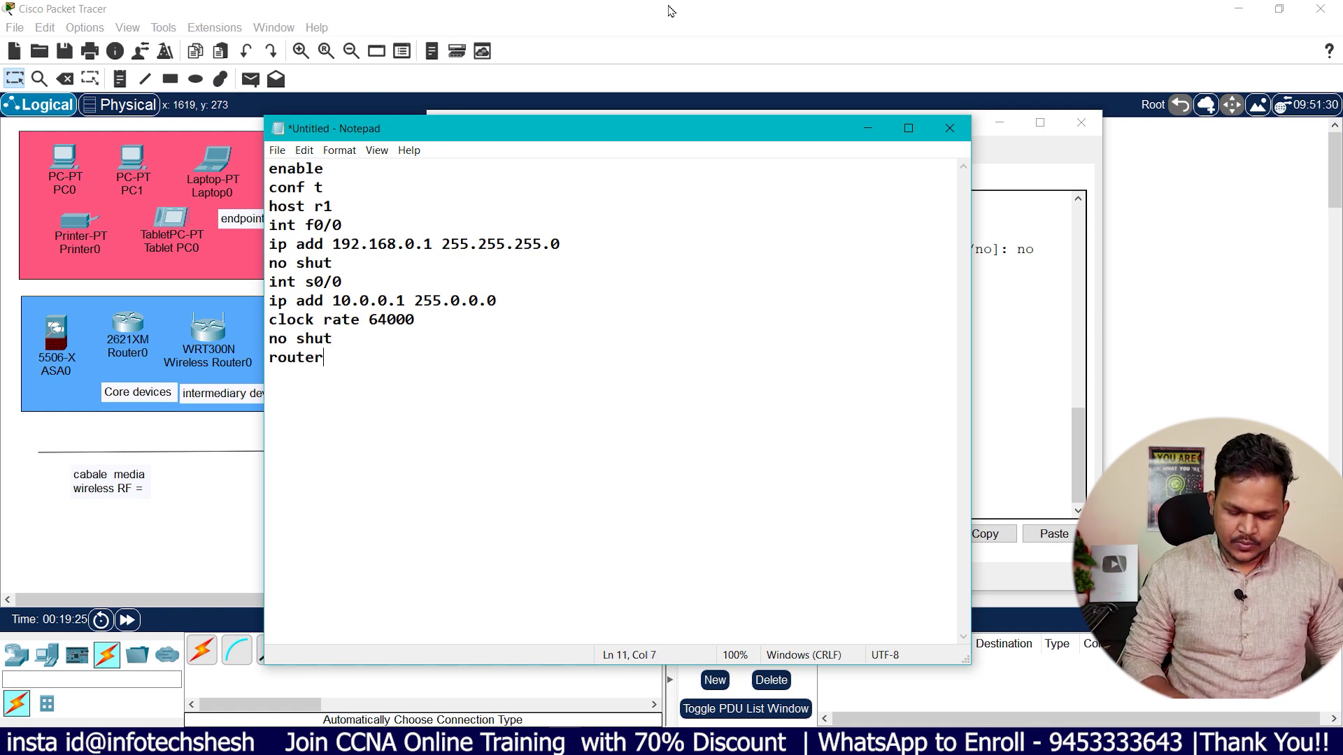
{"action": "type", "text": " rip nmet"}
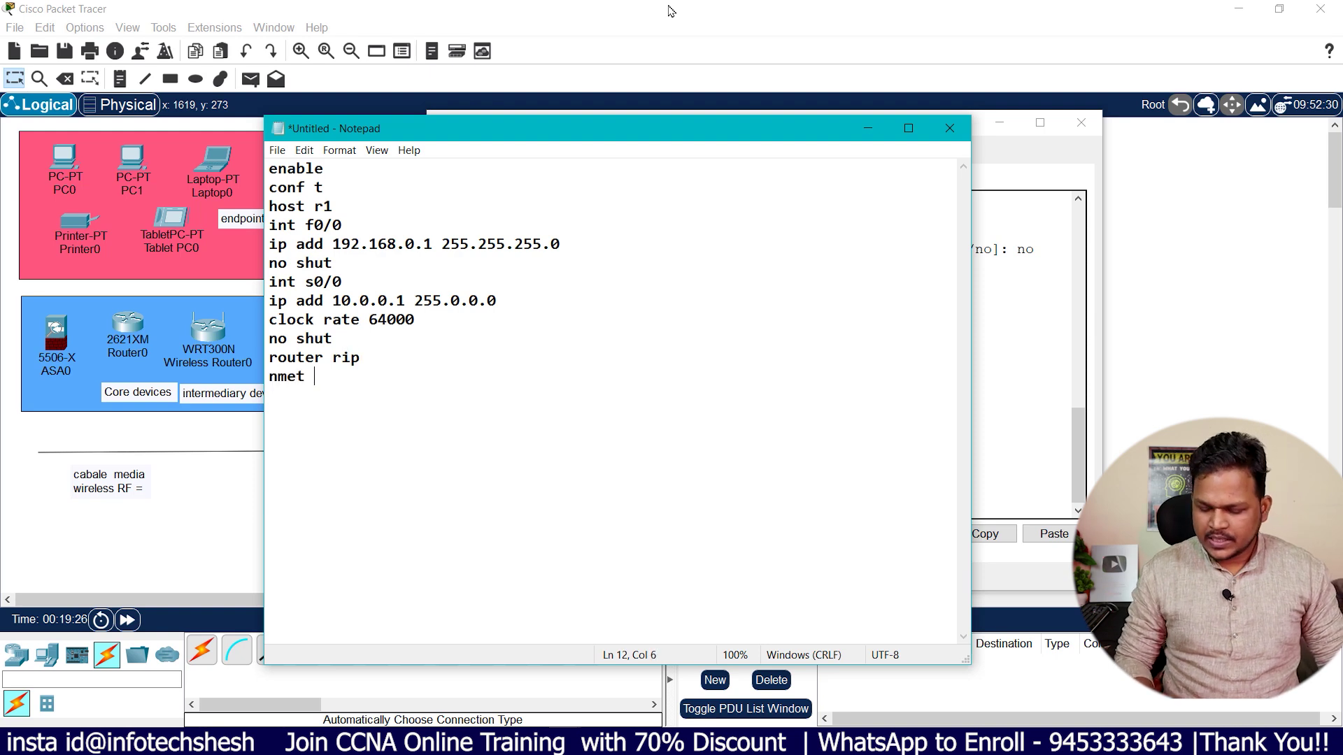
{"action": "key", "text": "BackSpace"}
{"action": "key", "text": "BackSpace"}
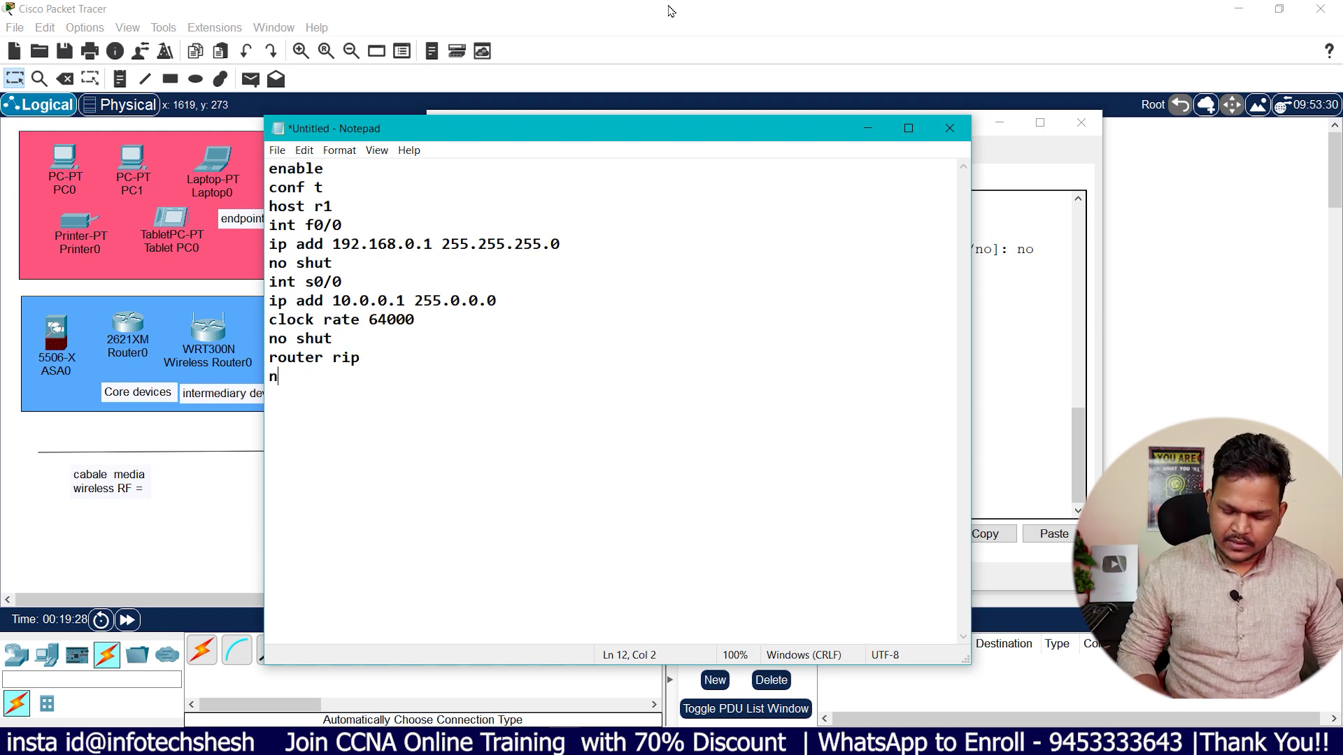
{"action": "type", "text": "et 10.0.0.0"}
{"action": "key", "text": "Return"}
{"action": "type", "text": "net 192.168.0.0"}
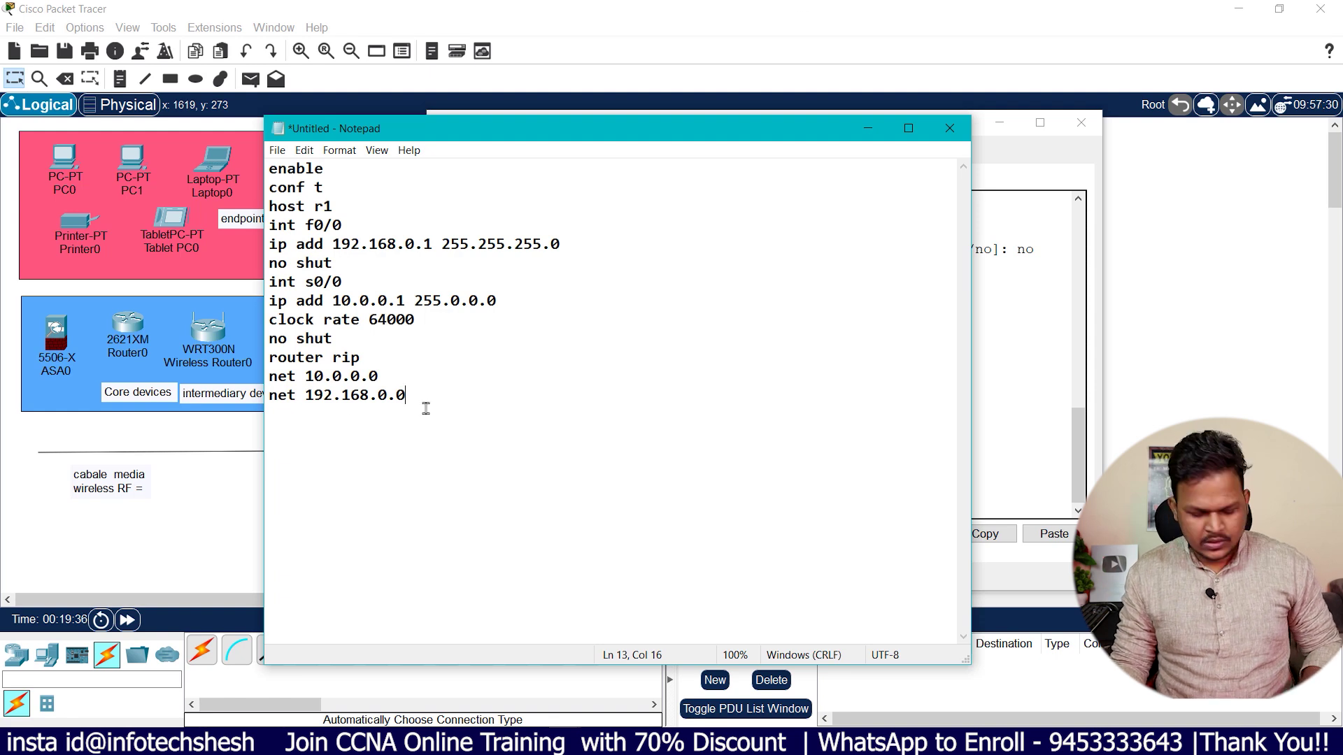
Copy the complete r1 configuration script from Notepad
{"action": "left_click_drag", "start_coordinate": [426, 408], "coordinate": [249, 144]}
{"action": "key", "text": "ctrl+c"}
{"action": "left_click", "coordinate": [452, 421]}
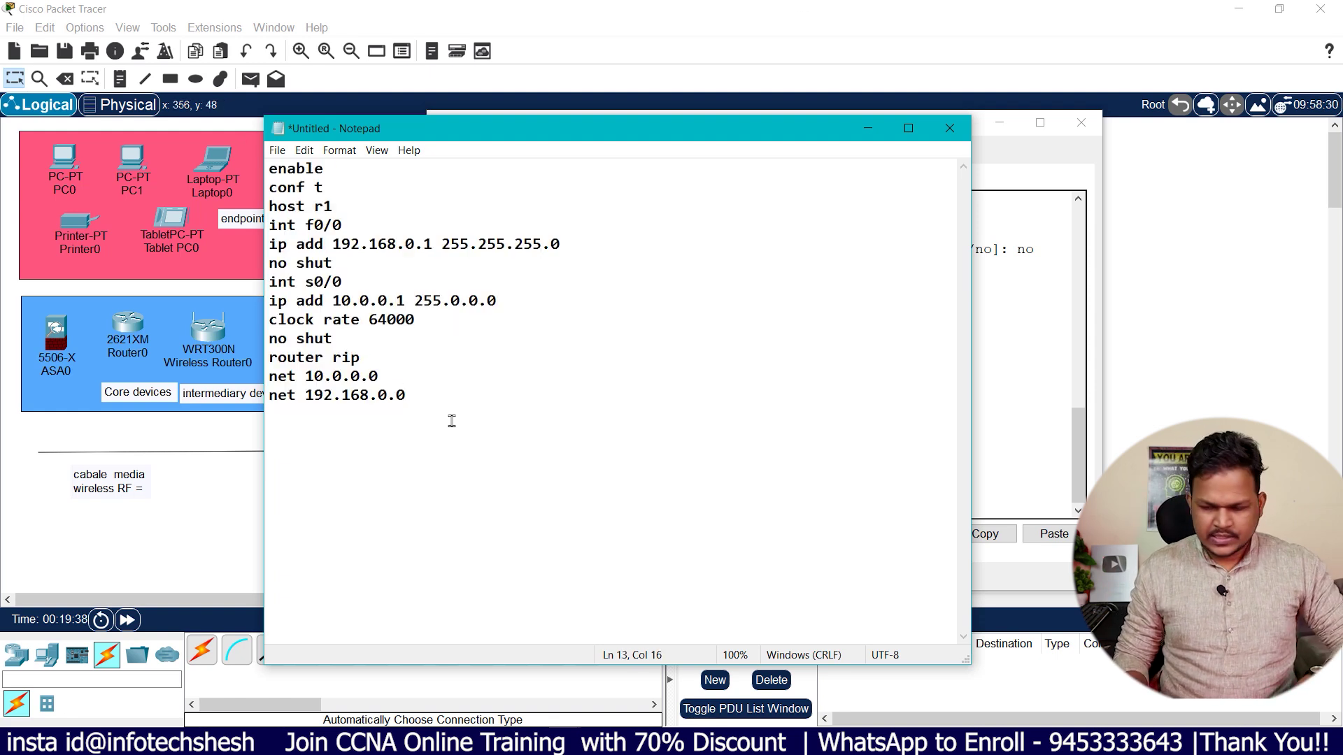
Paste a second copy of the r1 script below the original and change its host name to r2
{"action": "key", "text": "ctrl+v"}
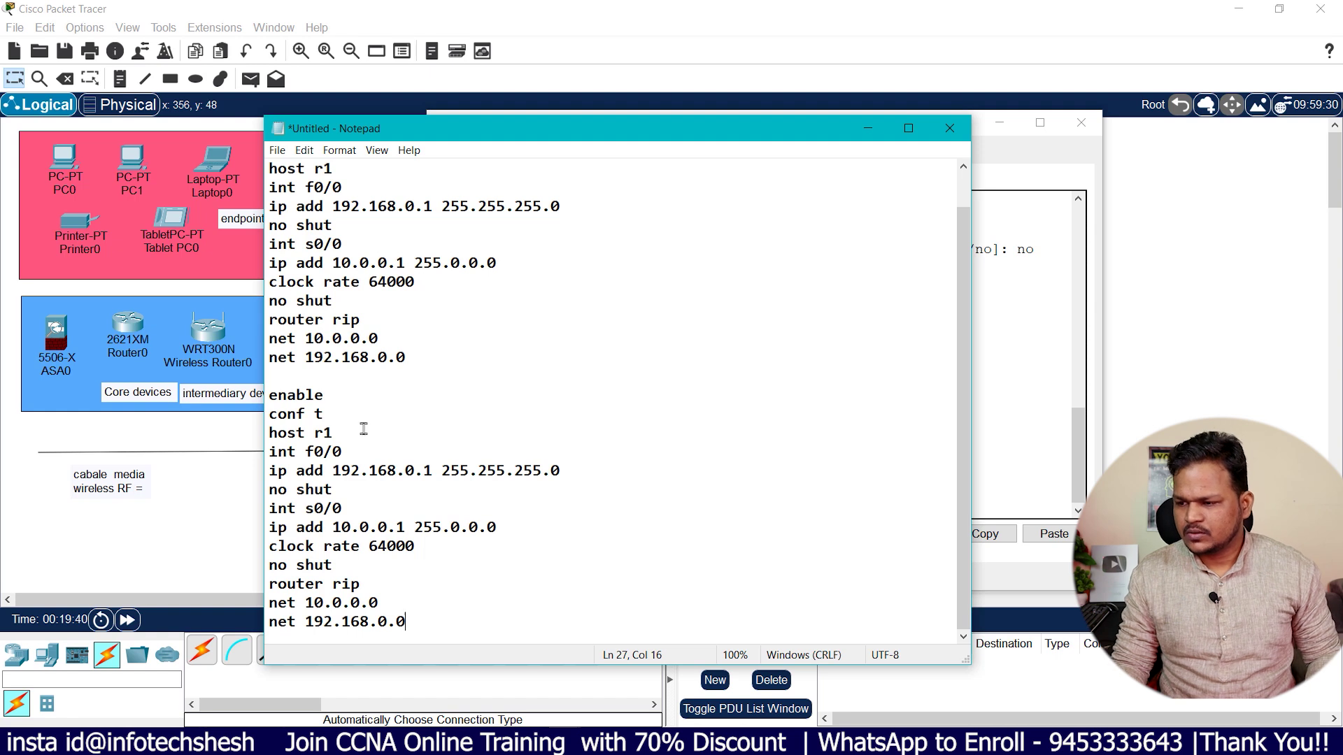
{"action": "left_click_drag", "start_coordinate": [324, 433], "coordinate": [364, 433]}
{"action": "type", "text": "2"}
In the r2 script, set the f0/0 address to 172.168.0.1 with mask 255.255.0.0
{"action": "left_click", "coordinate": [350, 468]}
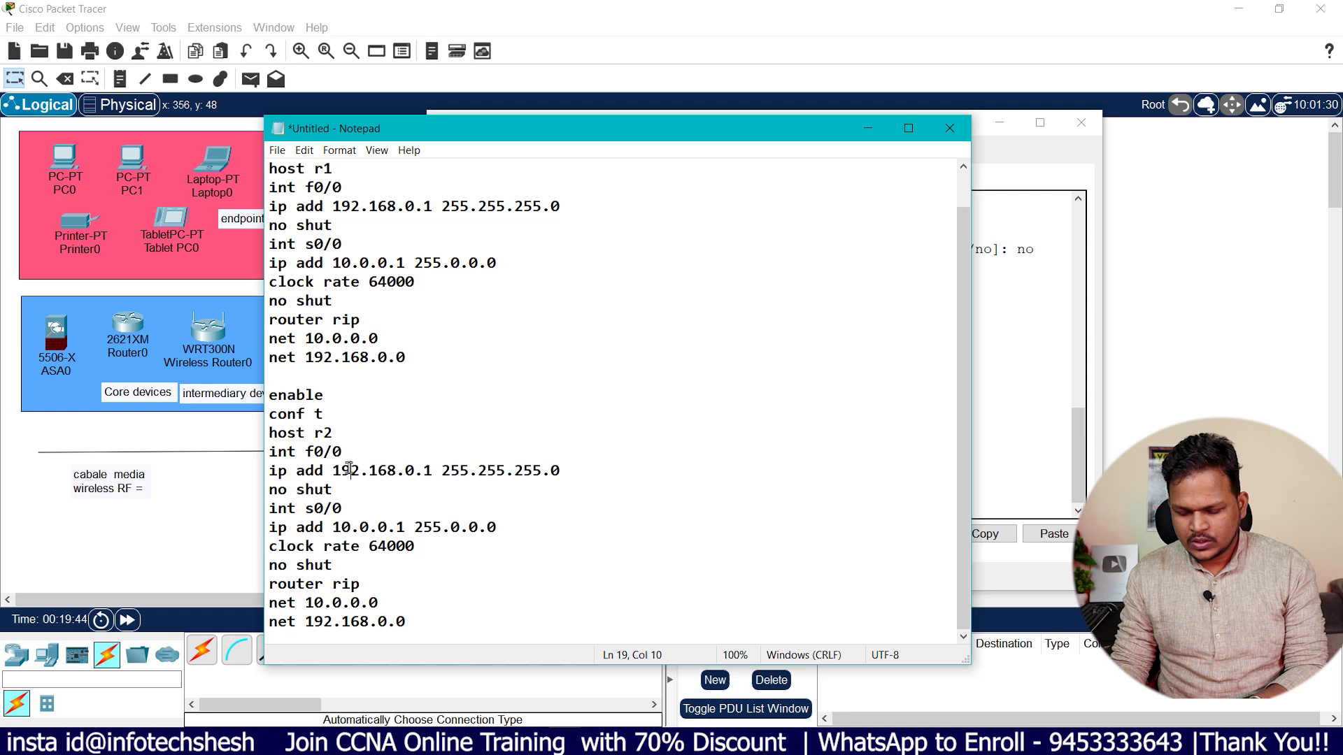
{"action": "key", "text": "BackSpace"}
{"action": "type", "text": "7"}
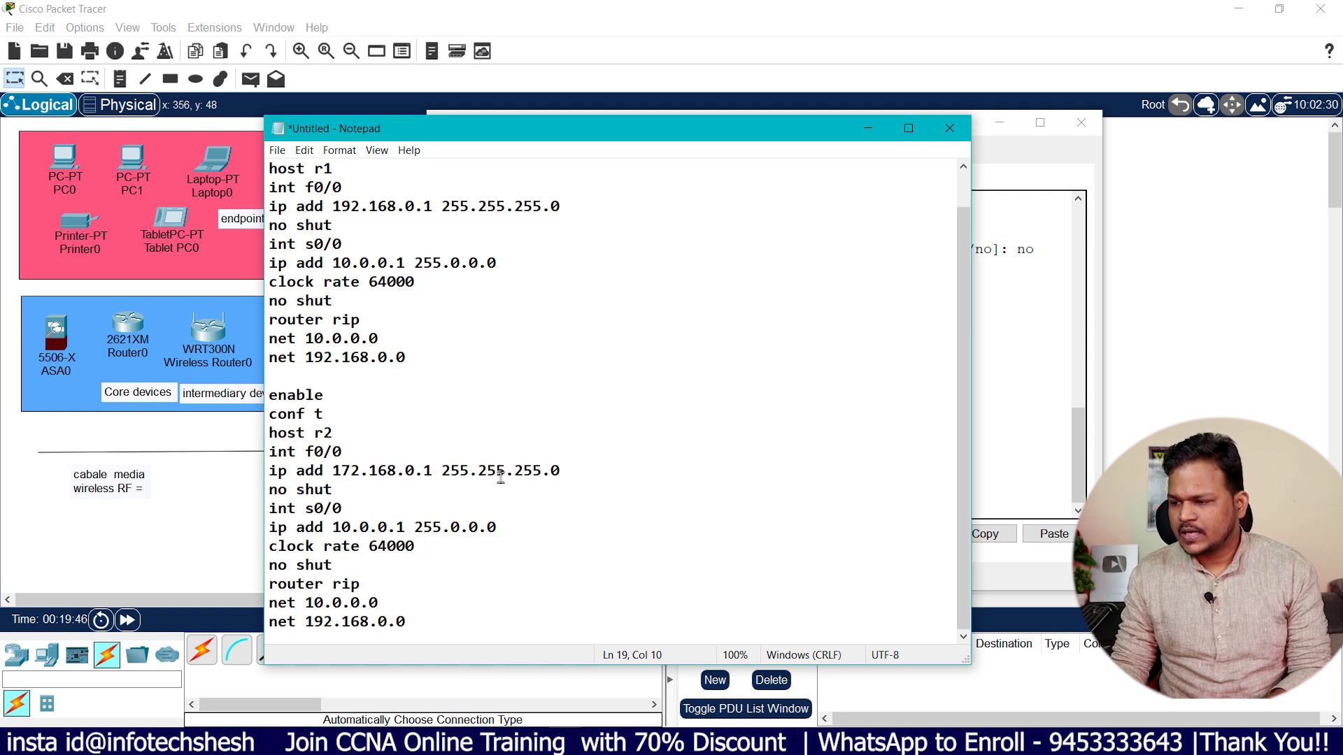
{"action": "left_click_drag", "start_coordinate": [515, 471], "coordinate": [542, 471]}
{"action": "type", "text": "0"}
Set the s0/0 address in the r2 script to 10.0.0.2
{"action": "left_click", "coordinate": [403, 527]}
{"action": "key", "text": "BackSpace"}
{"action": "type", "text": "2"}
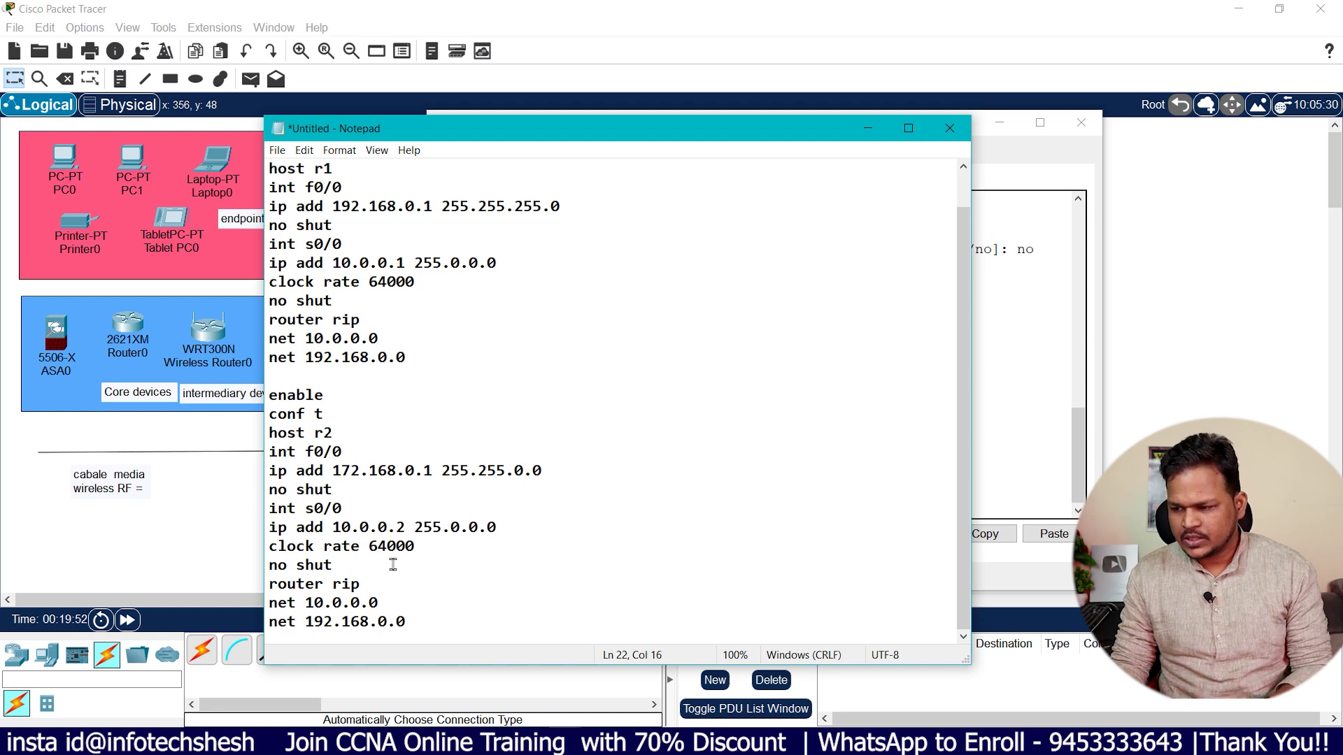
Remove the clock rate line from the r2 script and change its last RIP network to 172.168.0.0
{"action": "left_click_drag", "start_coordinate": [419, 547], "coordinate": [265, 553]}
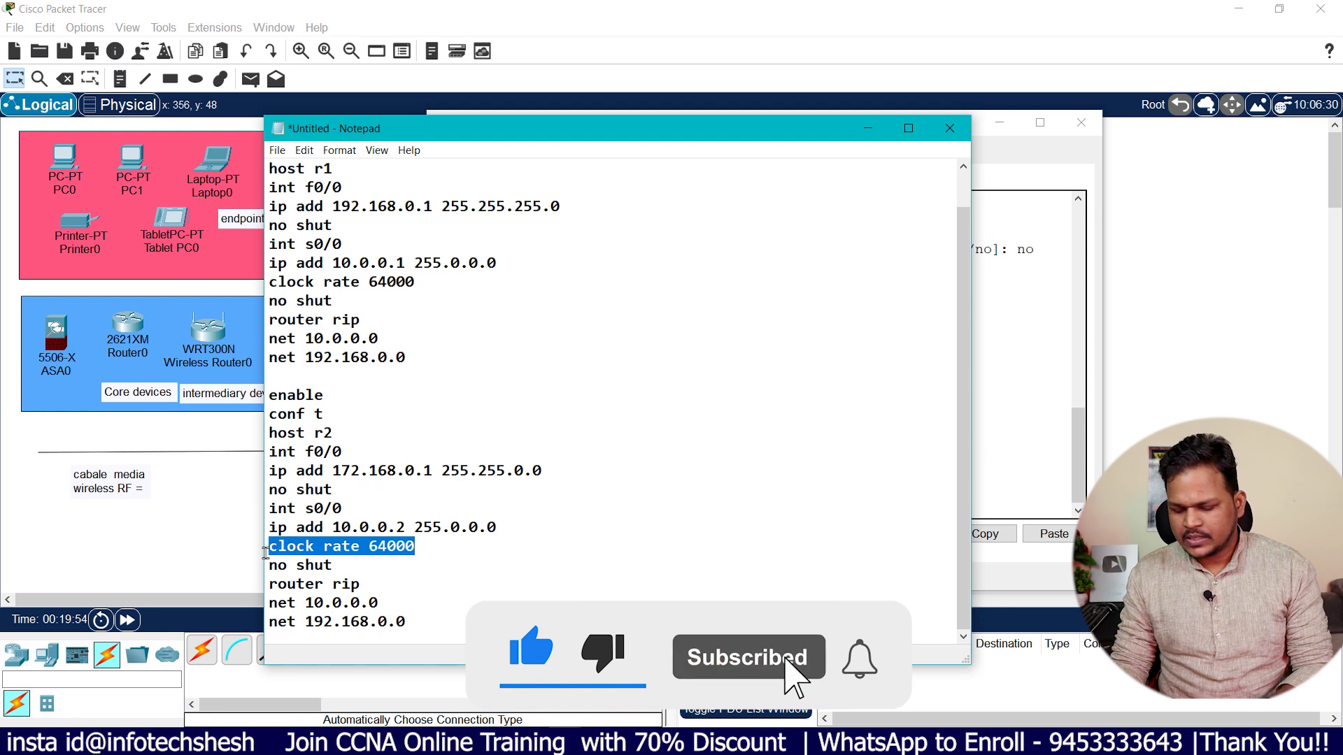
{"action": "key", "text": "BackSpace"}
{"action": "key", "text": "BackSpace"}
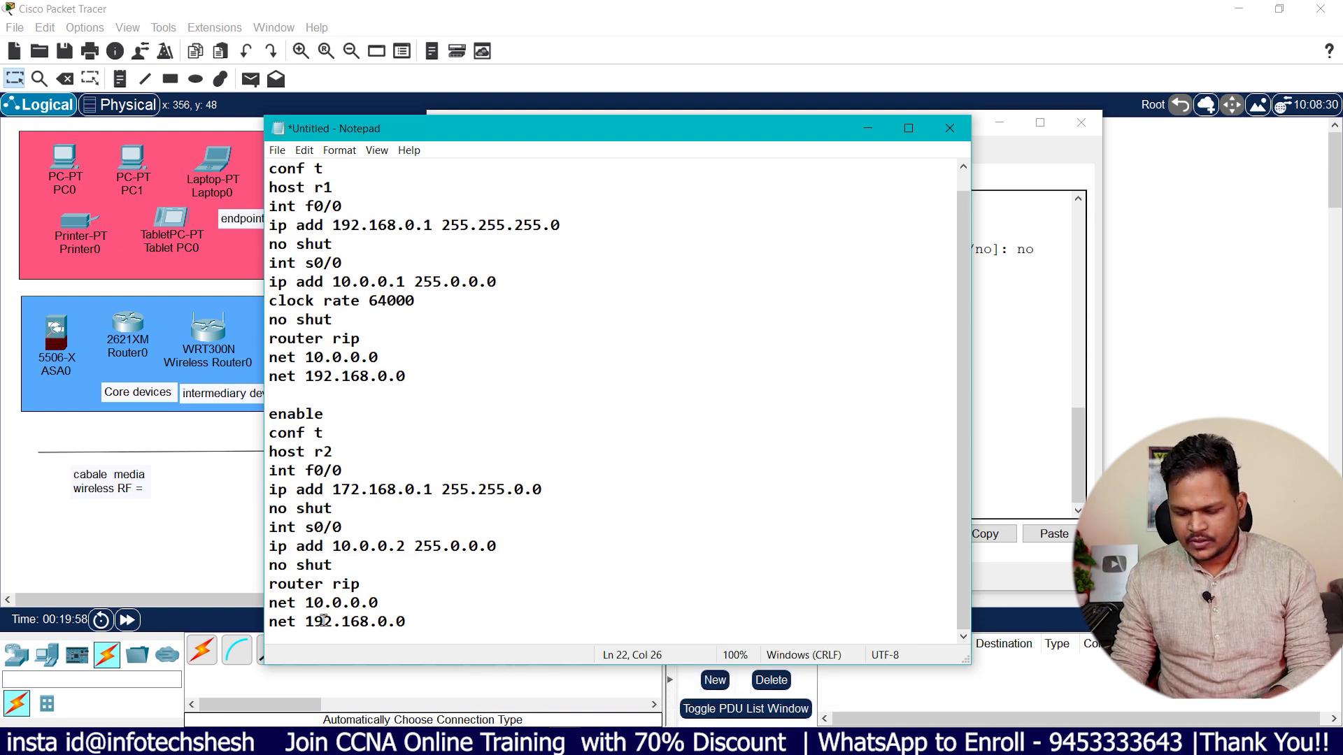
{"action": "key", "text": "BackSpace"}
{"action": "type", "text": "7"}
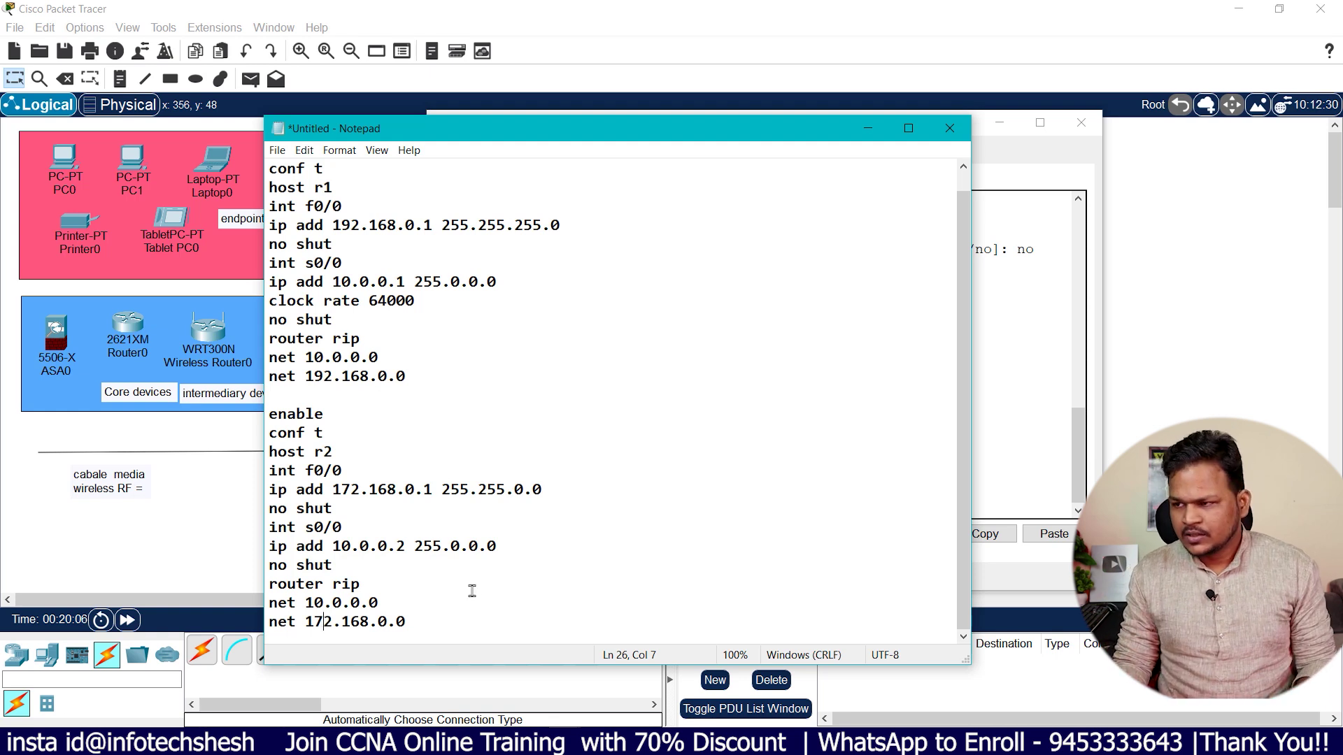
Check the script against the topology labels and change the first interface in the r2 script to f0/1
{"action": "left_click_drag", "start_coordinate": [532, 135], "coordinate": [902, 317]}
{"action": "left_click", "coordinate": [1081, 122]}
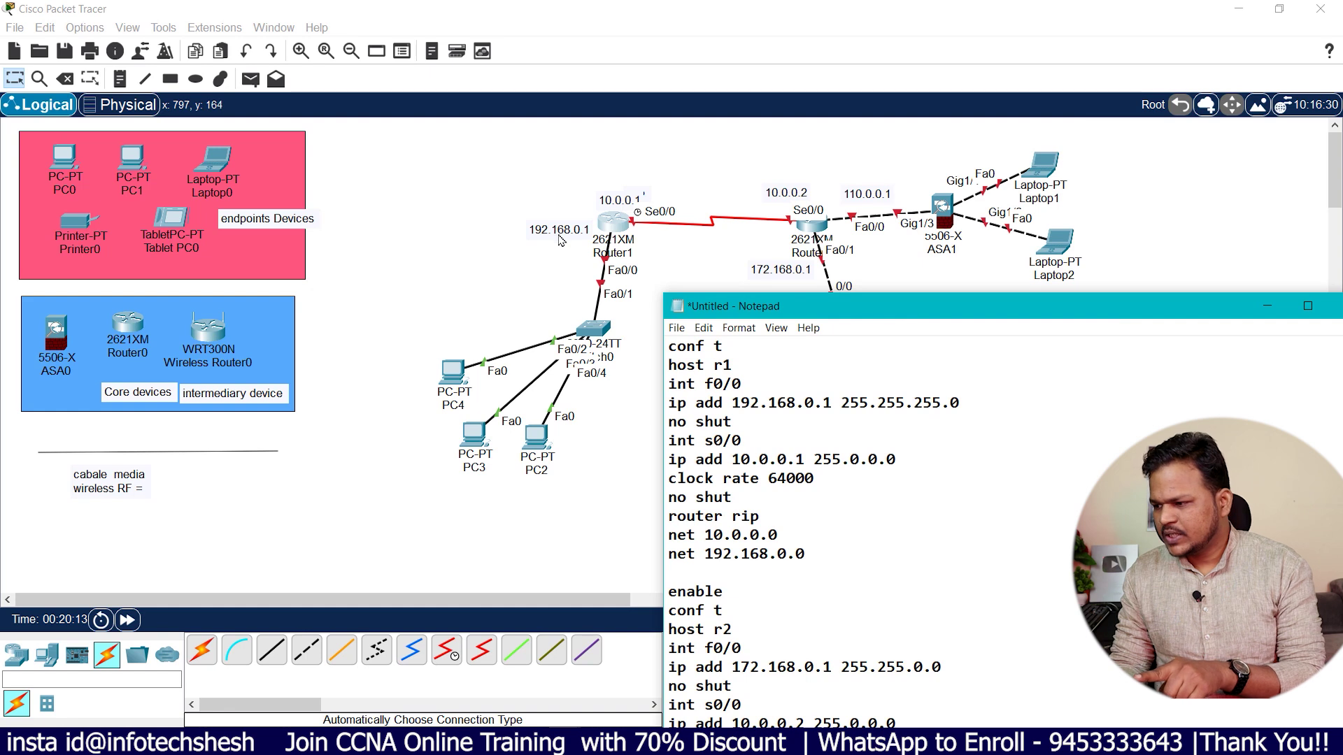
{"action": "left_click_drag", "start_coordinate": [736, 405], "coordinate": [715, 384]}
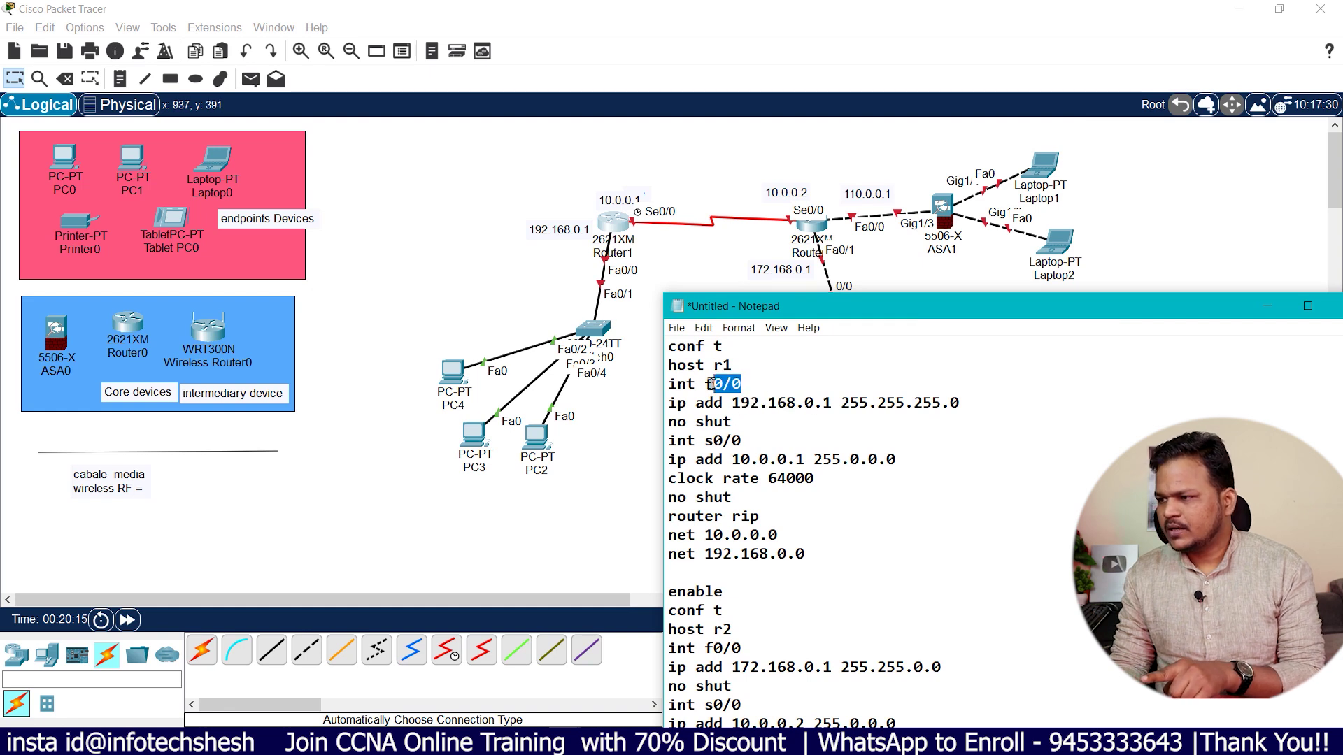
{"action": "left_click_drag", "start_coordinate": [814, 460], "coordinate": [732, 460]}
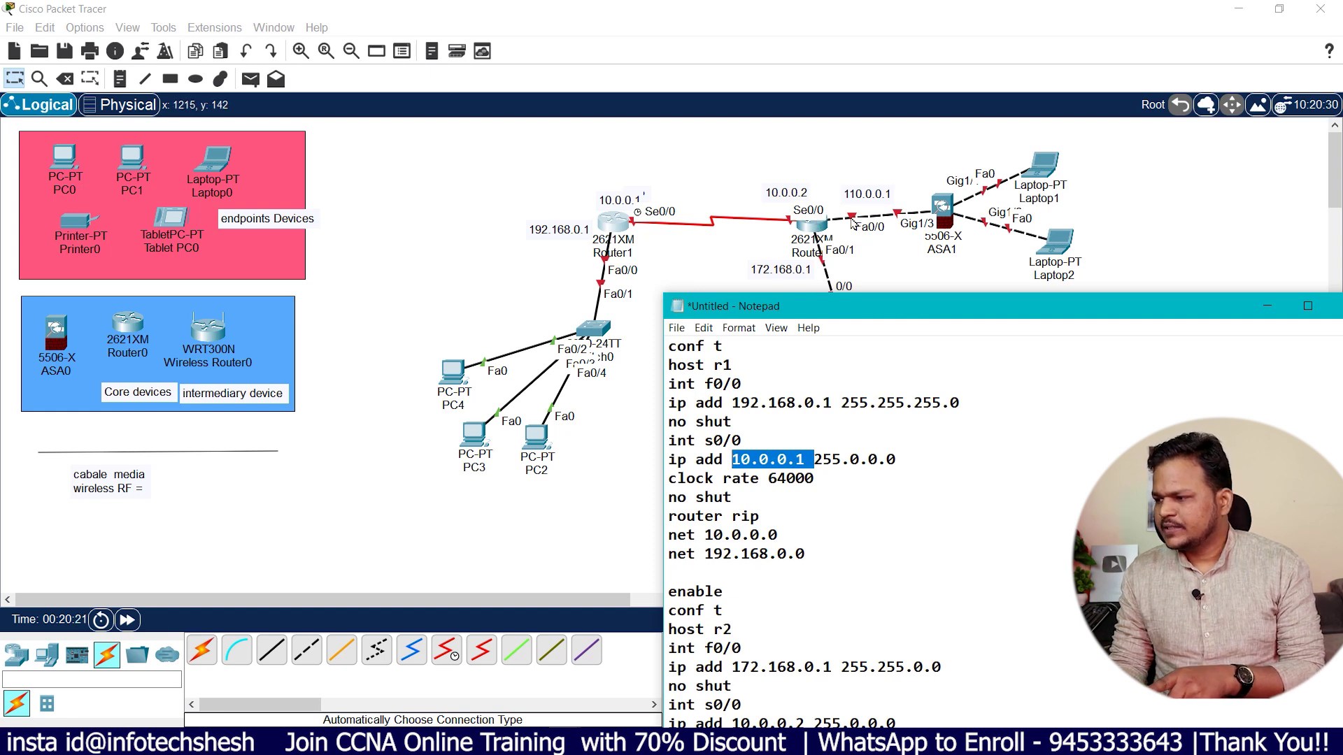
{"action": "left_click_drag", "start_coordinate": [821, 307], "coordinate": [219, 96]}
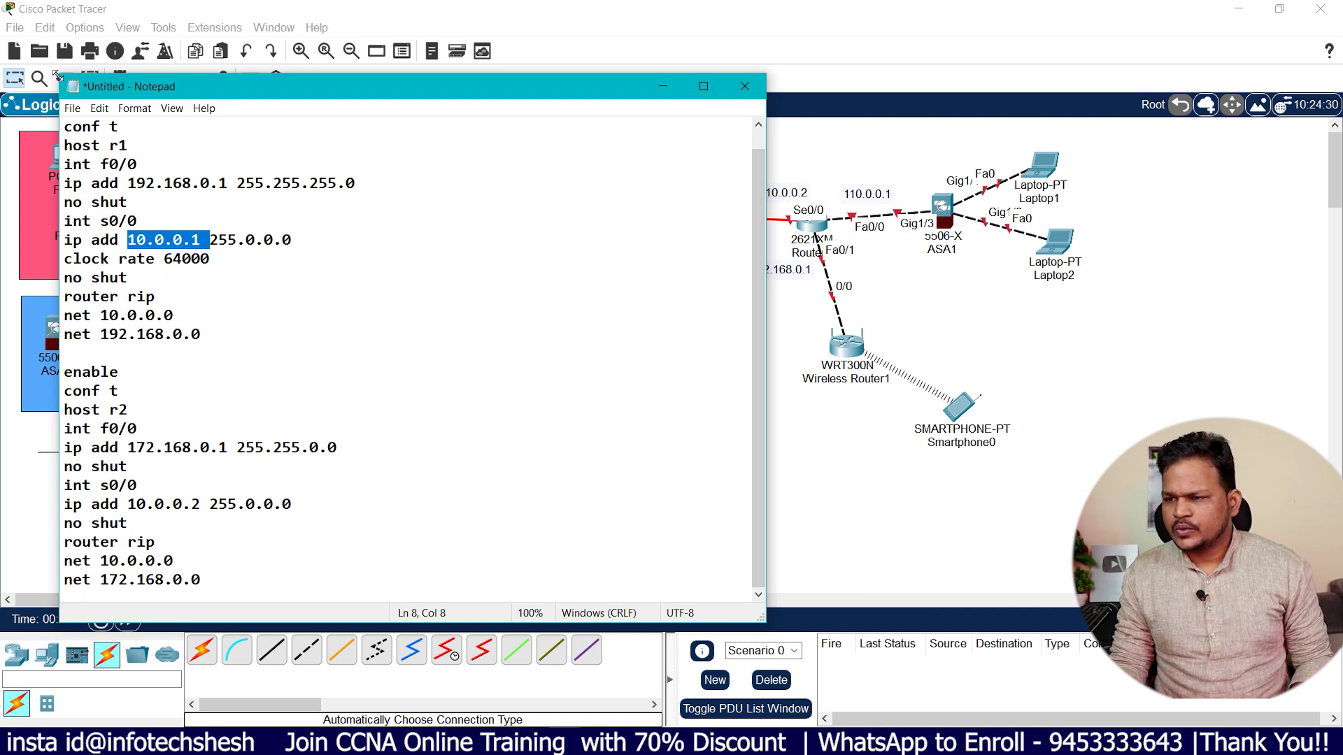
{"action": "left_click", "coordinate": [136, 428]}
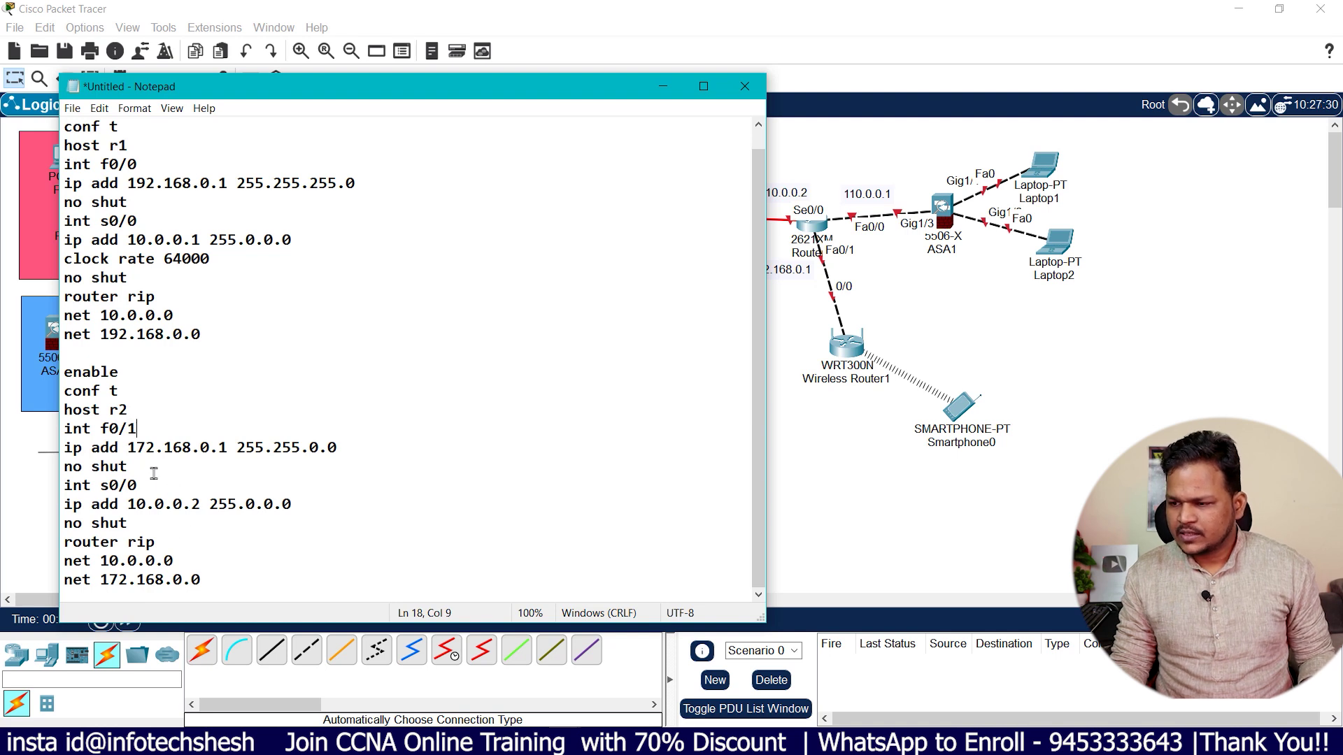
Insert the lines int f0/0, ip add 110.0.0.1 255.0.0.0 and no shut before int s0/0 in the r2 script
{"action": "left_click", "coordinate": [356, 450]}
{"action": "key", "text": "Down"}
{"action": "key", "text": "Return"}
{"action": "type", "text": "int f0/0"}
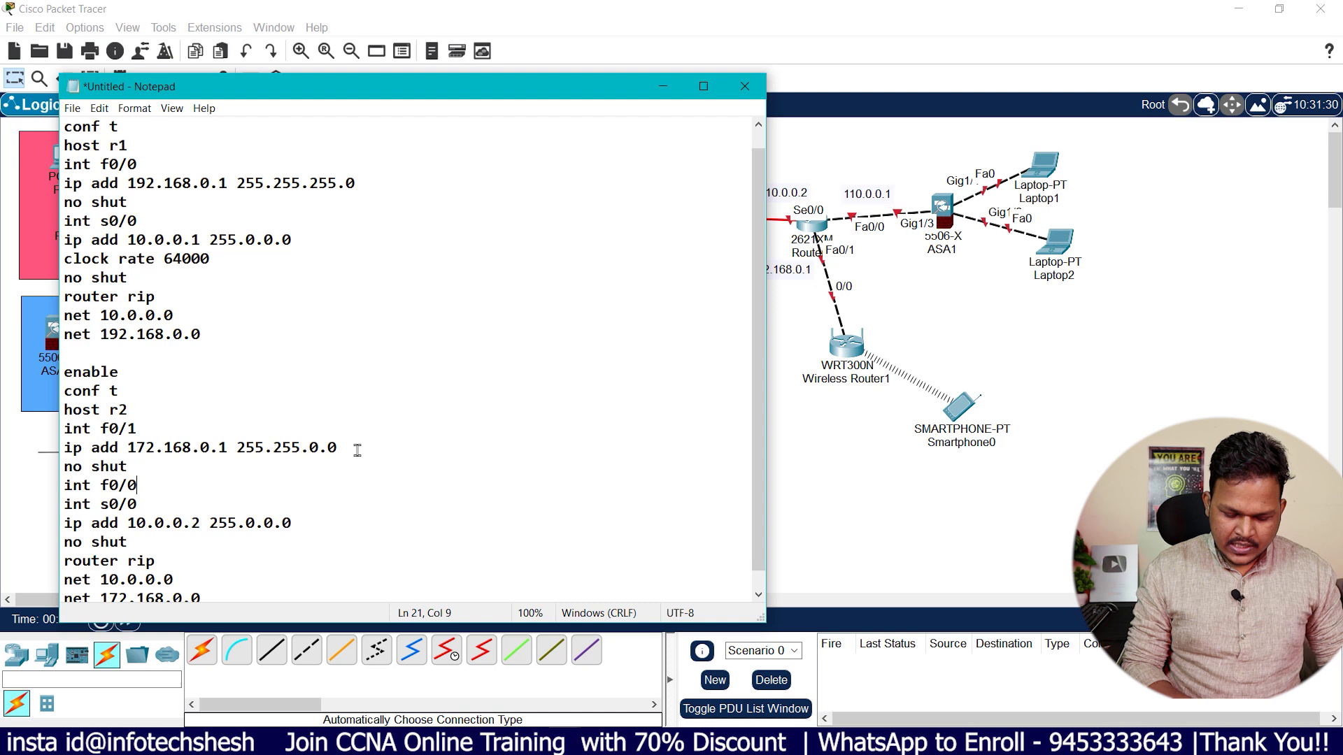
{"action": "key", "text": "Return"}
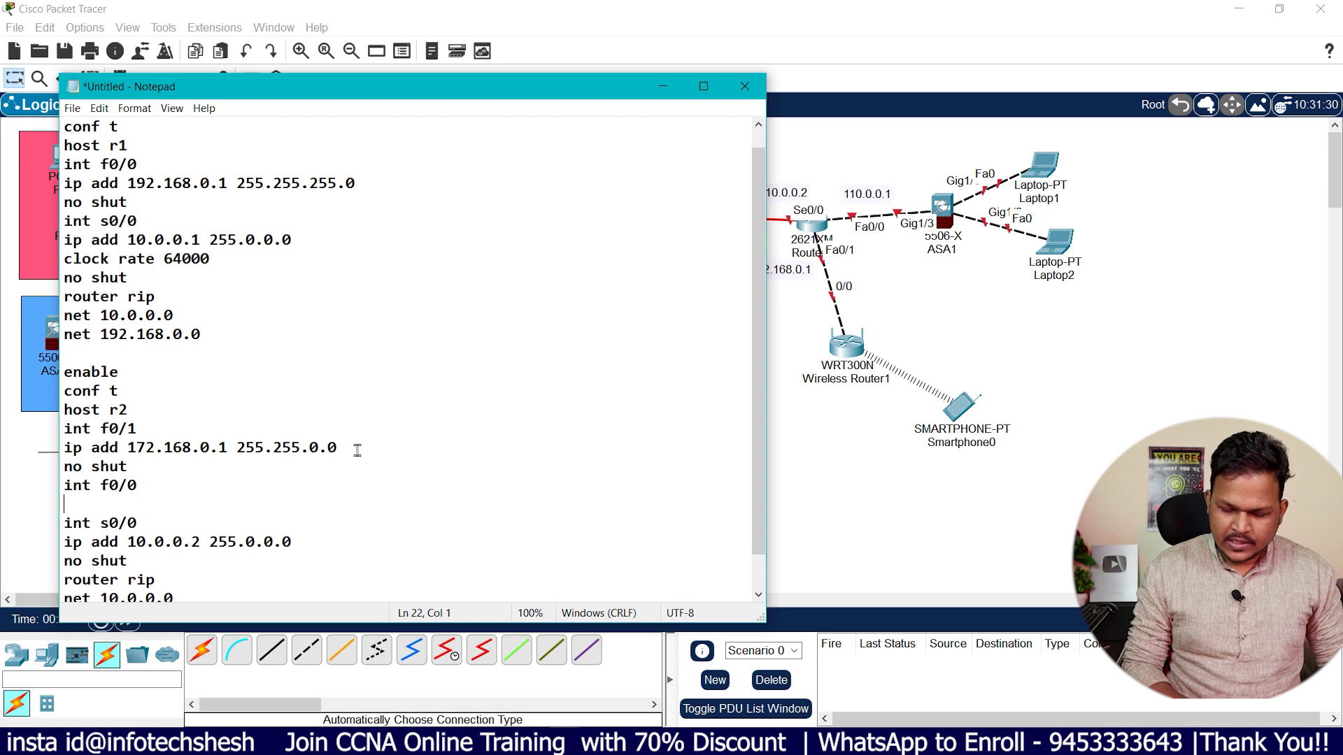
{"action": "type", "text": "u"}
{"action": "key", "text": "BackSpace"}
{"action": "type", "text": "ip"}
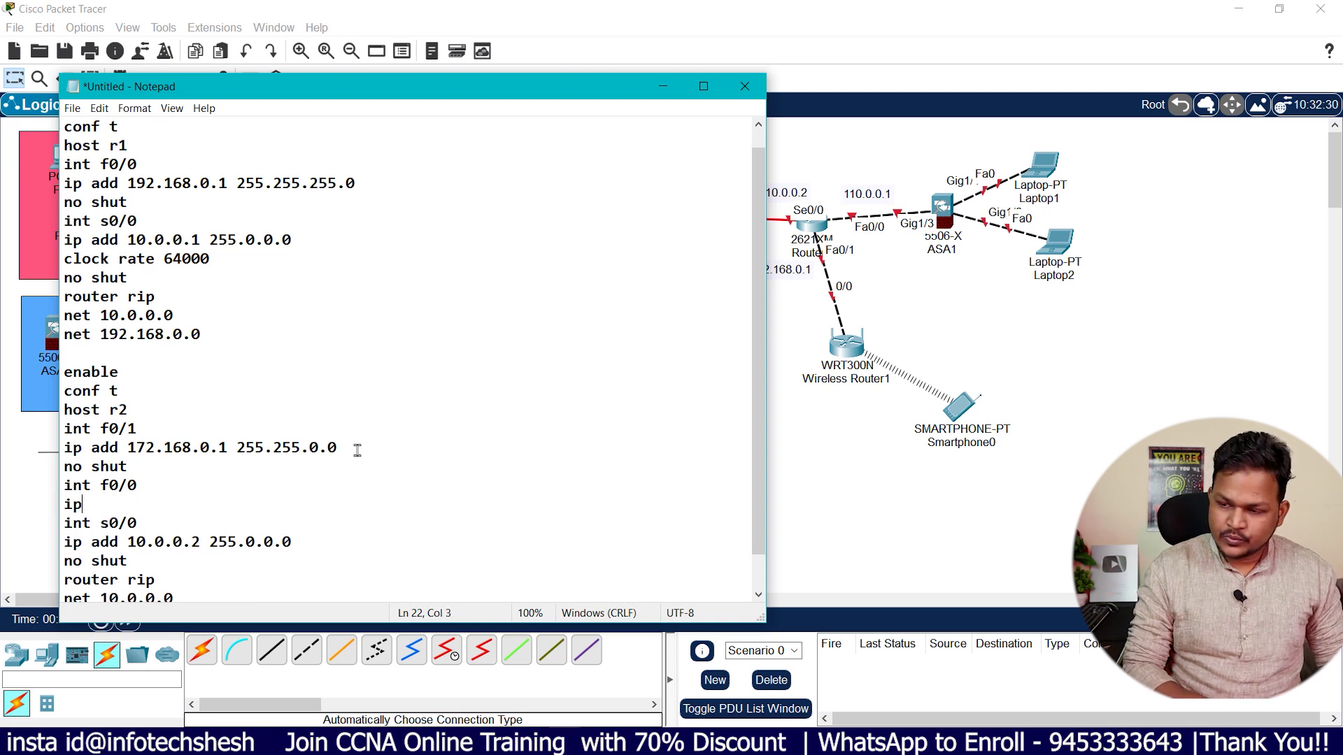
{"action": "type", "text": " add 110.0.0.1 255.0.0.0"}
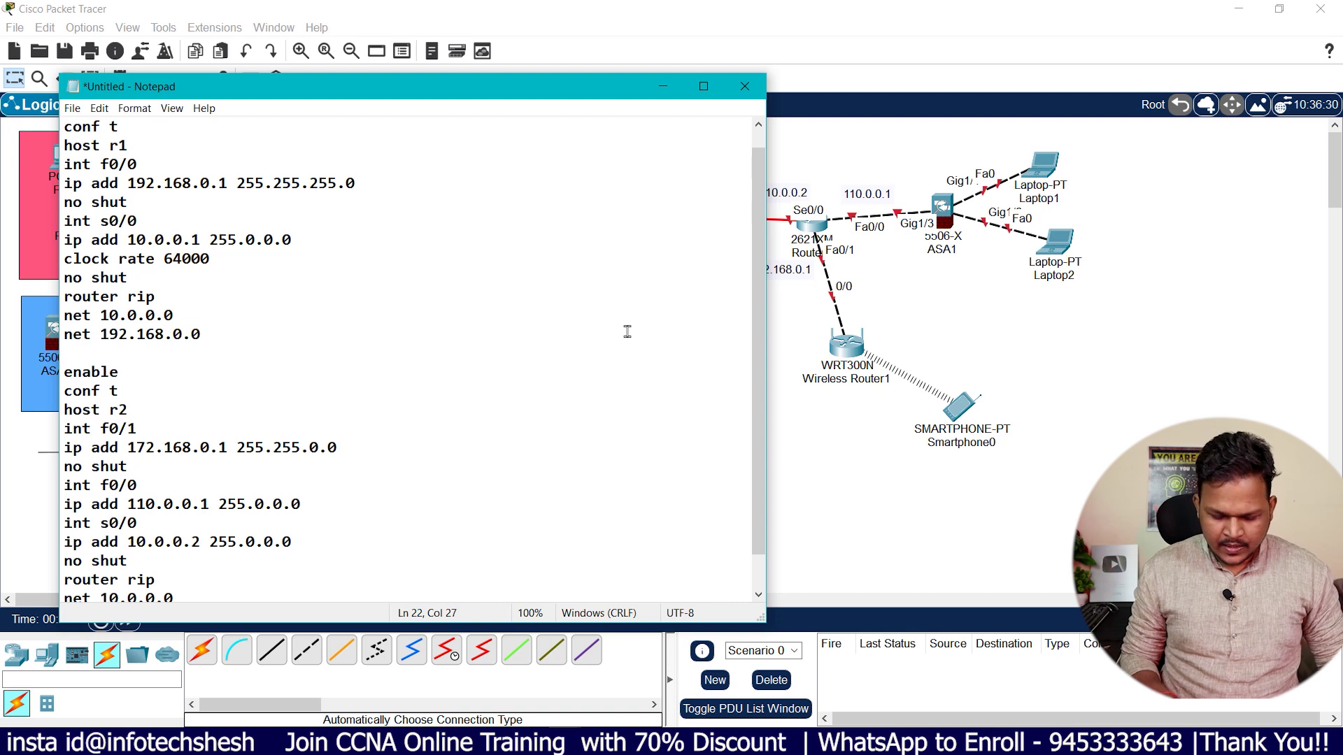
{"action": "key", "text": "Return"}
{"action": "type", "text": "no shut"}
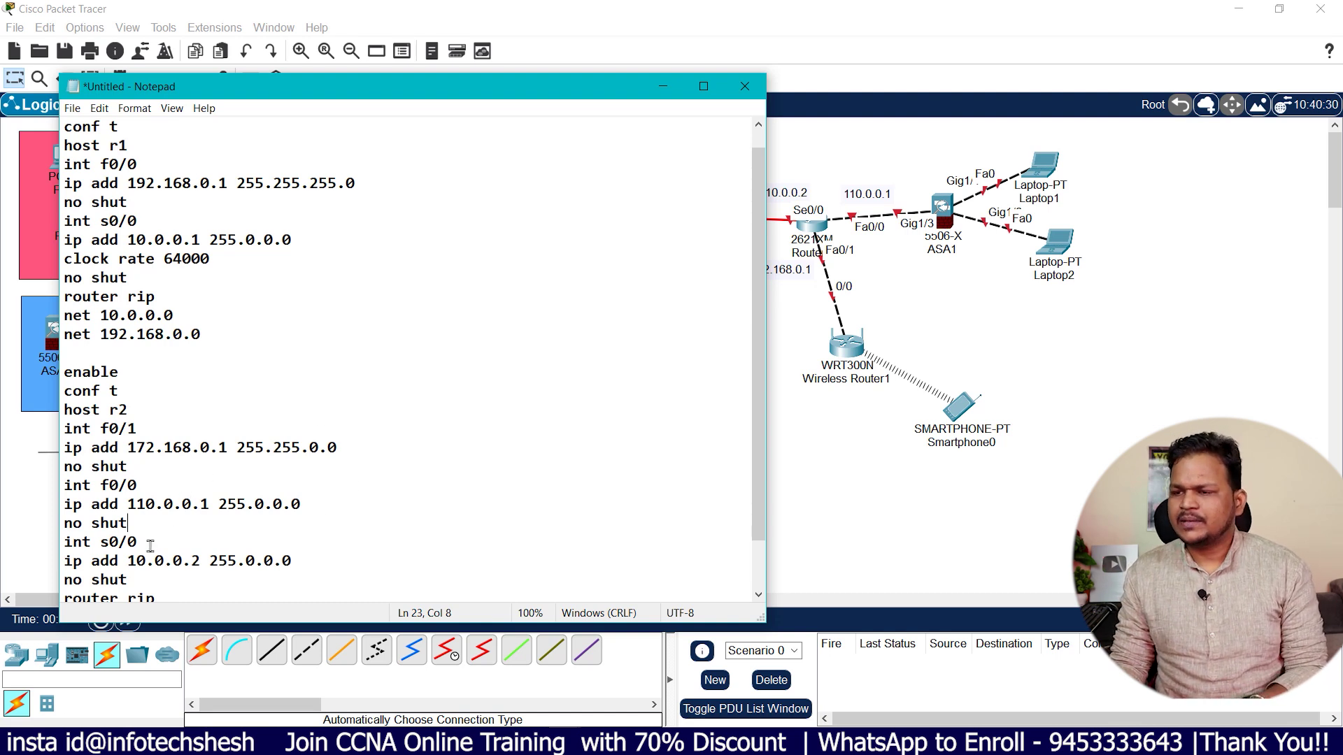
Copy the complete r1 script from Notepad and return to the Packet Tracer topology
{"action": "left_click_drag", "start_coordinate": [342, 101], "coordinate": [367, 48]}
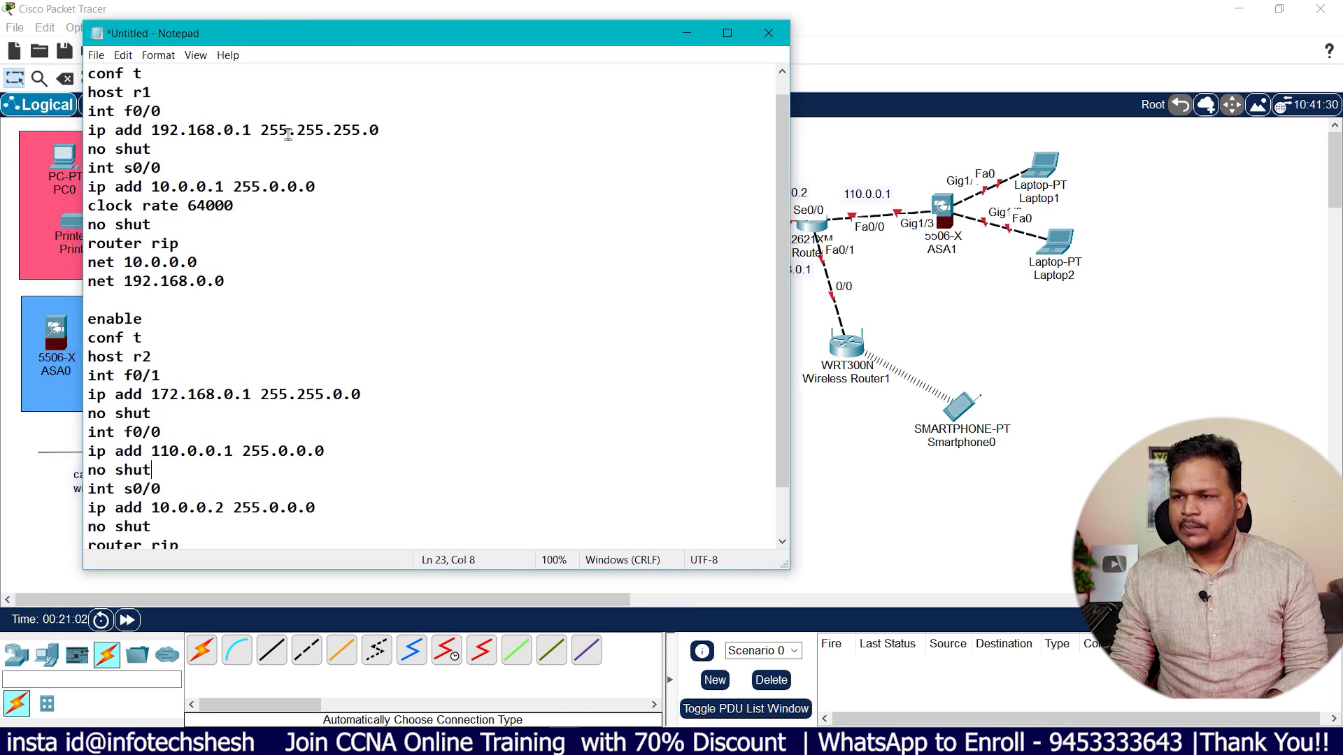
{"action": "left_click_drag", "start_coordinate": [246, 287], "coordinate": [120, 93]}
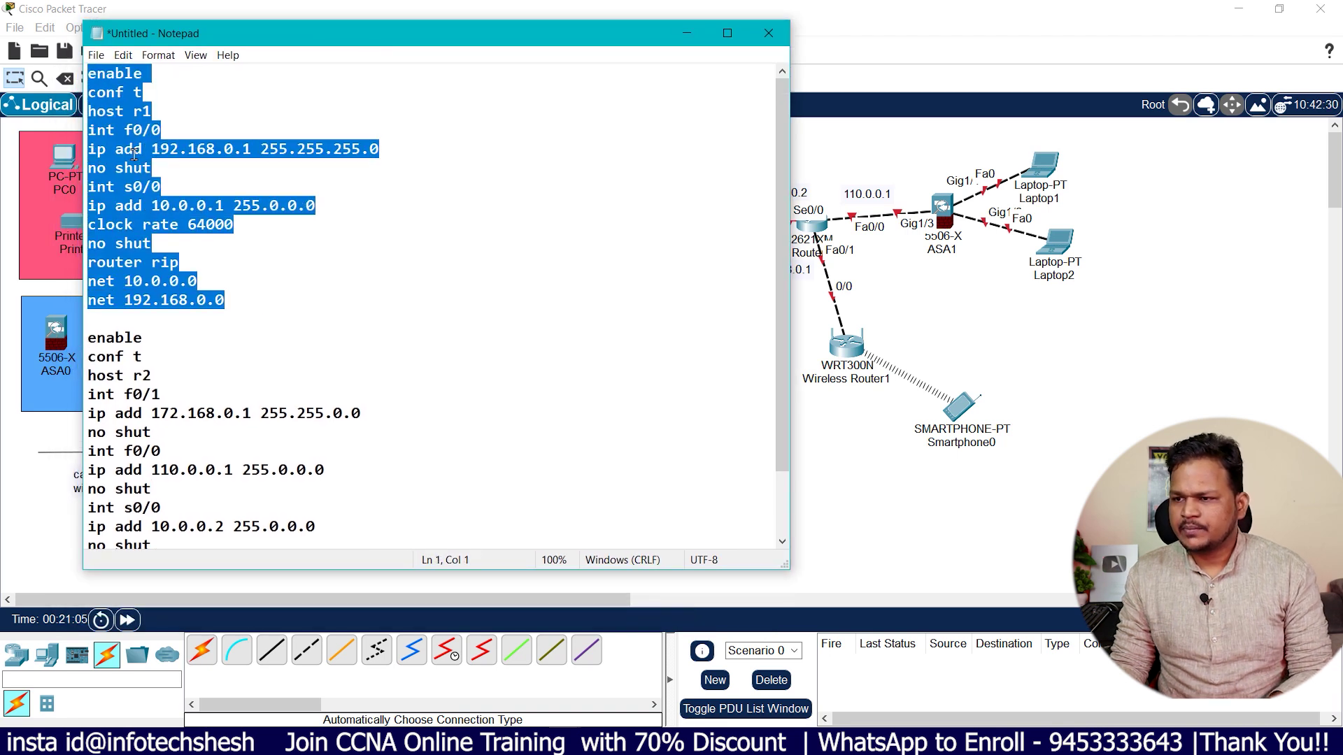
{"action": "right_click", "coordinate": [125, 125]}
{"action": "left_click", "coordinate": [161, 174]}
{"action": "left_click", "coordinate": [687, 32]}
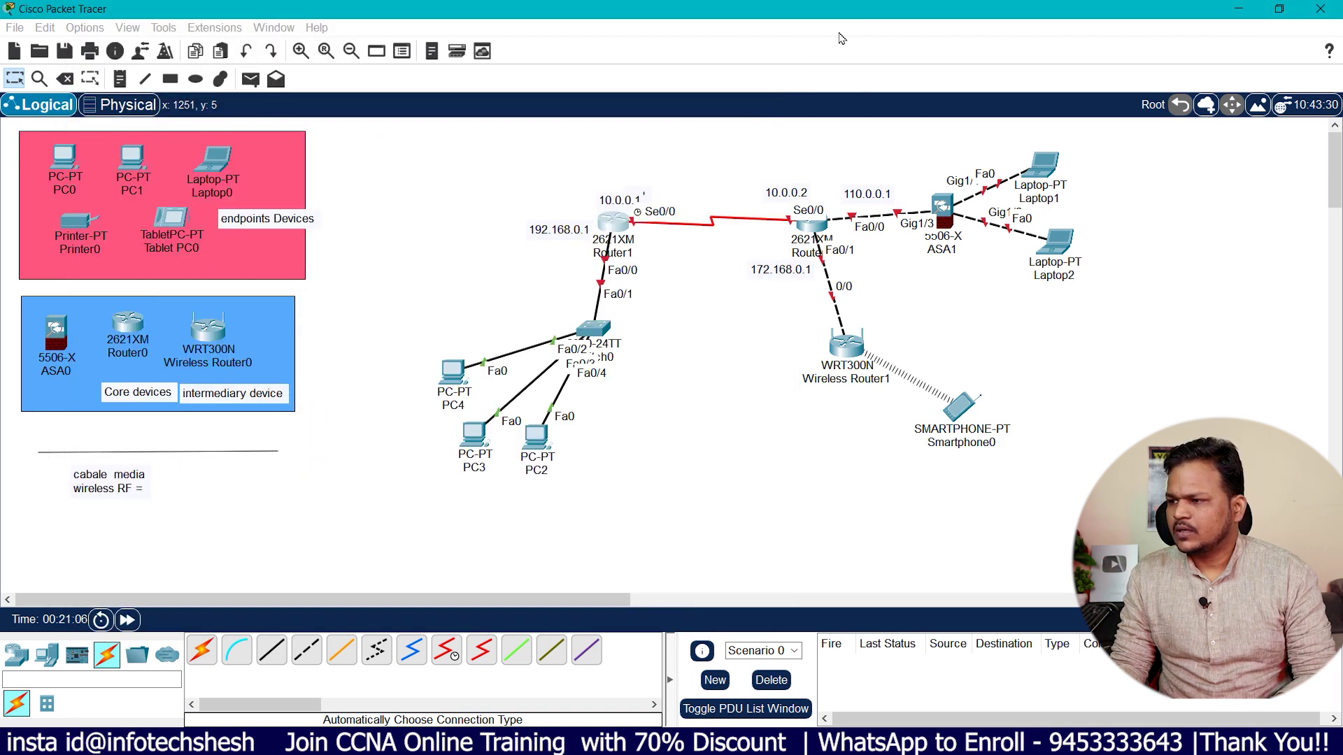
Open Router1's command line enlarged, leave configuration mode and exit back to the user-level Router> prompt
{"action": "left_click", "coordinate": [613, 222]}
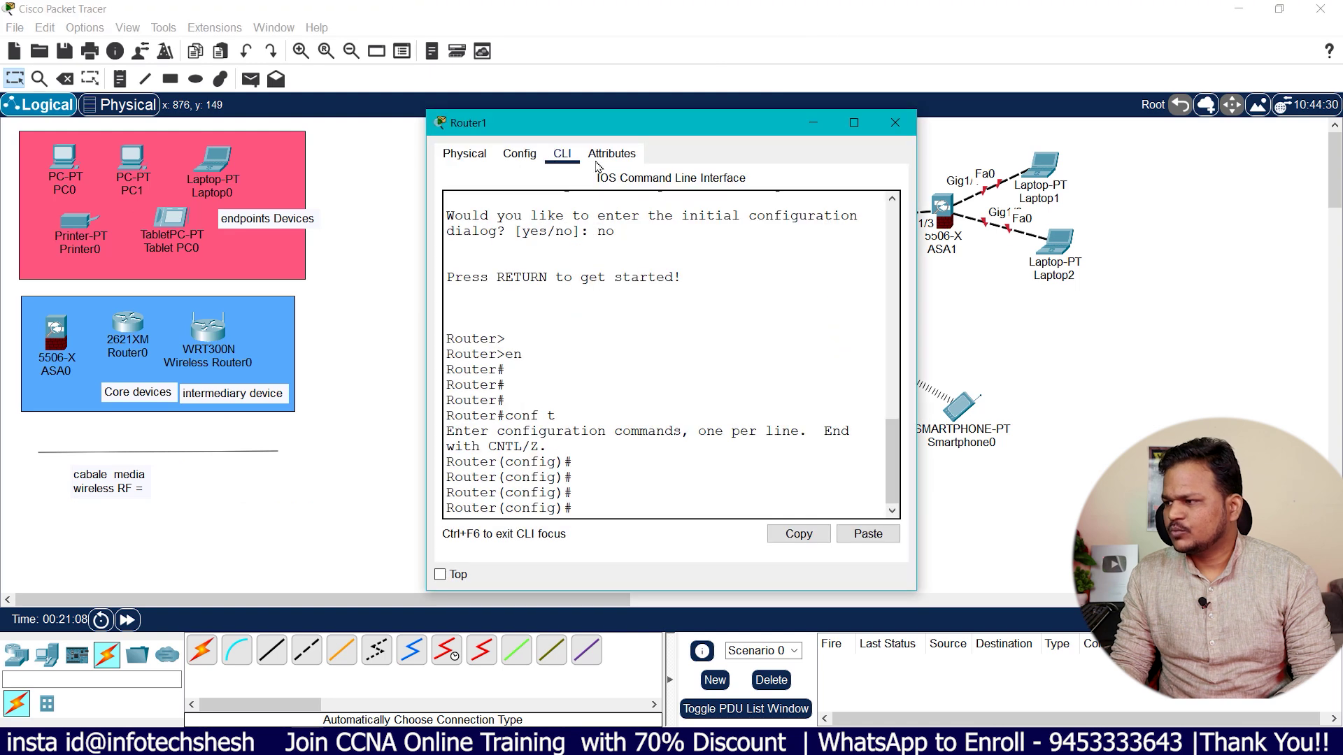
{"action": "left_click", "coordinate": [848, 125]}
{"action": "left_click", "coordinate": [79, 522]}
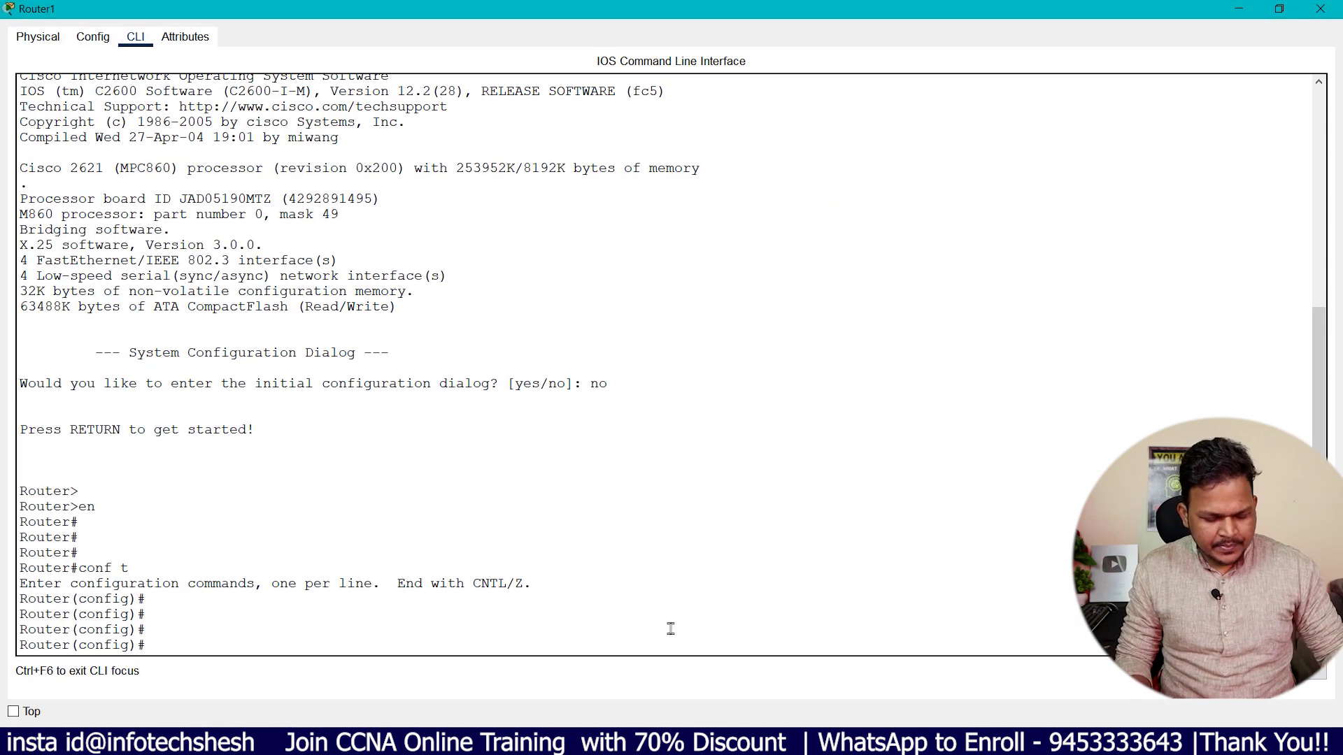
{"action": "key", "text": "ctrl+z"}
{"action": "key", "text": "Return"}
{"action": "key", "text": "Return"}
{"action": "type", "text": "exit"}
{"action": "key", "text": "Return"}
{"action": "key", "text": "Return"}
{"action": "key", "text": "Return"}
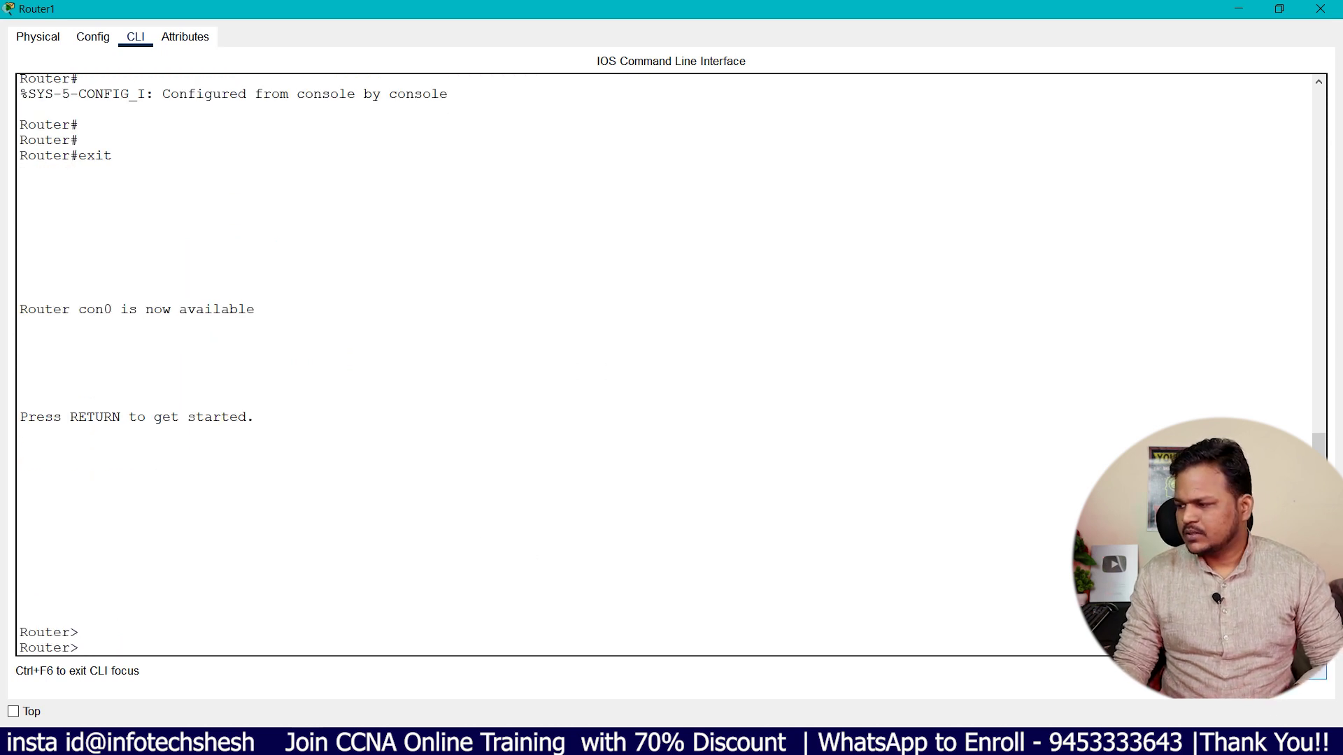
Run the copied r1 script on Router1 and close its window
{"action": "key", "text": "ctrl+v"}
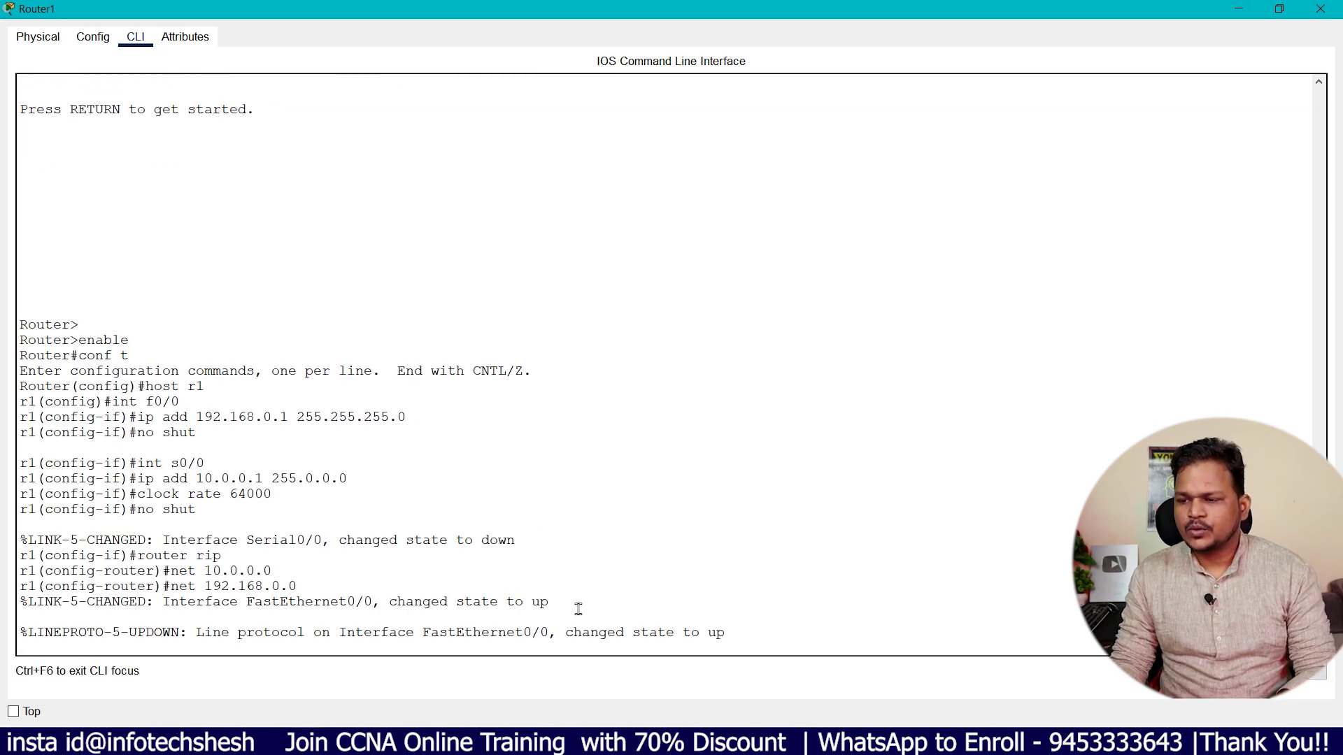
{"action": "key", "text": "Return"}
{"action": "key", "text": "Return"}
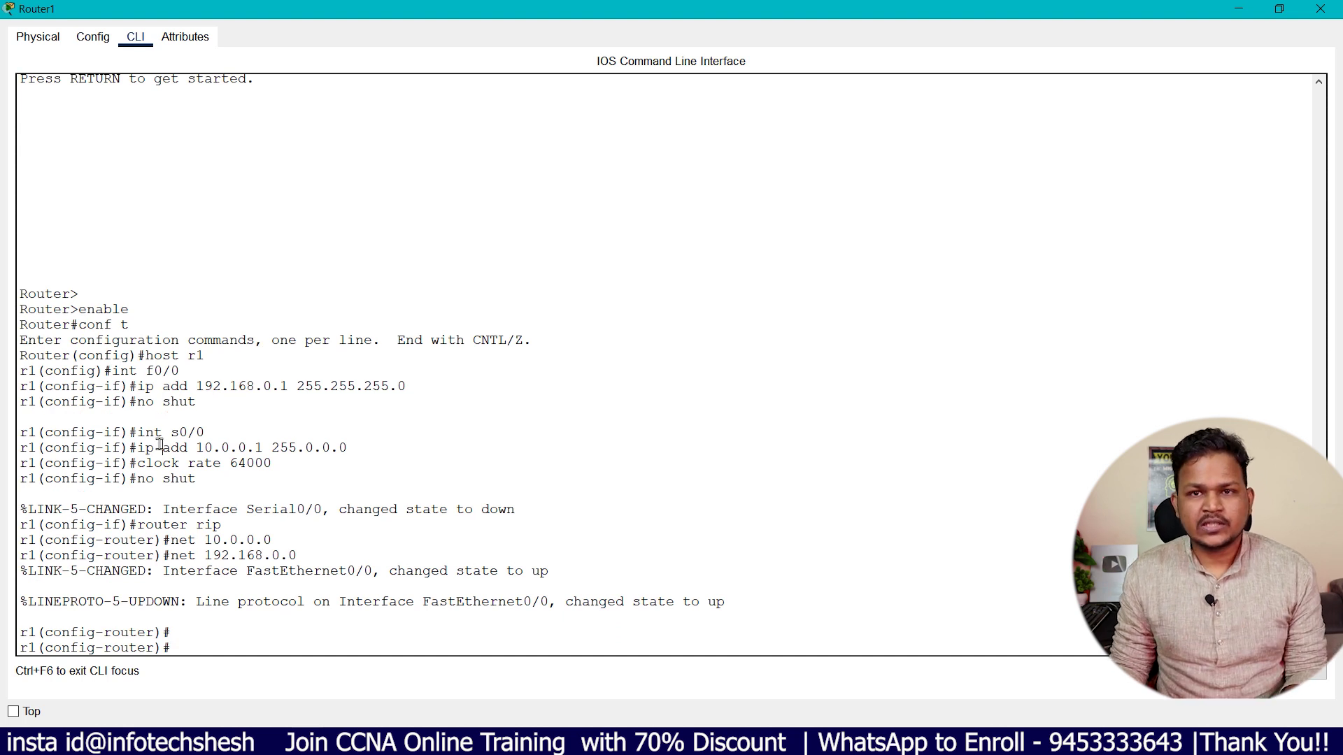
{"action": "left_click", "coordinate": [1321, 8]}
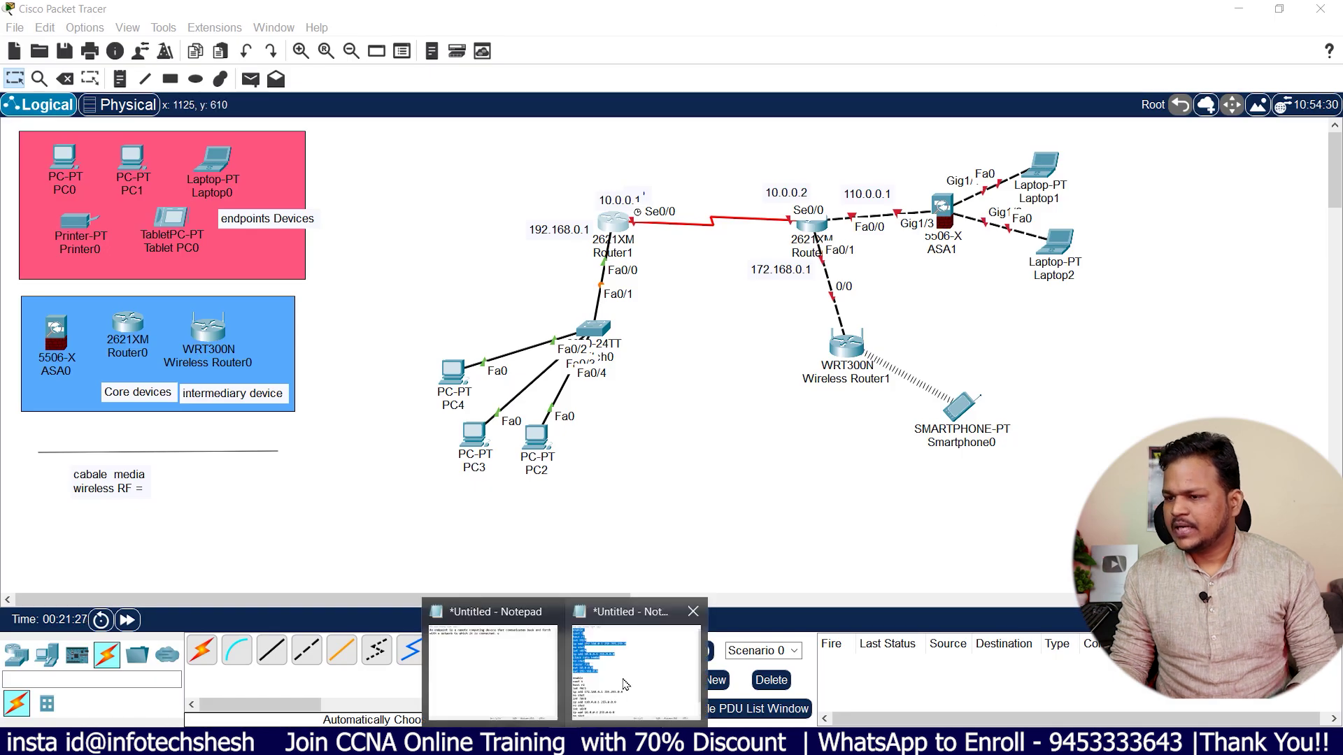
Copy the complete r2 script, from enable to net 172.168.0.0, in Notepad and return to the Packet Tracer topology
{"action": "left_click", "coordinate": [616, 682]}
{"action": "left_click_drag", "start_coordinate": [88, 338], "coordinate": [317, 563]}
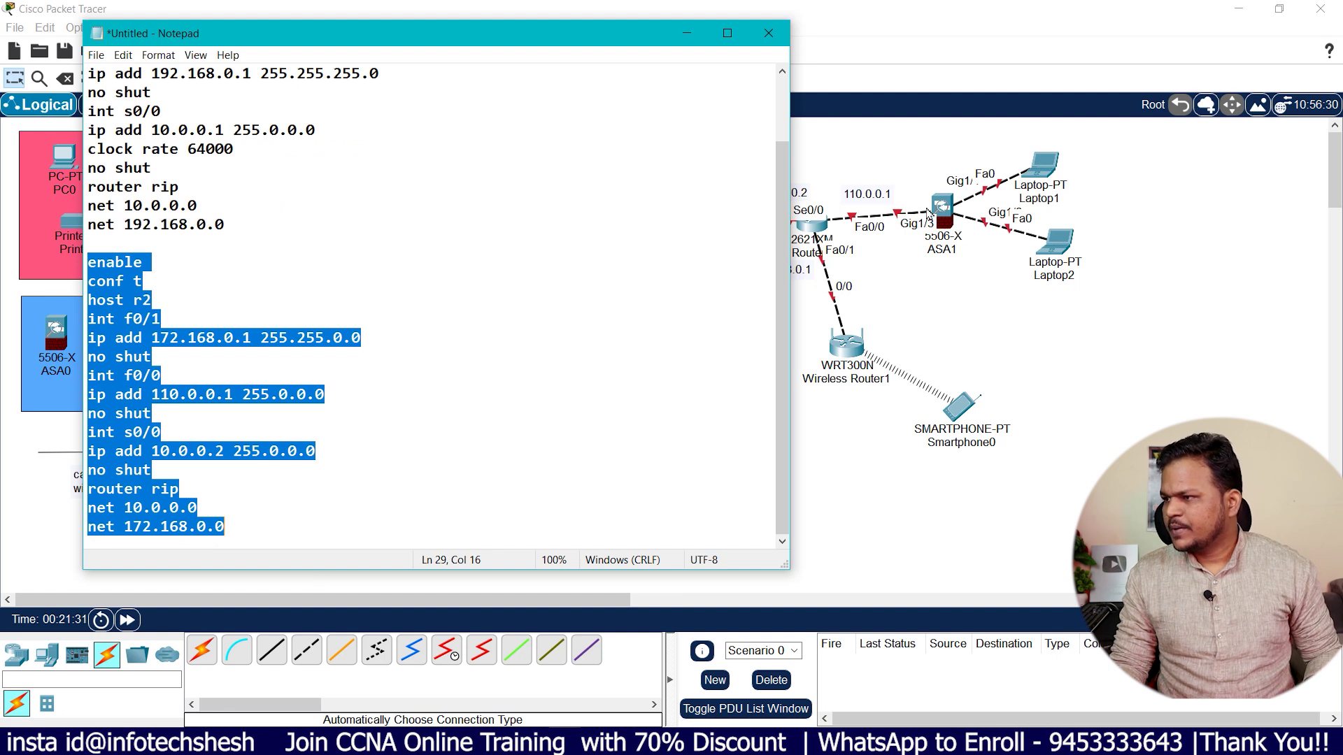
{"action": "left_click", "coordinate": [687, 32]}
Open Router2's command line, answer no to the initial configuration dialog and bring up the Router> prompt
{"action": "left_click", "coordinate": [805, 234]}
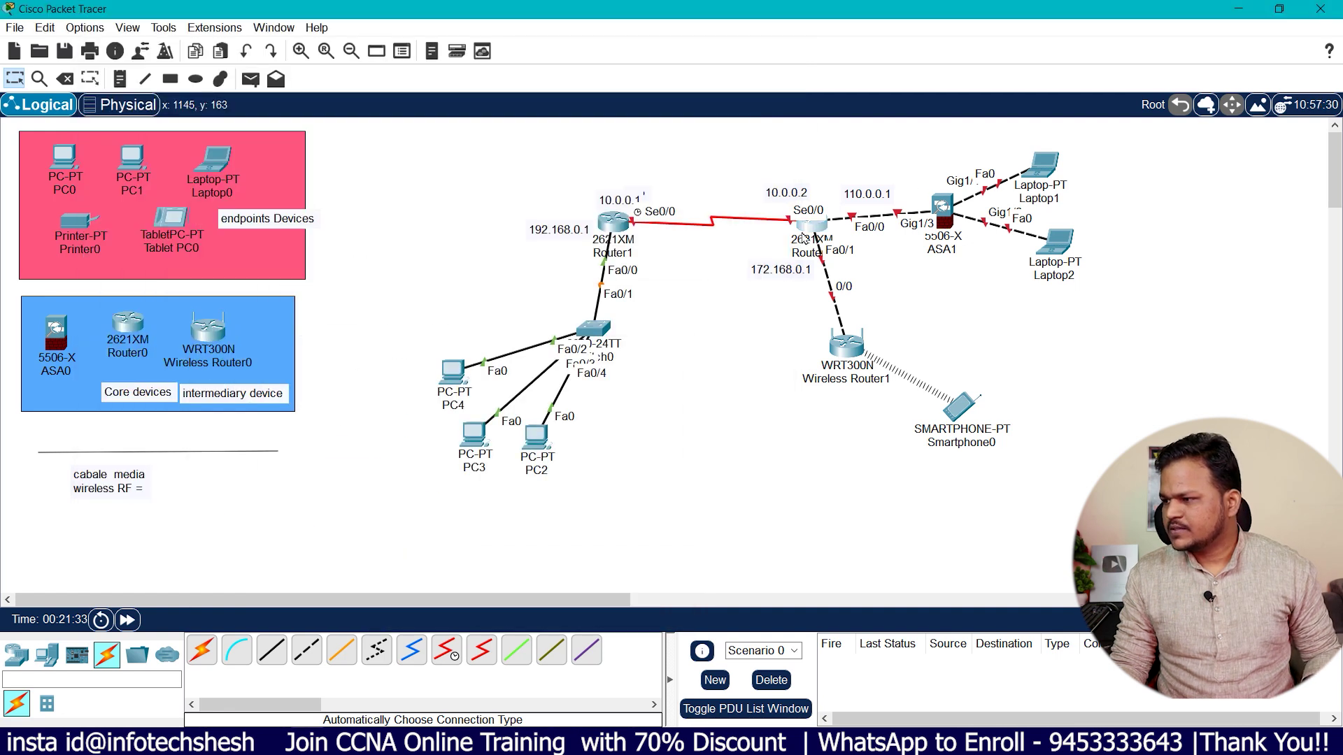
{"action": "left_click", "coordinate": [562, 154]}
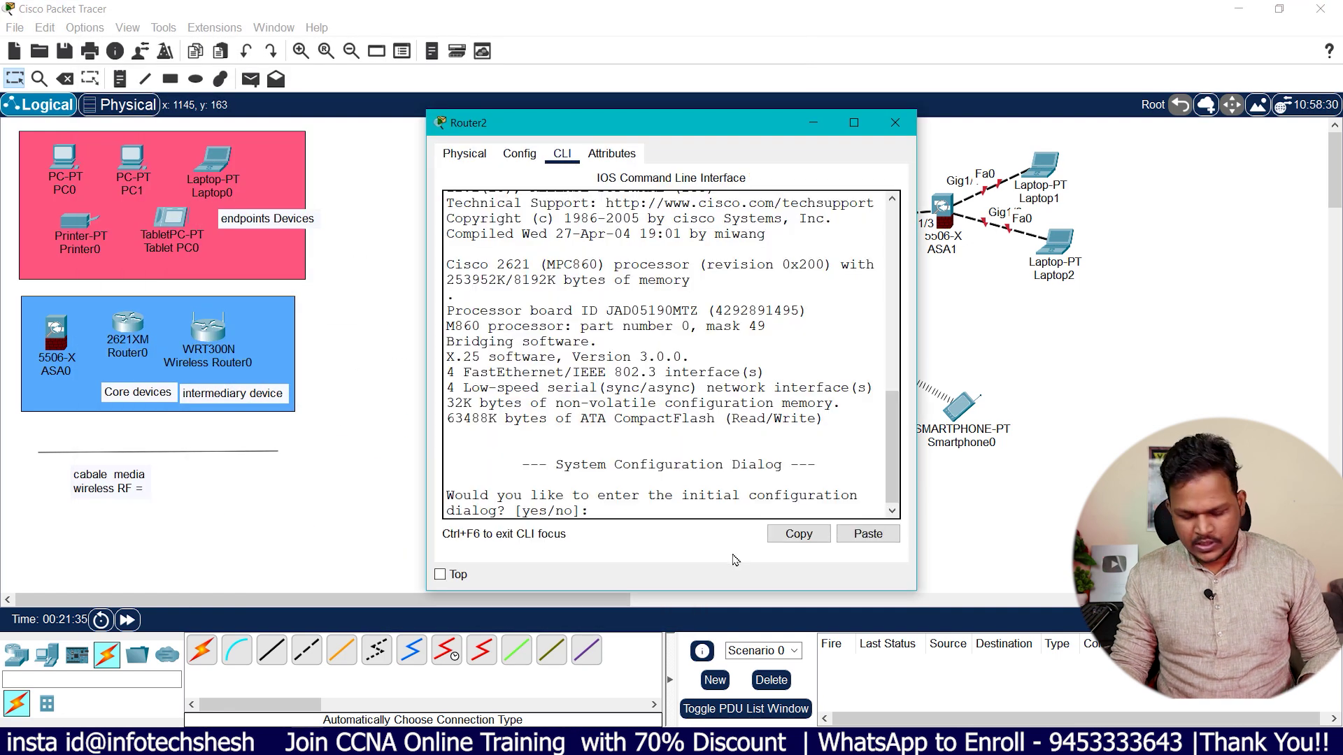
{"action": "type", "text": "no"}
{"action": "key", "text": "Return"}
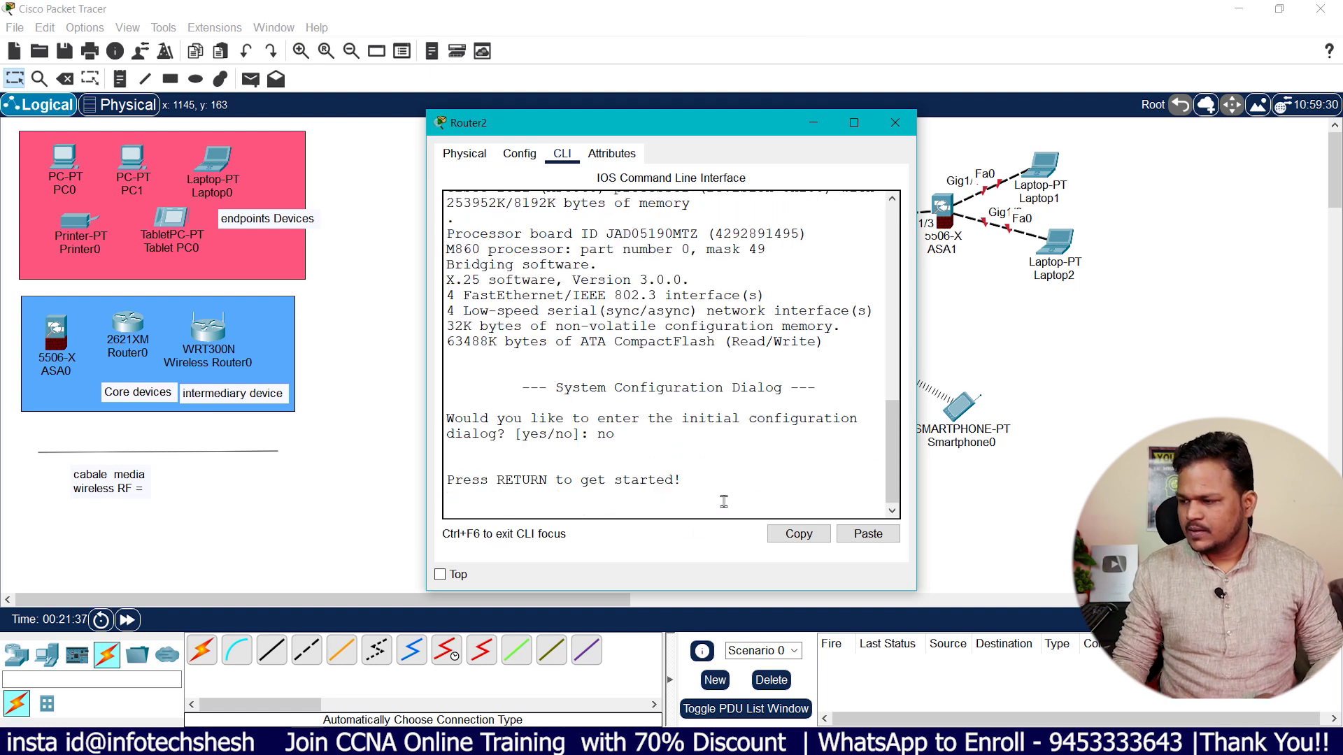
{"action": "key", "text": "Return"}
{"action": "key", "text": "Return"}
{"action": "key", "text": "Return"}
Run the copied r2 script on Router2 and close its window
{"action": "left_click", "coordinate": [866, 534]}
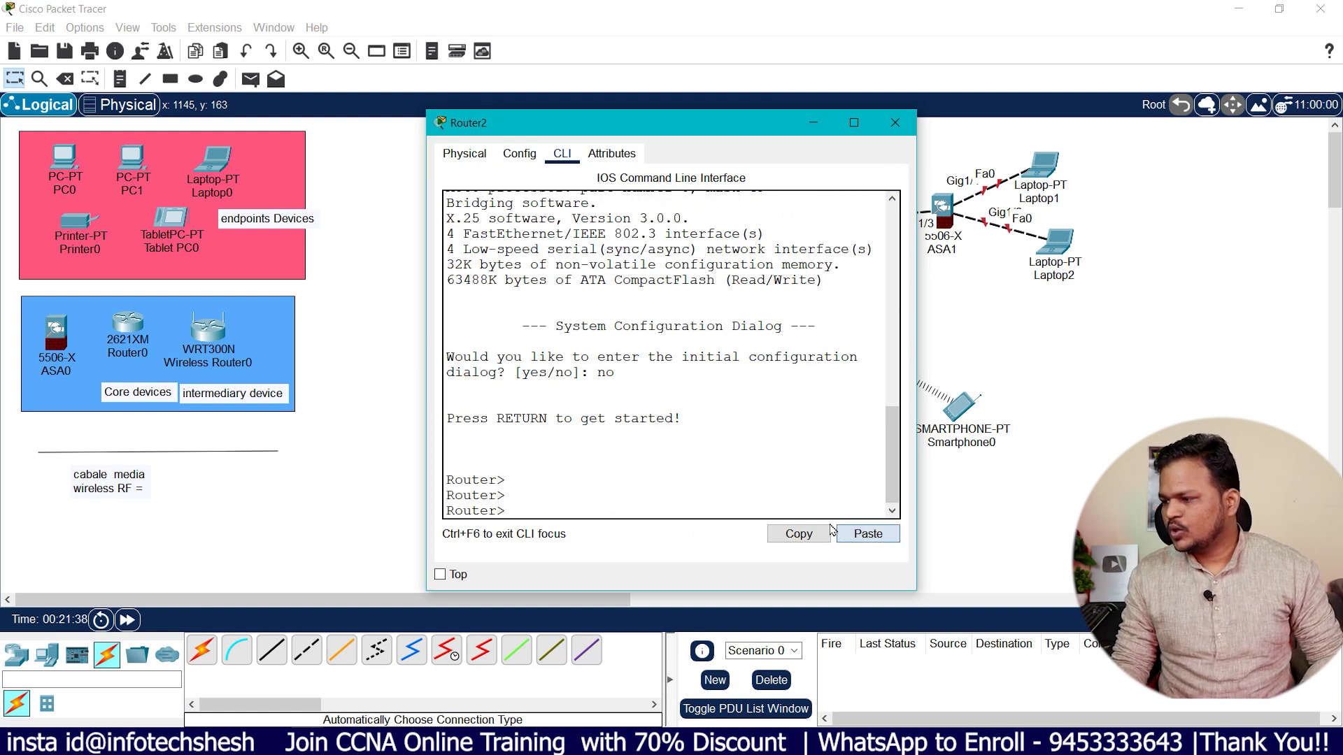
{"action": "key", "text": "Return"}
{"action": "key", "text": "Return"}
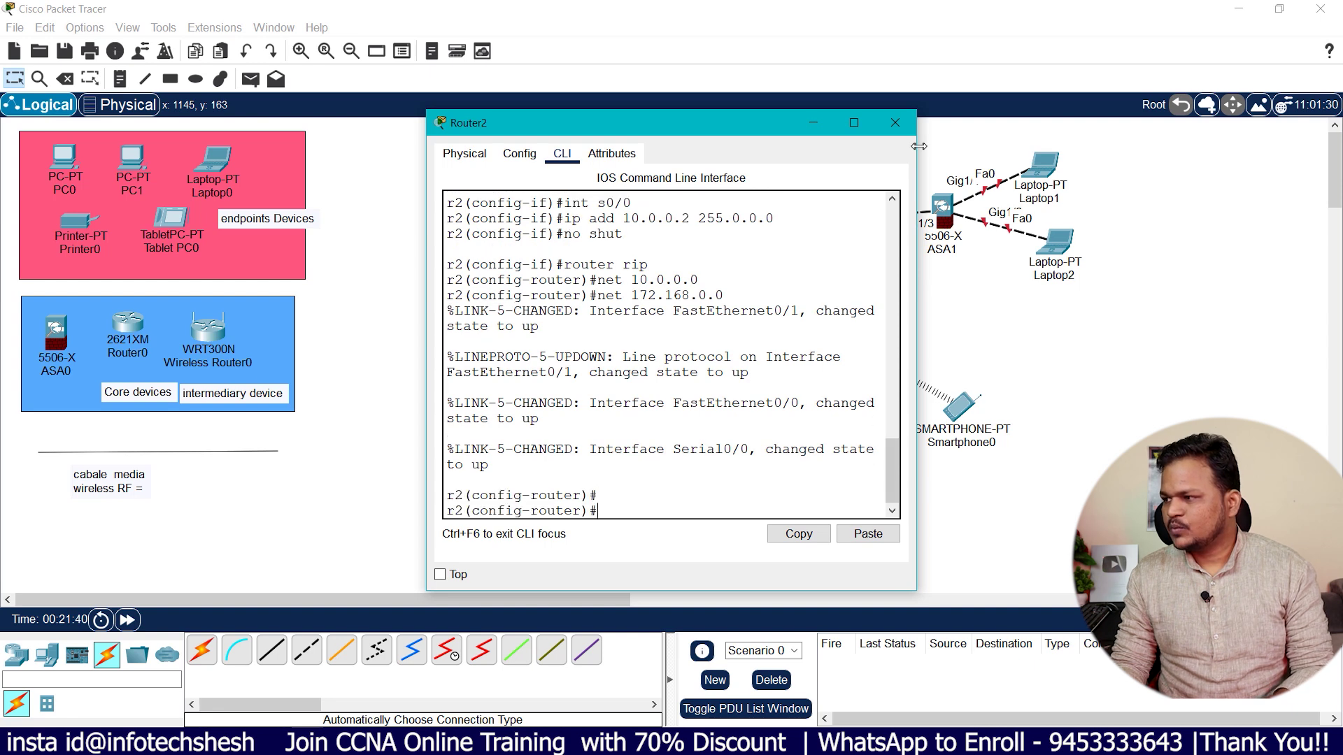
{"action": "left_click", "coordinate": [895, 123]}
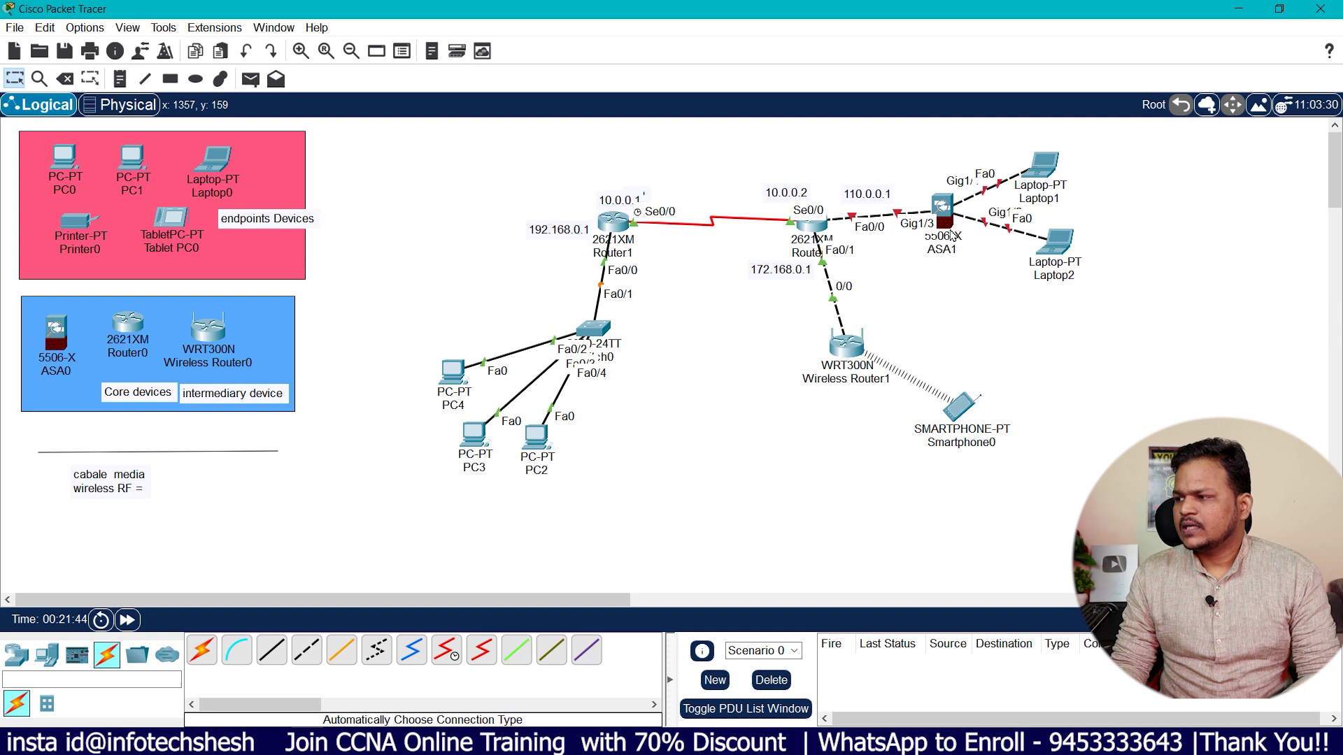
Examine ASA1's physical device view, global settings and command line, and close its window
{"action": "left_click", "coordinate": [941, 208]}
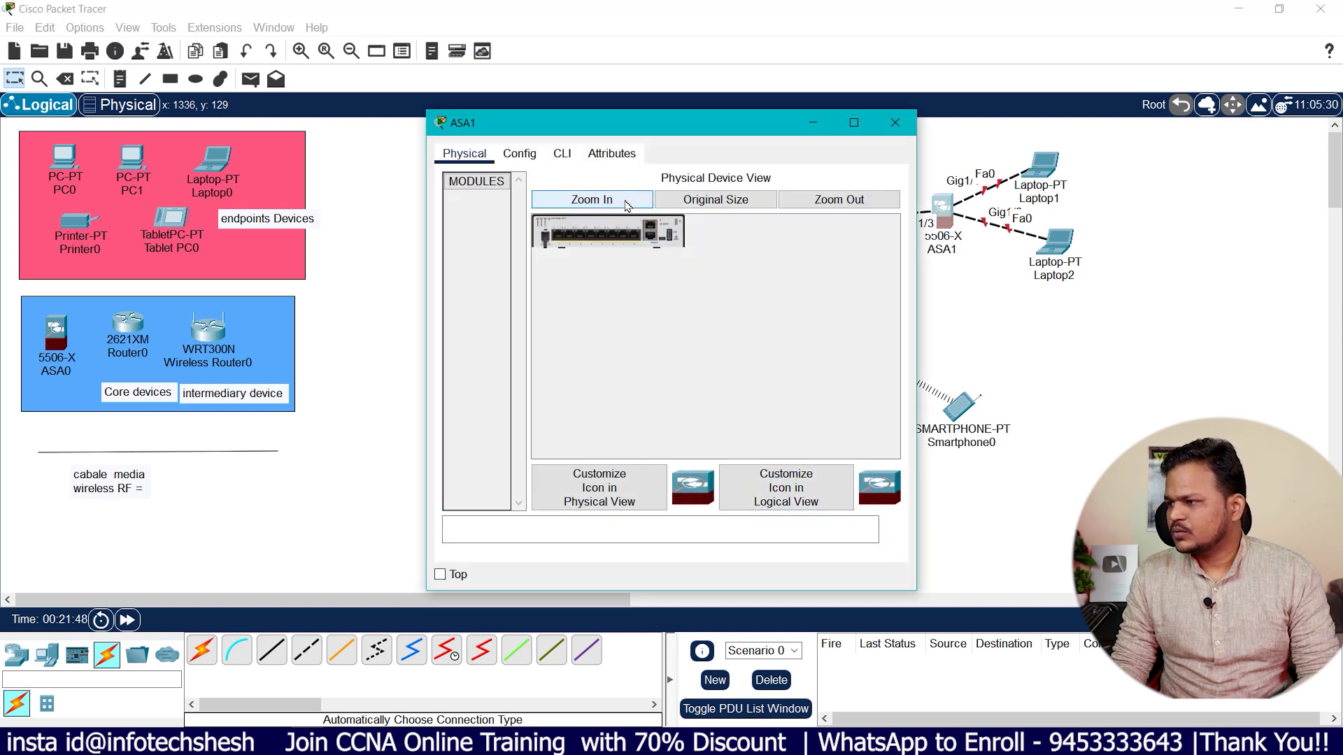
{"action": "left_click", "coordinate": [592, 199]}
{"action": "left_click", "coordinate": [853, 122]}
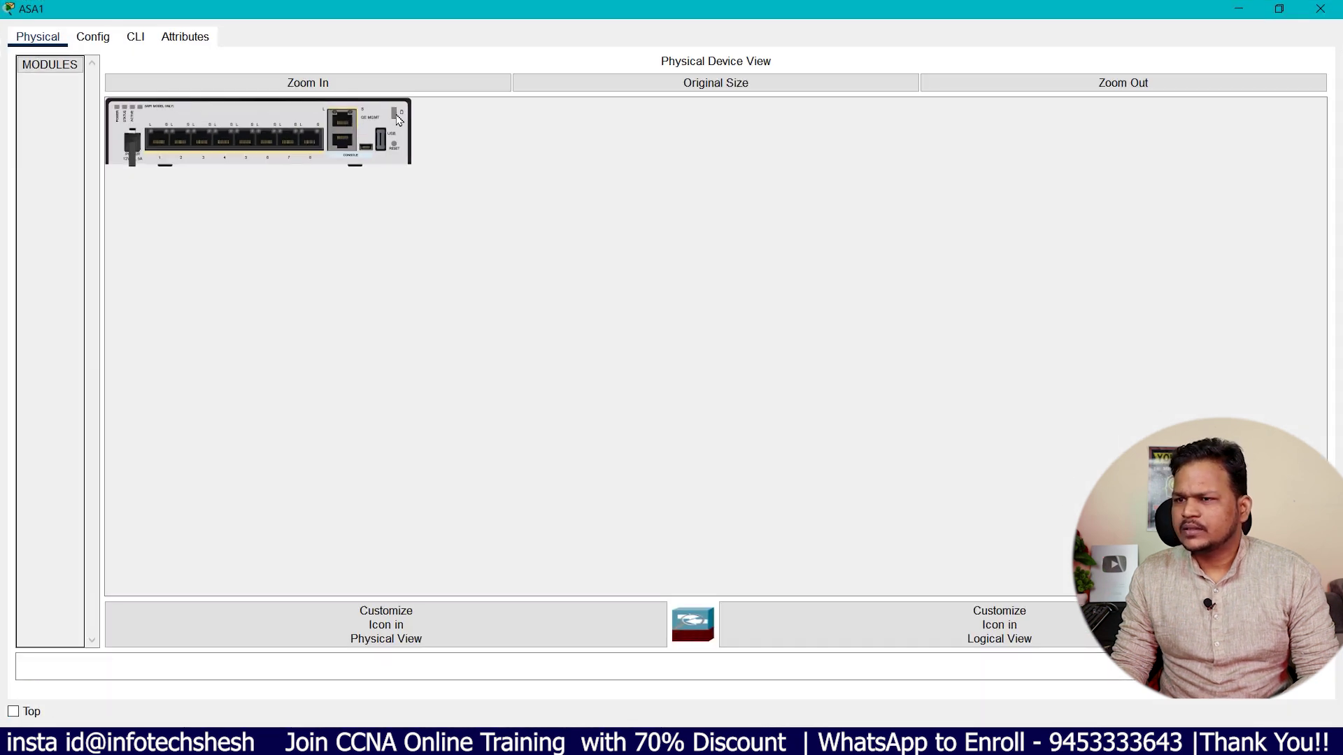
{"action": "left_click", "coordinate": [93, 36]}
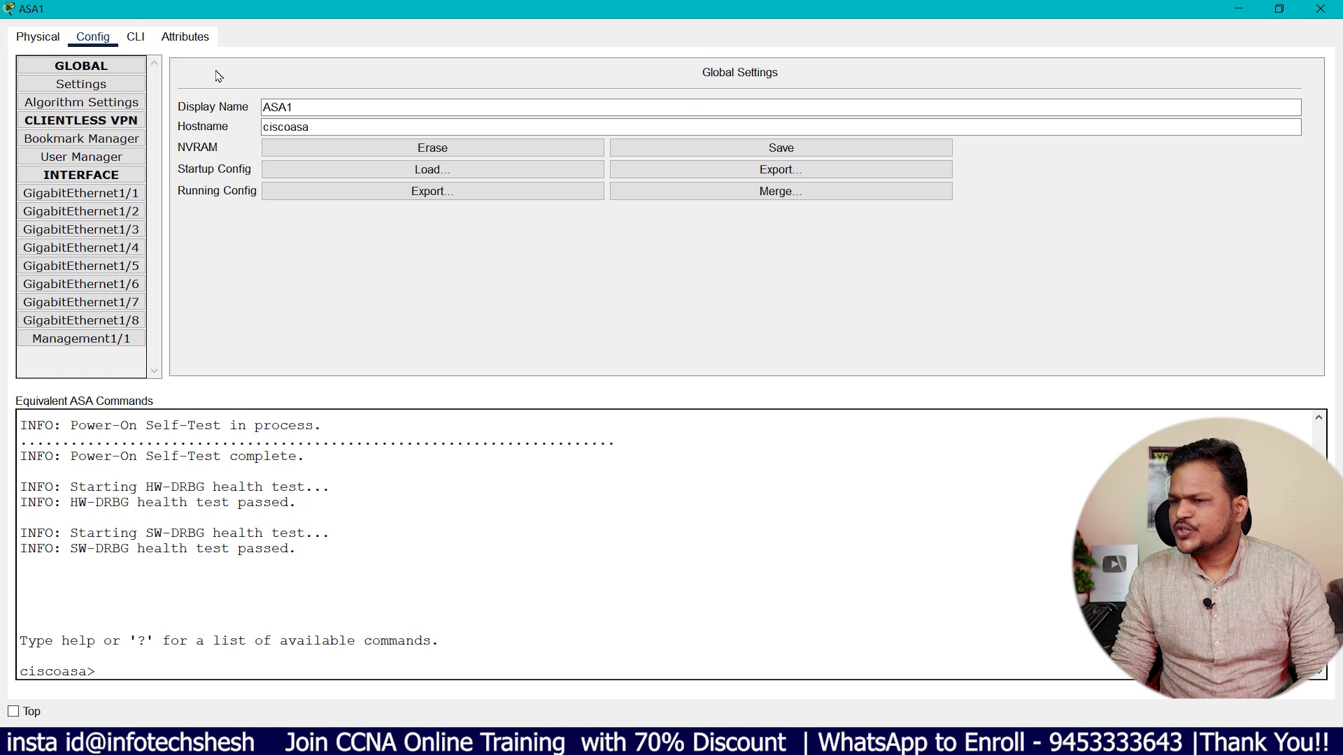
{"action": "left_click", "coordinate": [135, 36]}
{"action": "left_click", "coordinate": [38, 36]}
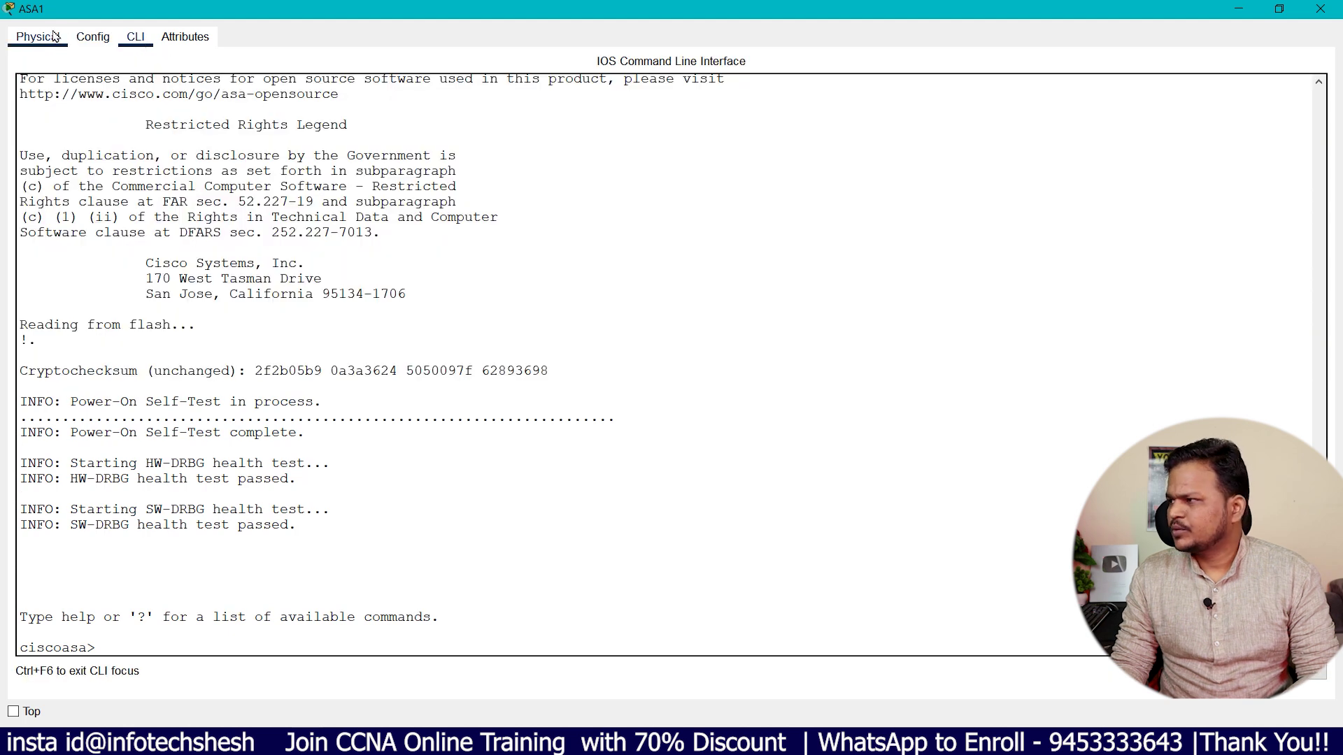
{"action": "left_click", "coordinate": [1321, 8]}
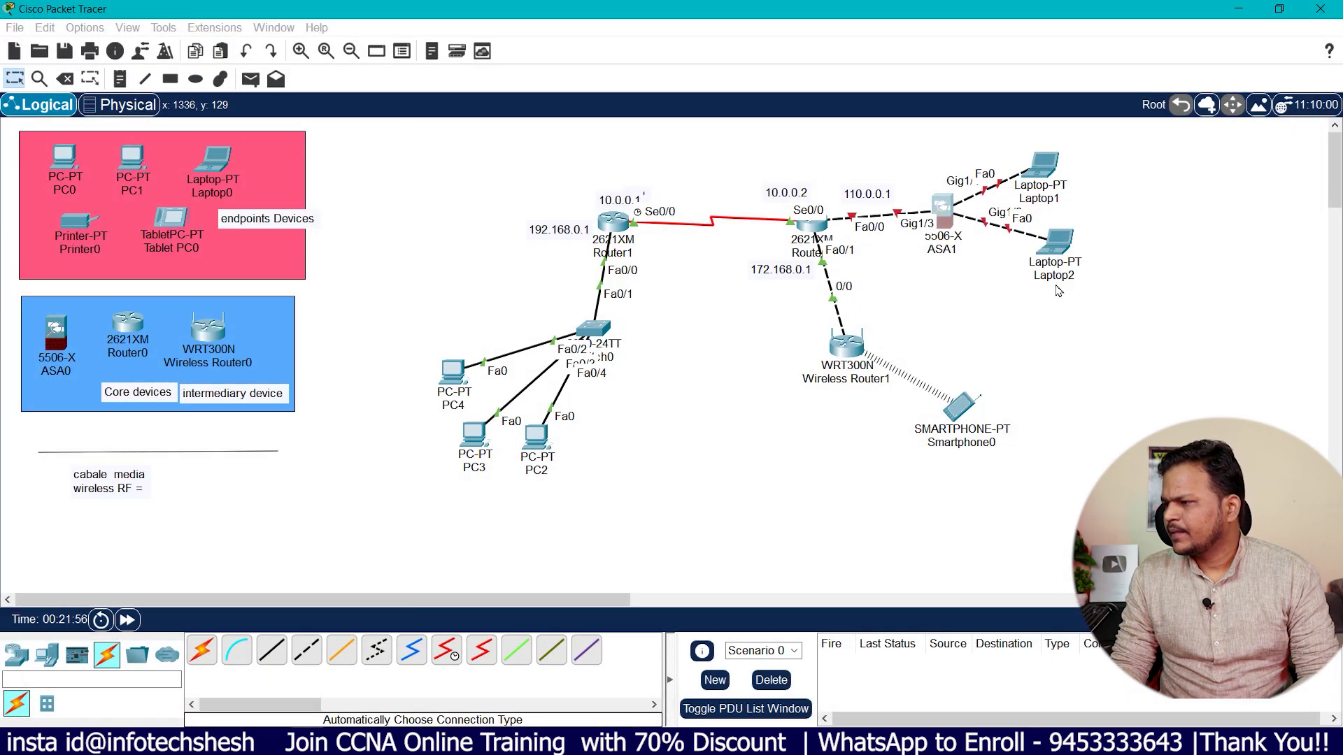
Turn on ASA1's GigabitEthernet1/3 port, which links to Router2, and close the firewall window
{"action": "left_click", "coordinate": [935, 218]}
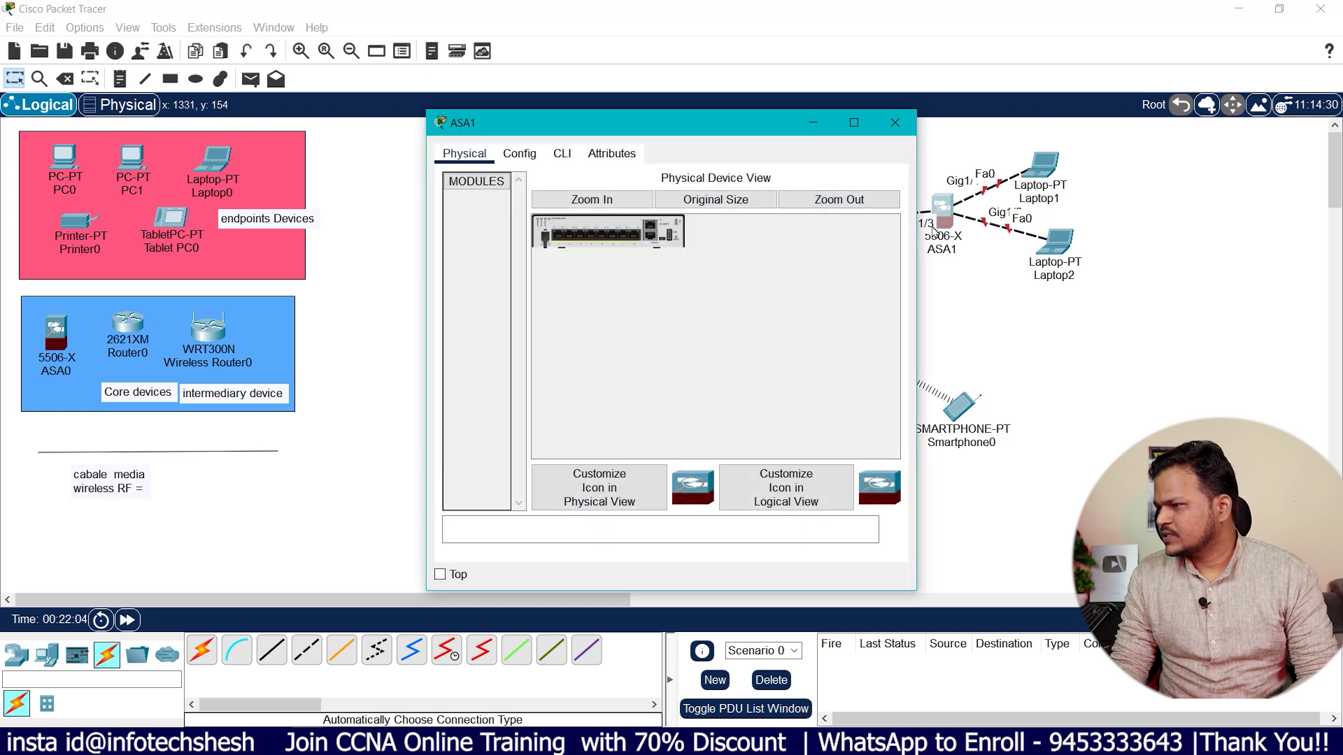
{"action": "left_click_drag", "start_coordinate": [693, 126], "coordinate": [557, 125]}
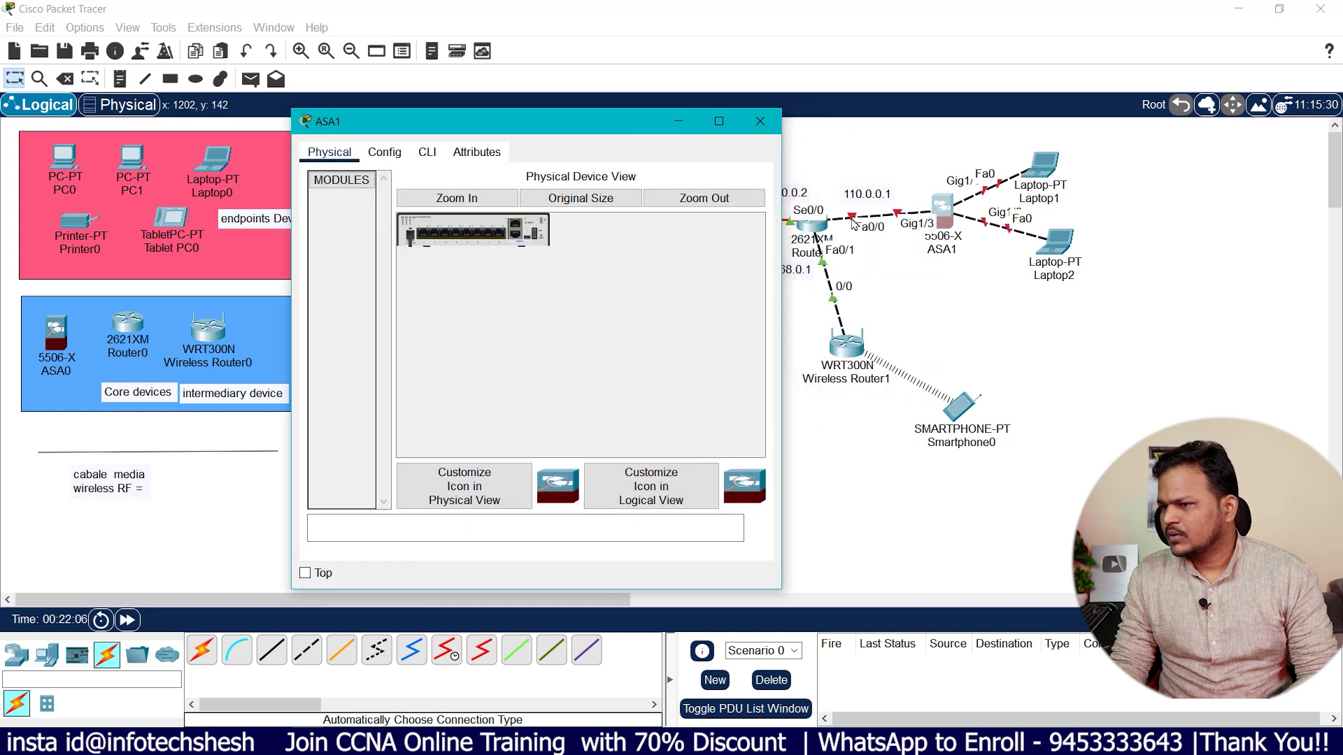
{"action": "left_click", "coordinate": [385, 153]}
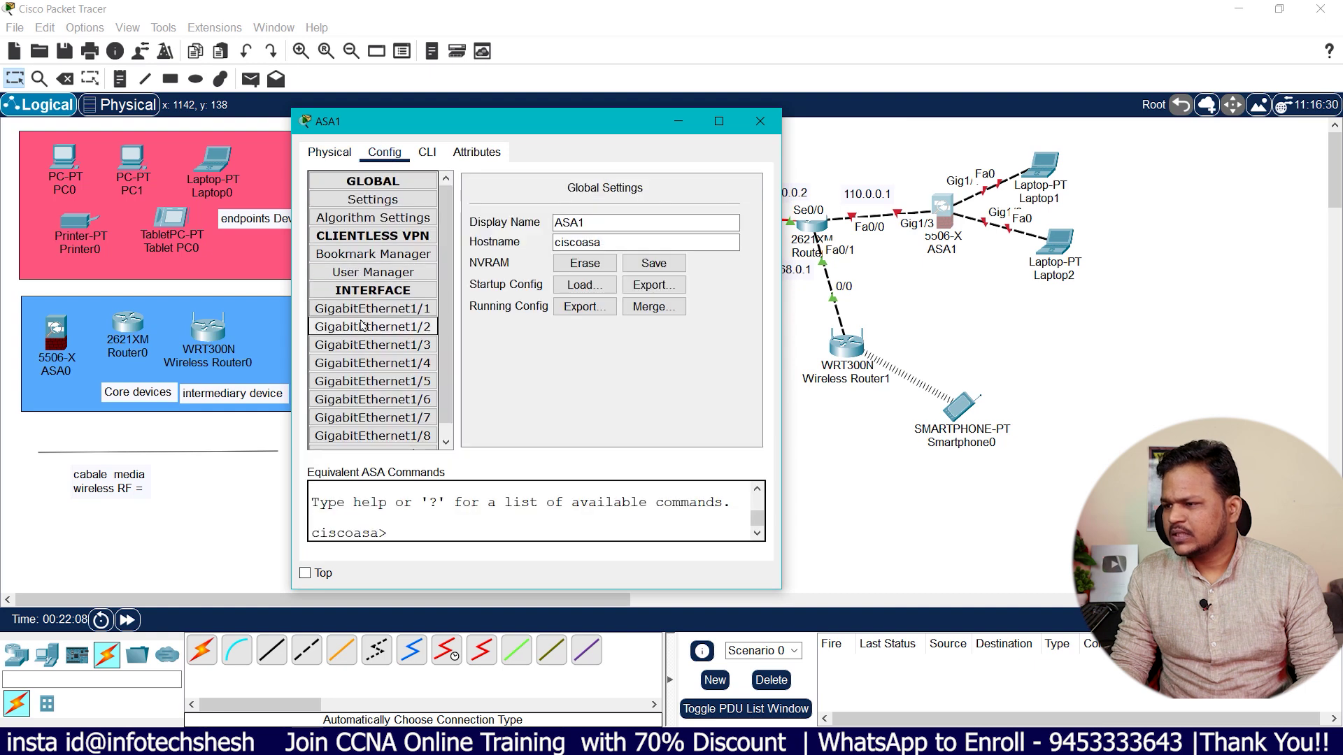
{"action": "left_click", "coordinate": [408, 346]}
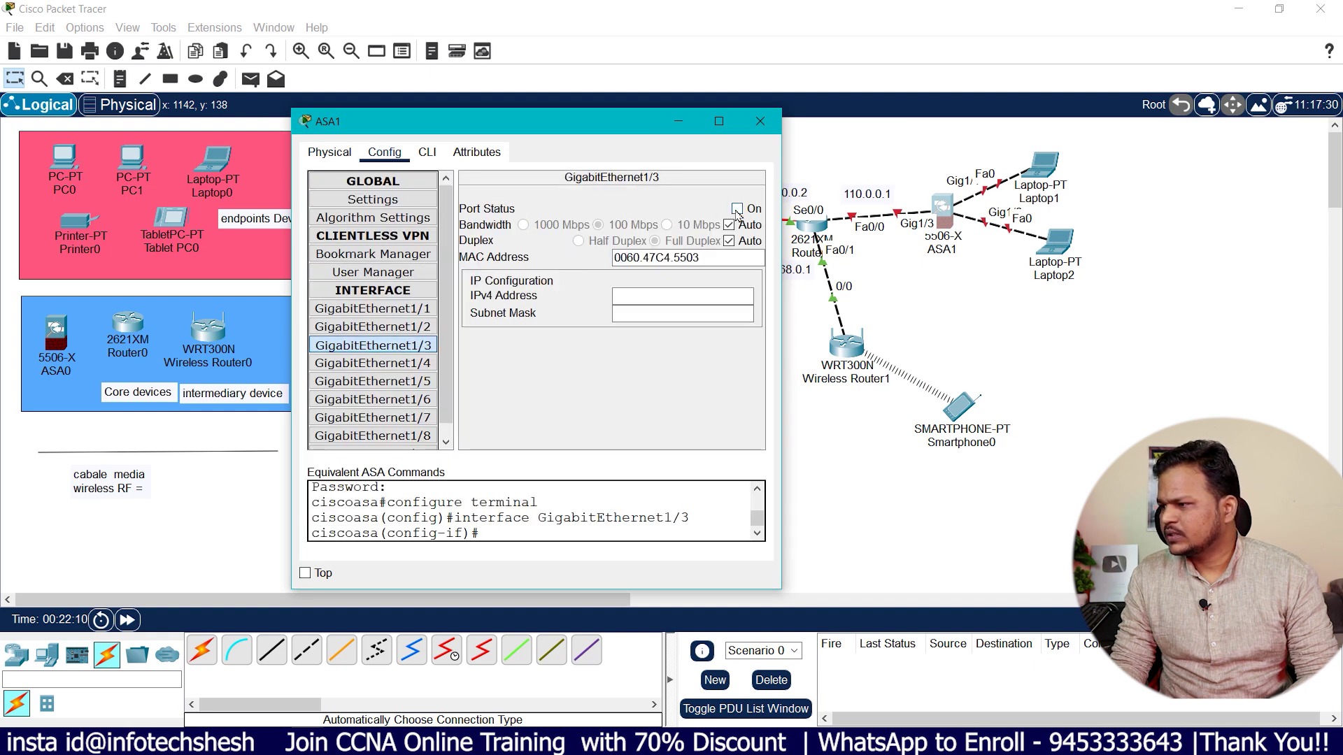
{"action": "left_click", "coordinate": [737, 208]}
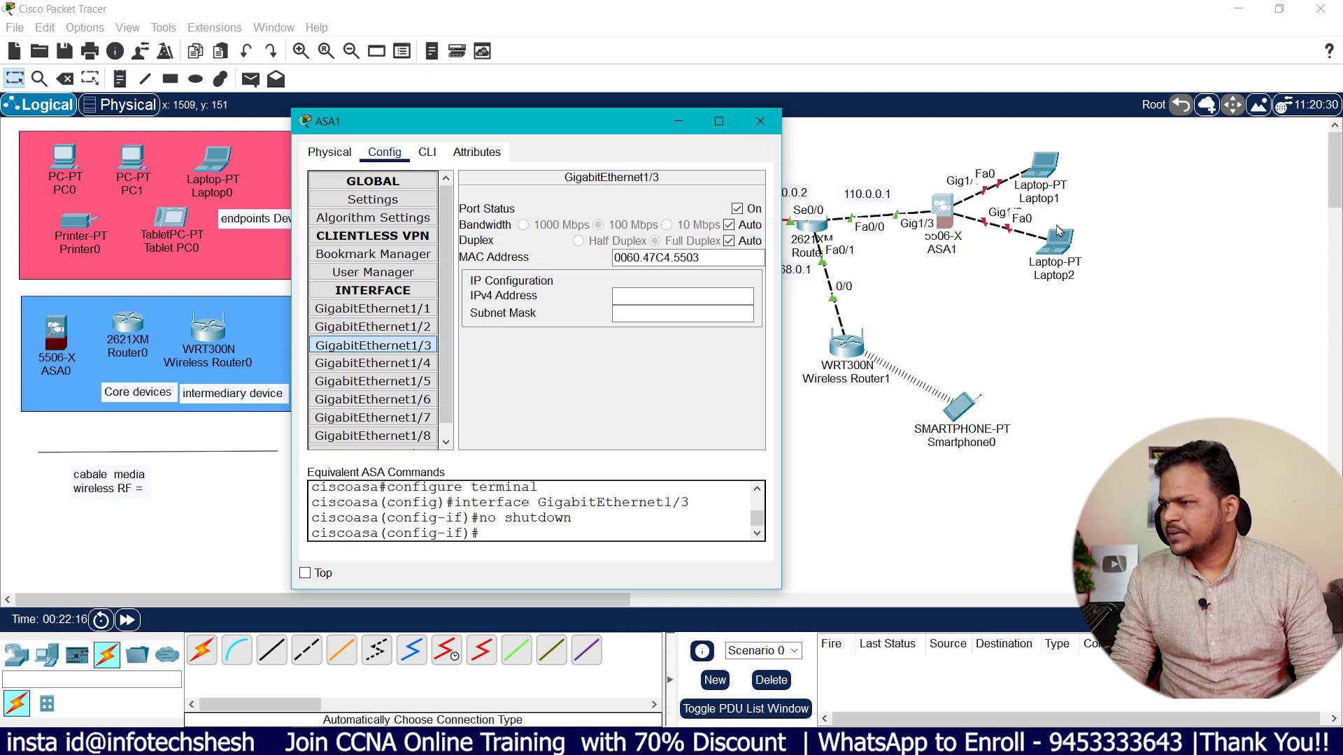
{"action": "left_click_drag", "start_coordinate": [699, 121], "coordinate": [704, 92]}
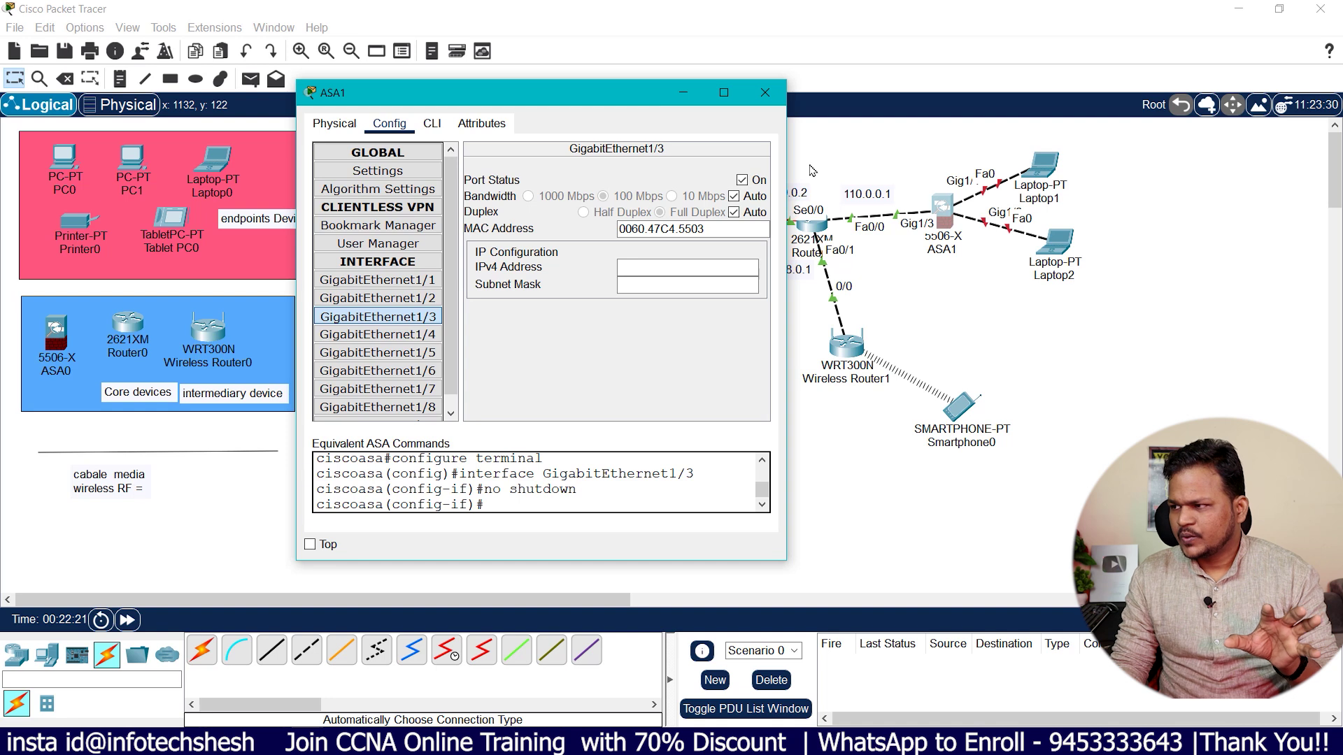
{"action": "left_click", "coordinate": [765, 93]}
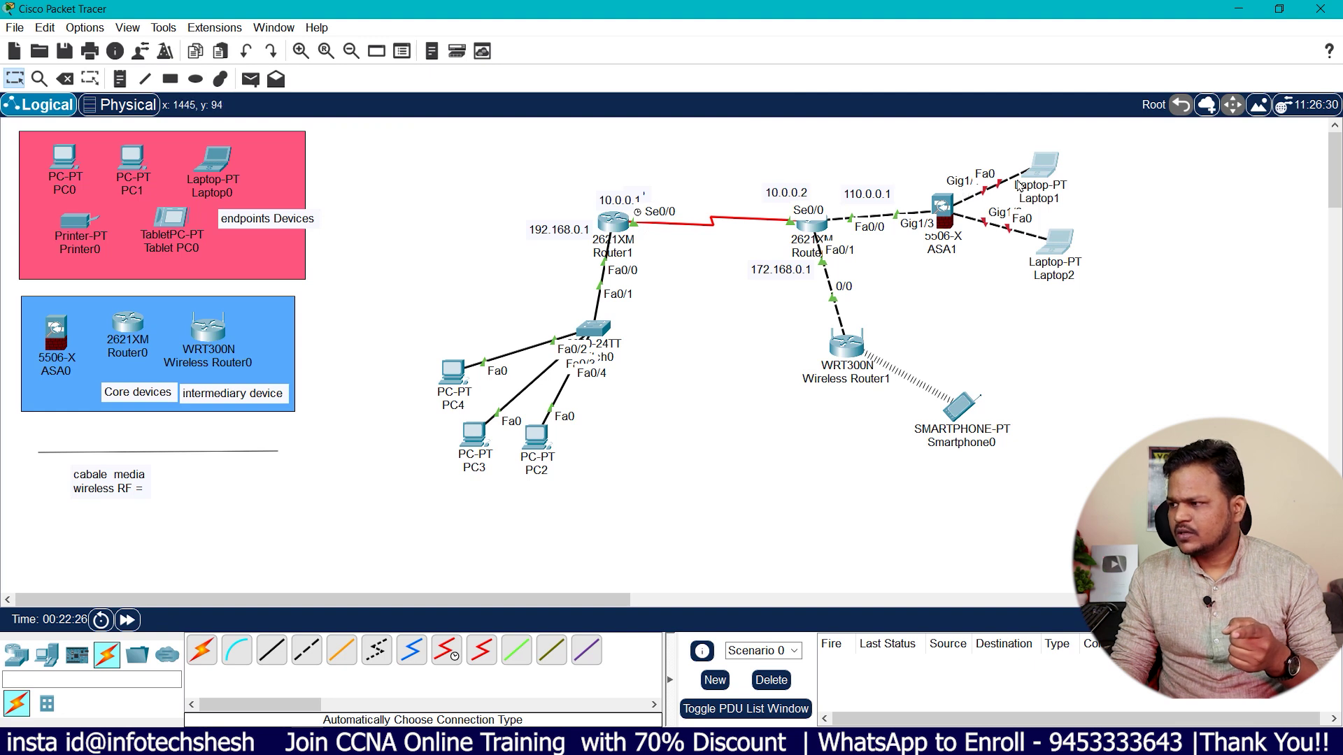
Move Laptop1 and Laptop2 farther from ASA1, and turn on the firewall's GigabitEthernet1/1 and GigabitEthernet1/2 ports
{"action": "left_click_drag", "start_coordinate": [1038, 171], "coordinate": [1114, 164]}
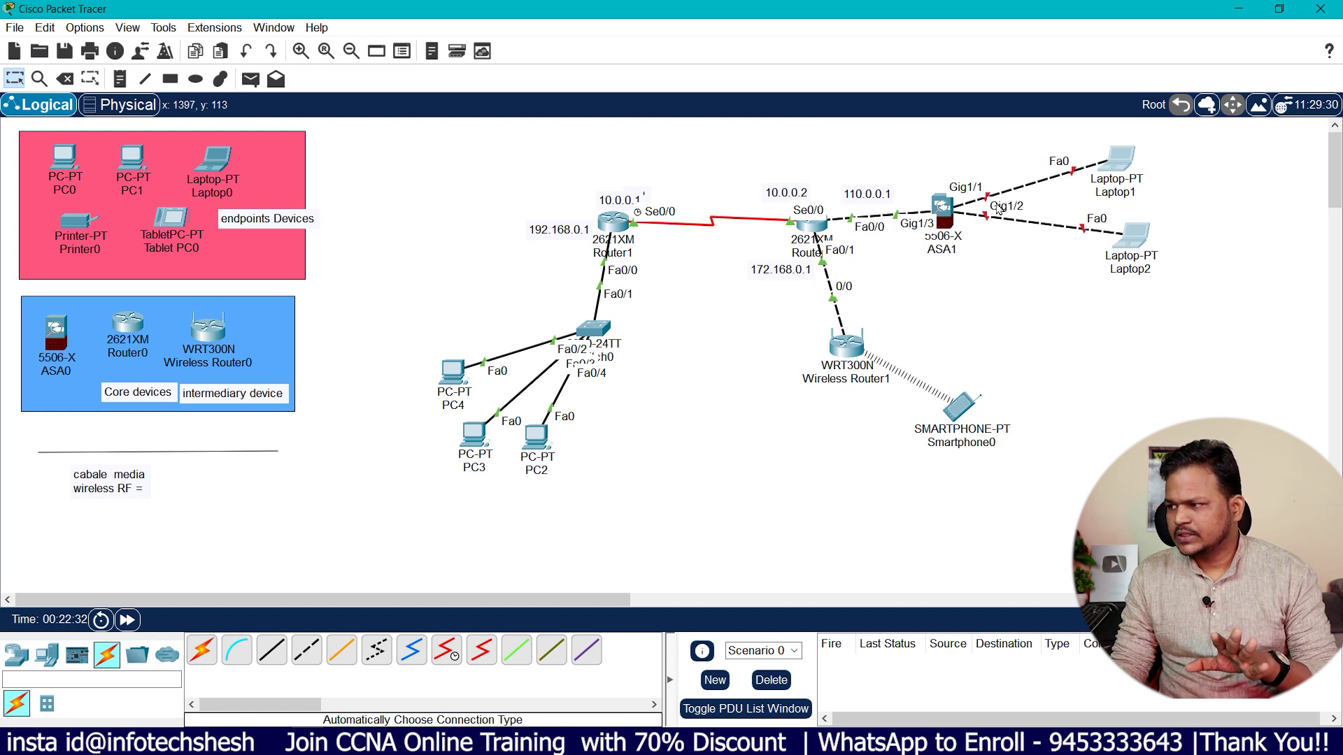
{"action": "left_click", "coordinate": [943, 213]}
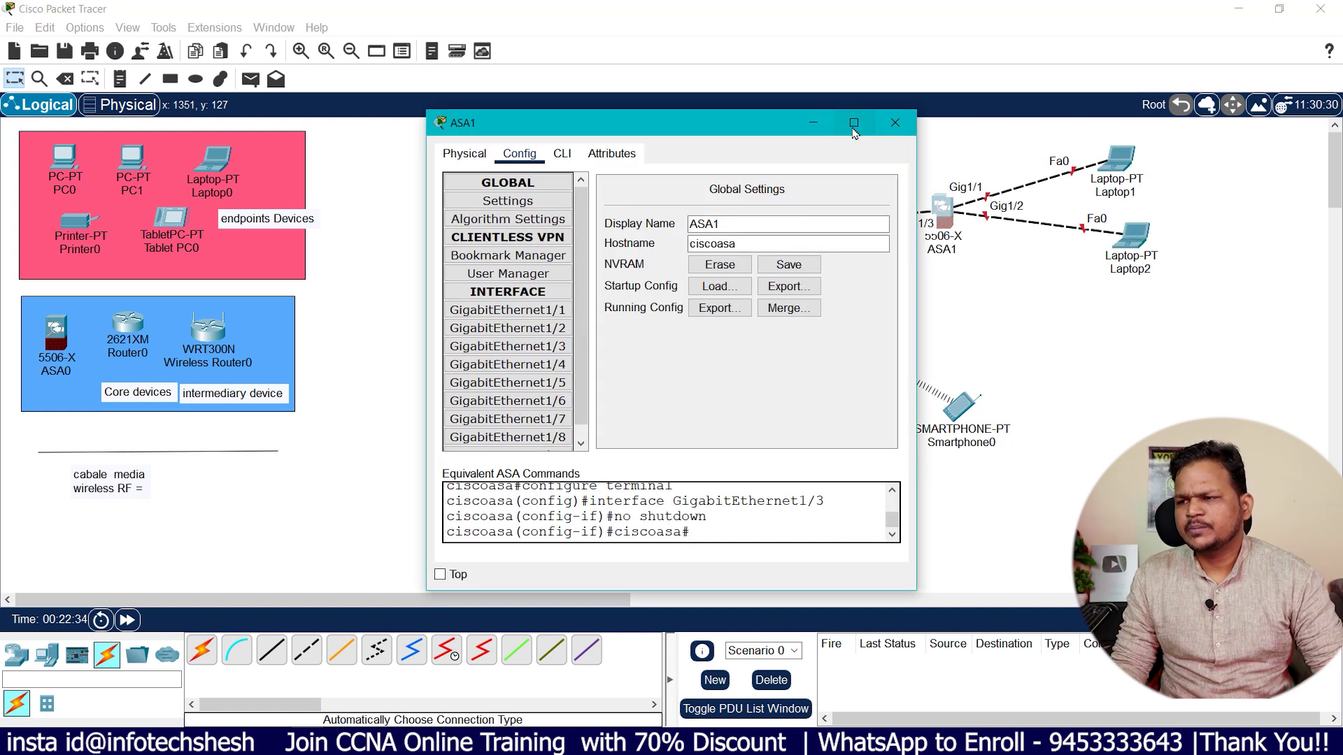
{"action": "left_click", "coordinate": [846, 131]}
{"action": "left_click", "coordinate": [108, 198]}
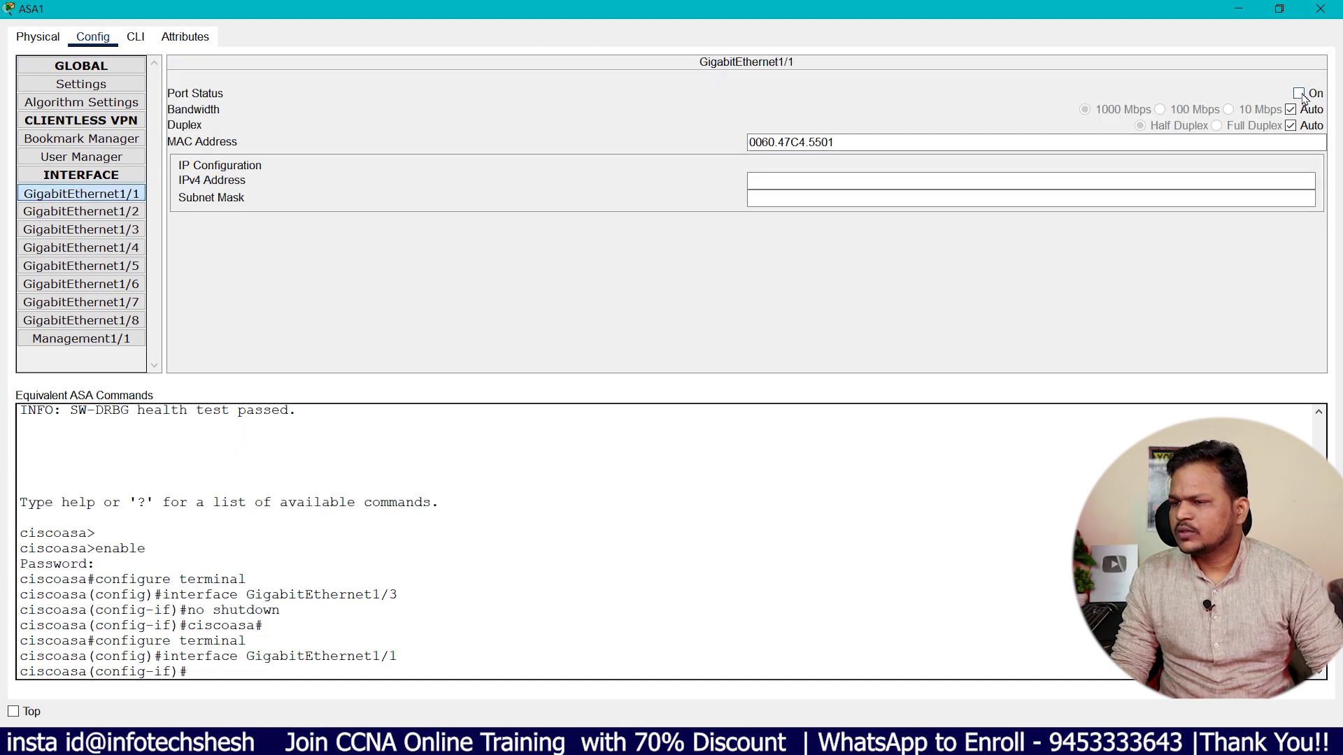
{"action": "left_click", "coordinate": [1299, 93]}
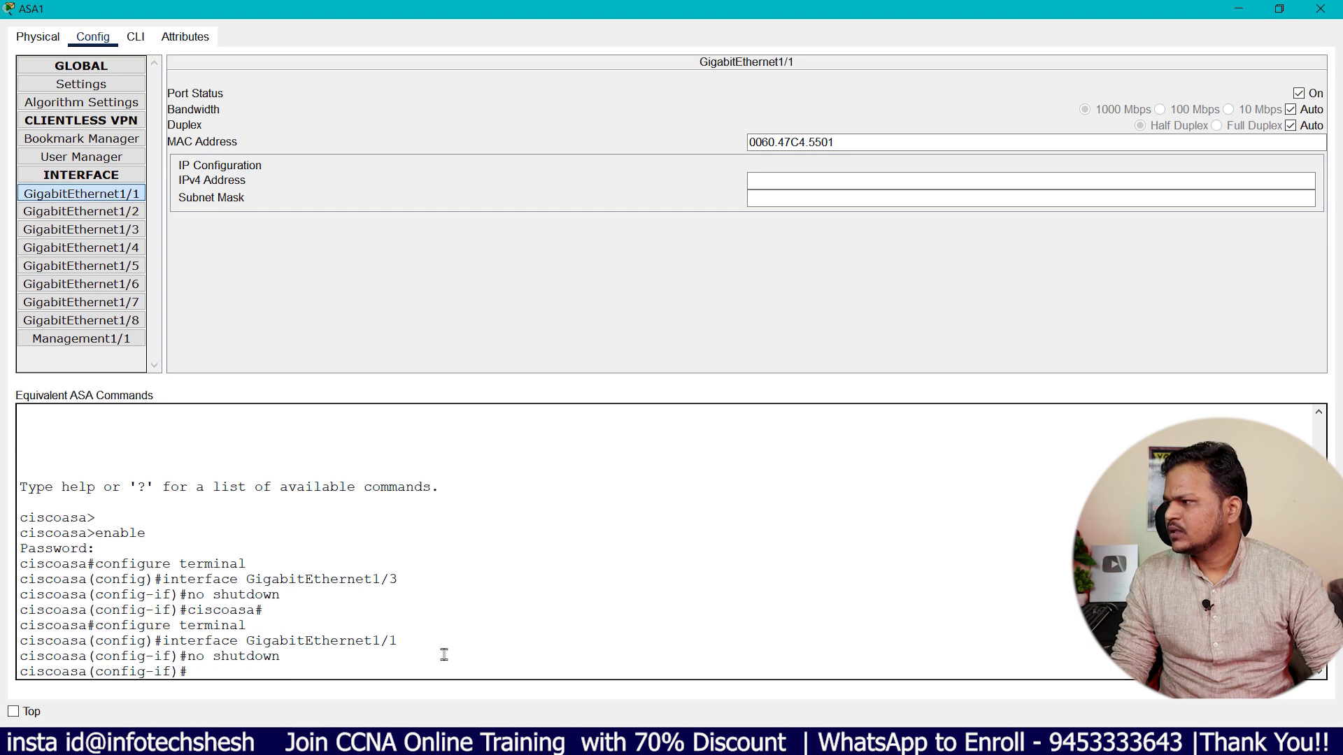
{"action": "left_click", "coordinate": [112, 212]}
{"action": "left_click", "coordinate": [1299, 94]}
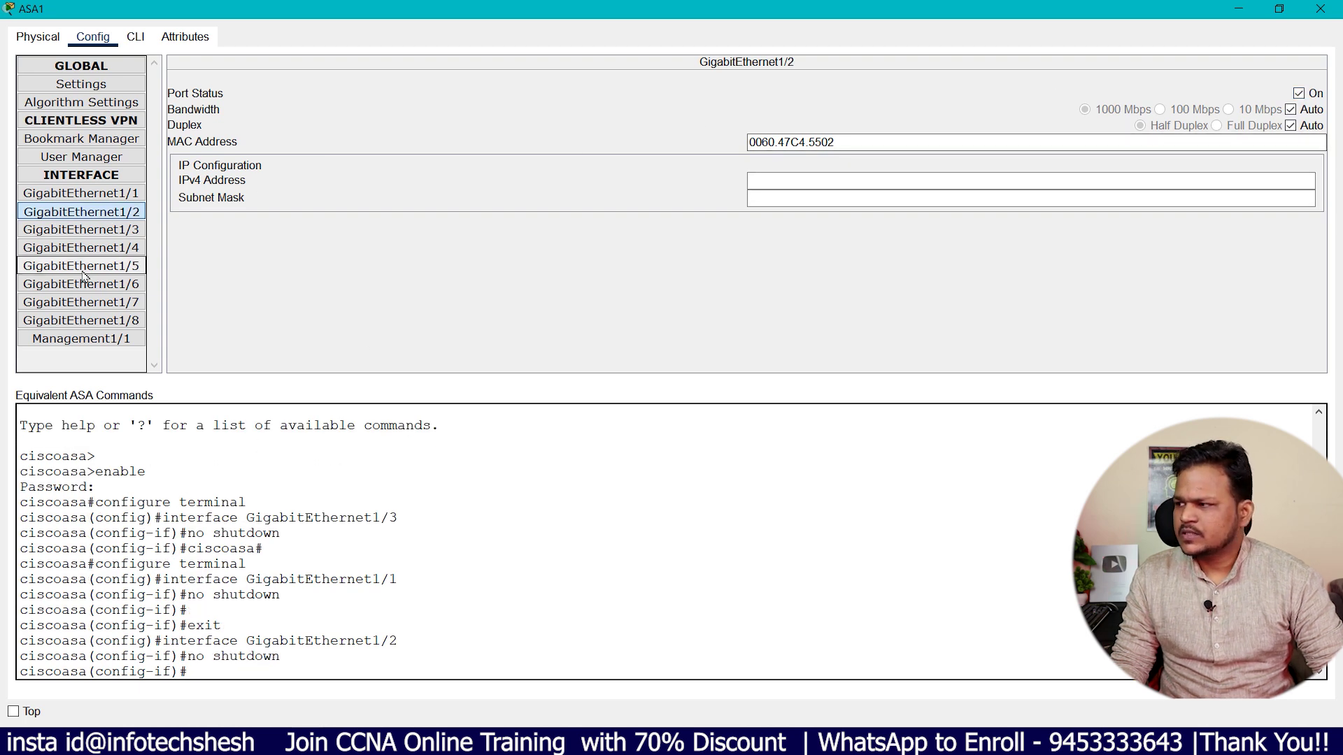
{"action": "left_click", "coordinate": [129, 233]}
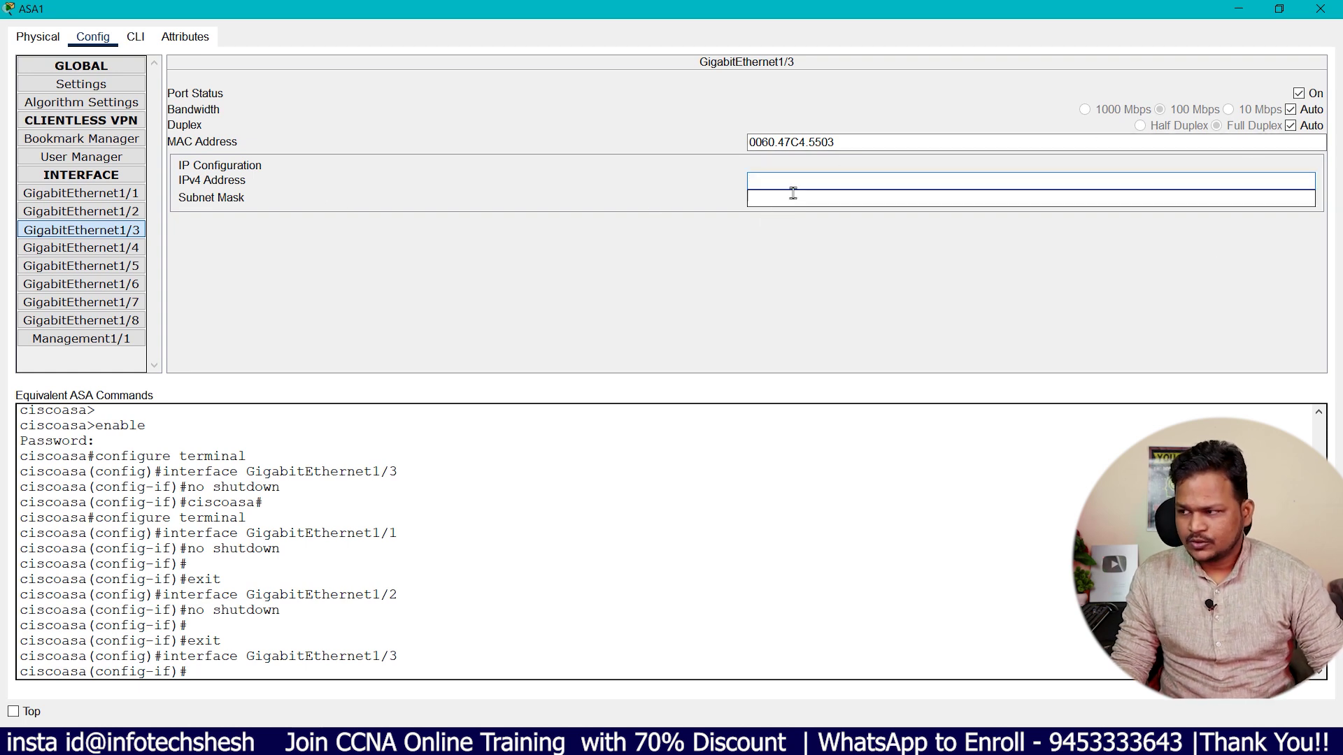
{"action": "left_click", "coordinate": [1320, 9]}
Check the router IP and DHCP server settings in Wireless Router1's web interface and close its window
{"action": "left_click_drag", "start_coordinate": [1072, 127], "coordinate": [1204, 311]}
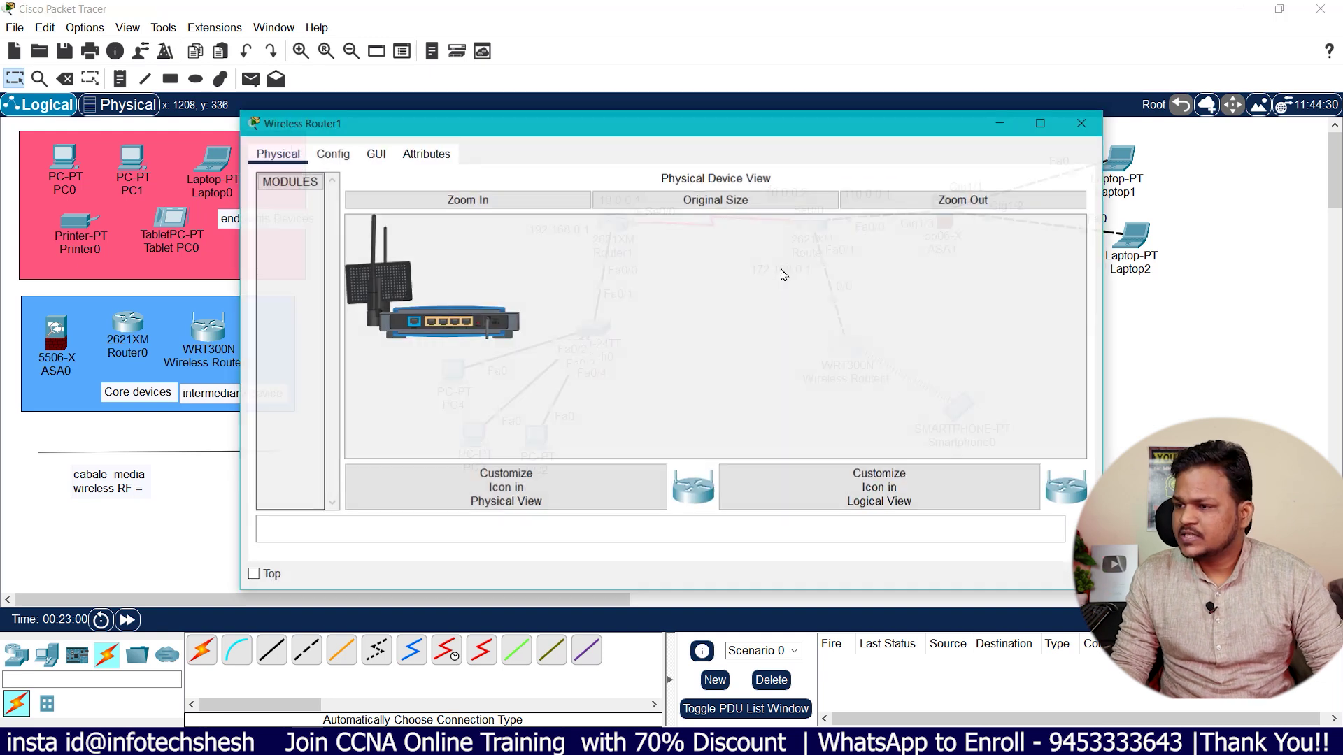
{"action": "left_click", "coordinate": [375, 154]}
{"action": "scroll", "coordinate": [576, 378], "scroll_direction": "down", "scroll_amount": 3}
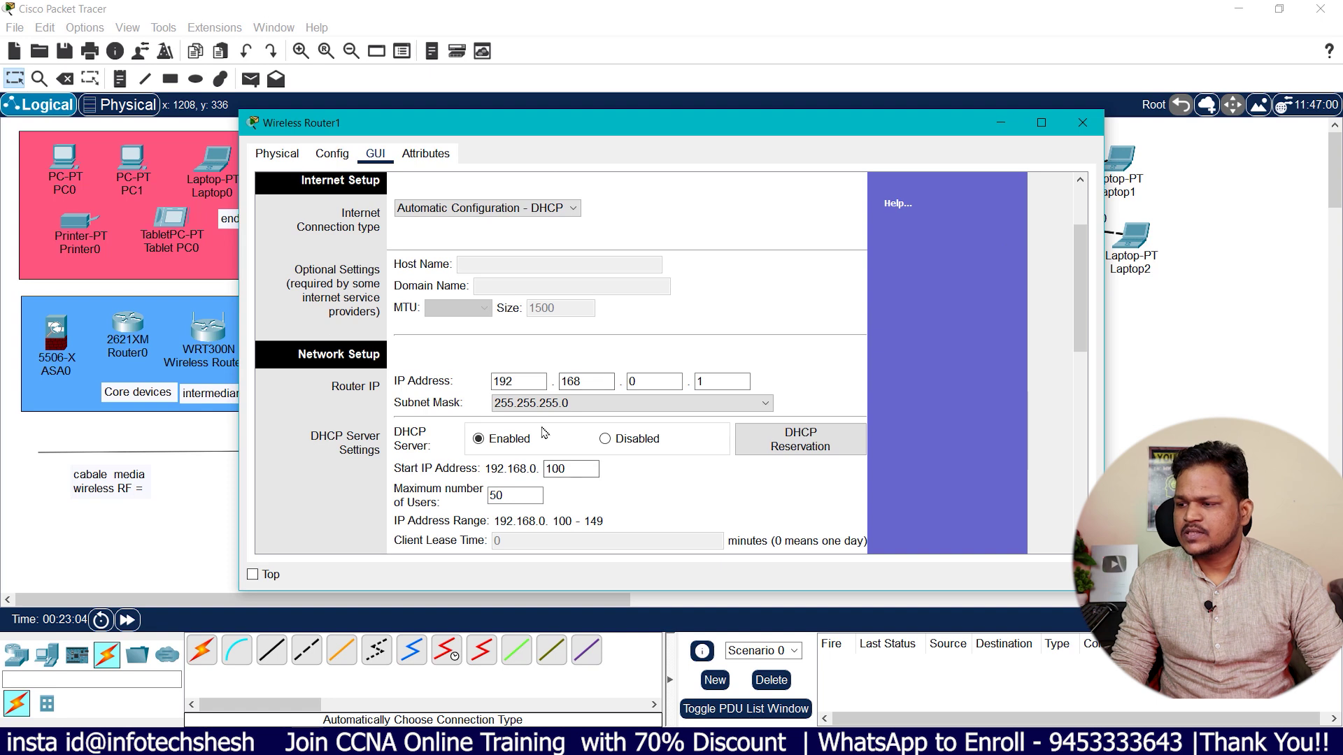
{"action": "double_click", "coordinate": [523, 383]}
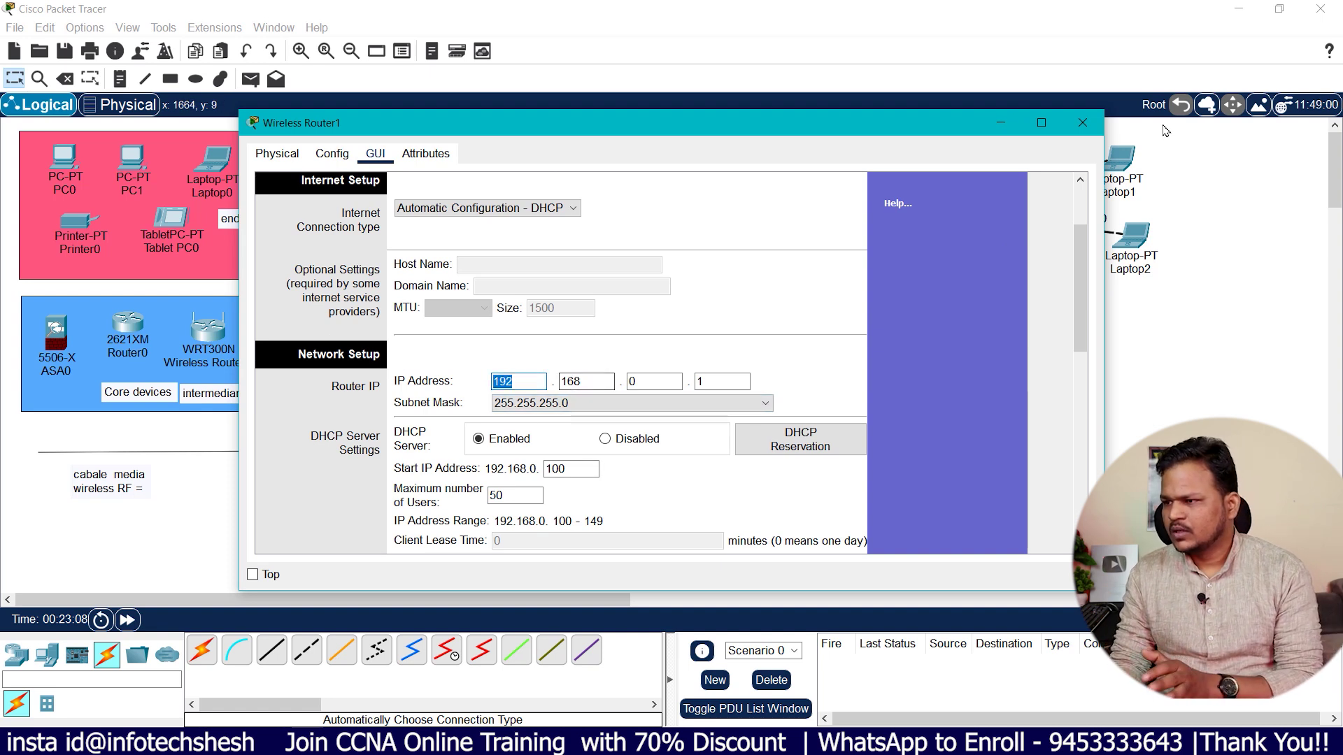
{"action": "left_click", "coordinate": [1082, 122]}
Place a note reading 172.168.0.2 beside Wireless Router1
{"action": "left_click", "coordinate": [120, 78]}
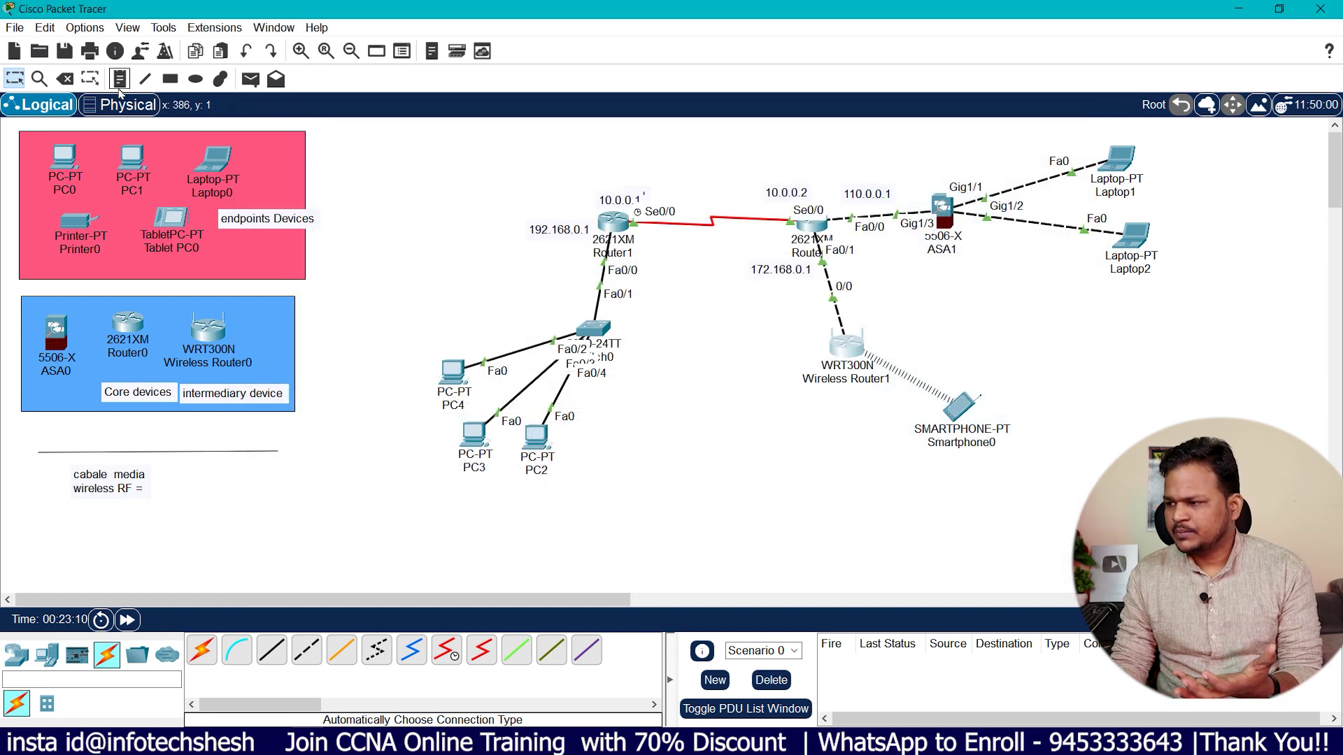
{"action": "left_click", "coordinate": [870, 329]}
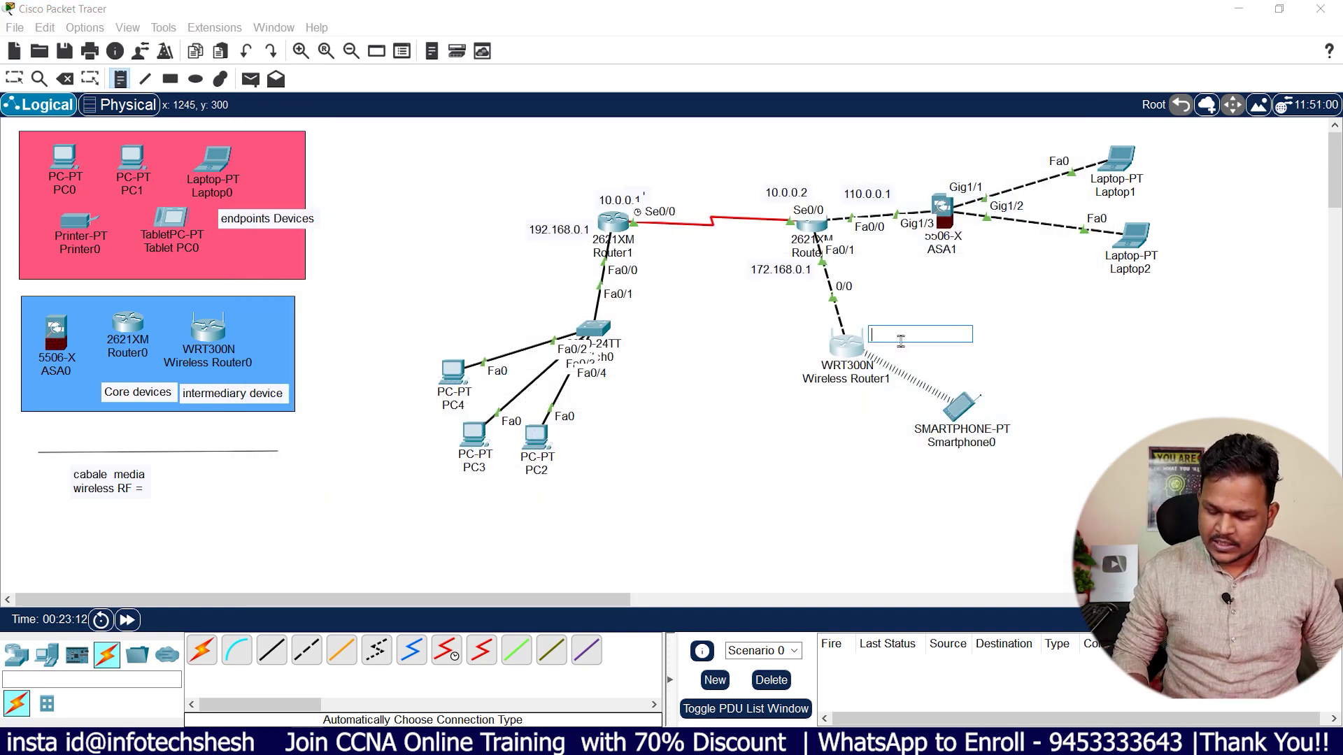
{"action": "type", "text": "172.168.0.2"}
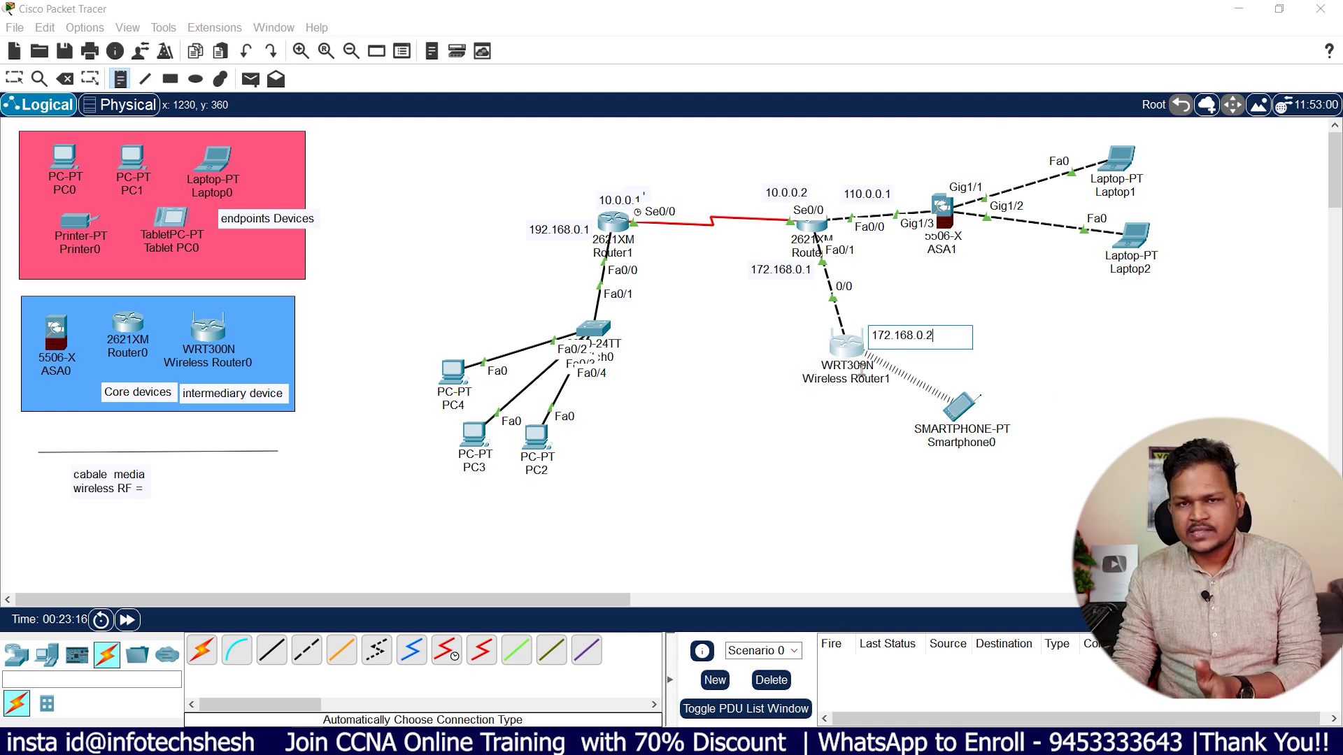
Place a three-line note above Smartphone0 reading "dhcp range", 172.168.0.100 and 172.168.0.200
{"action": "left_click", "coordinate": [965, 333]}
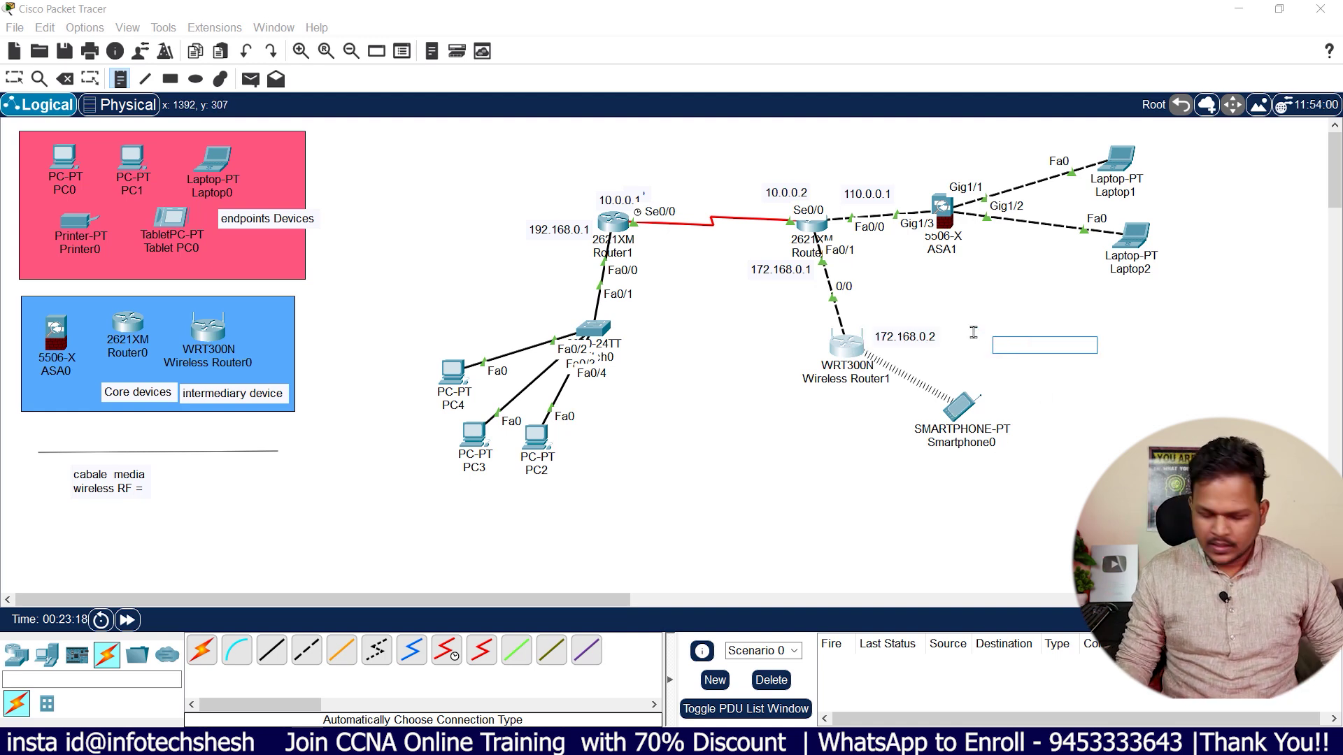
{"action": "type", "text": "dhcp range"}
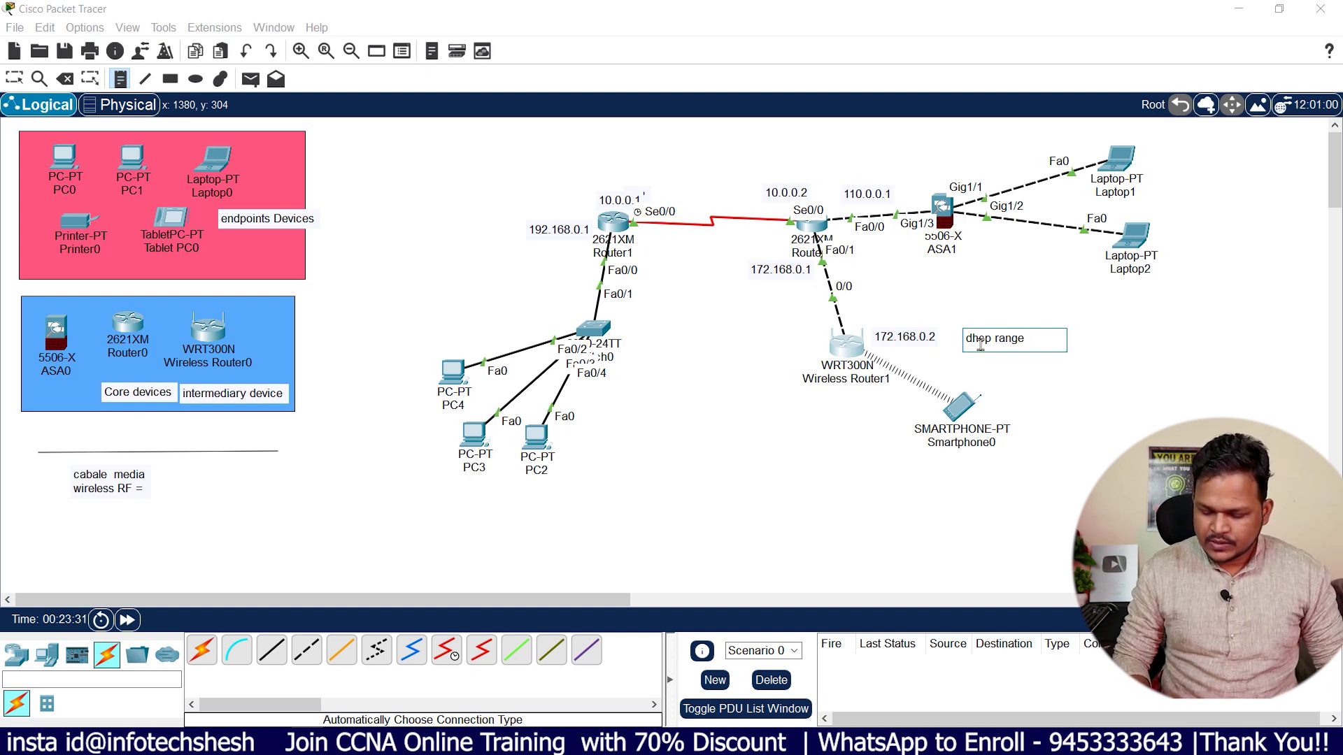
{"action": "key", "text": "Return"}
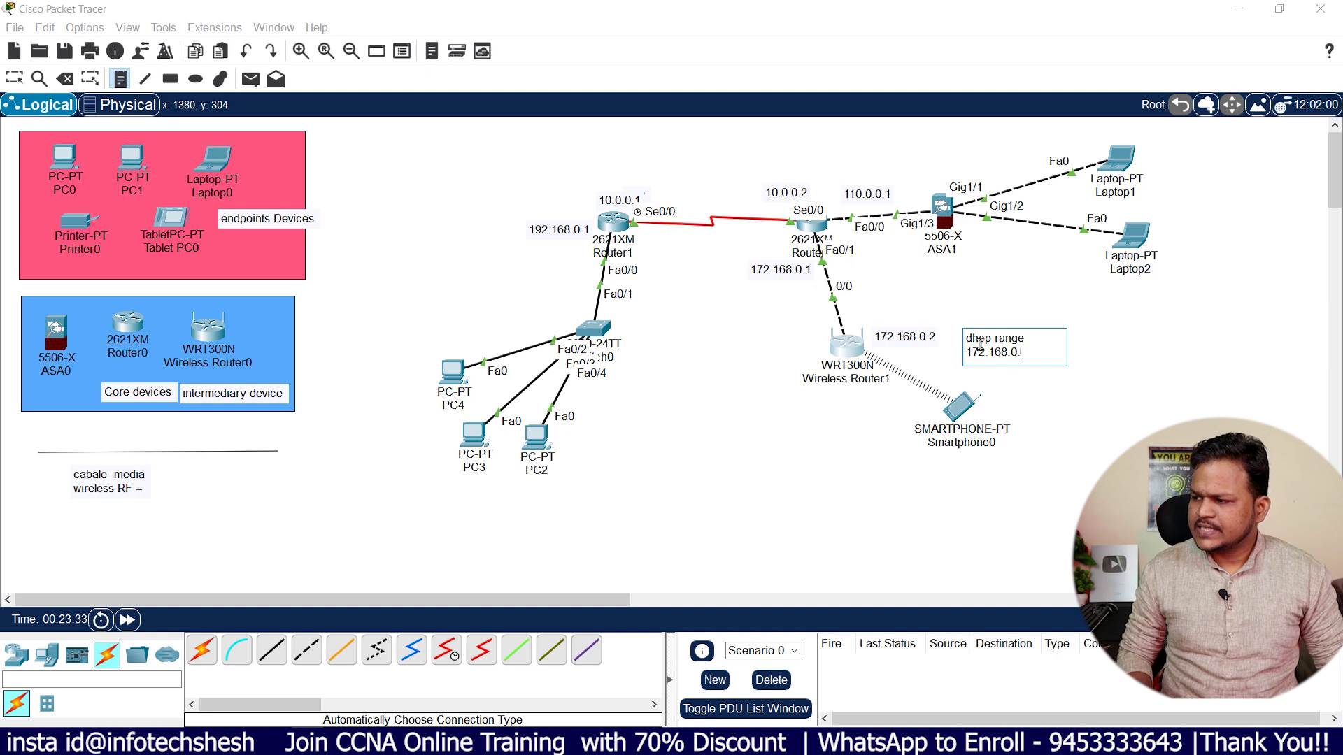
{"action": "key", "text": "Return"}
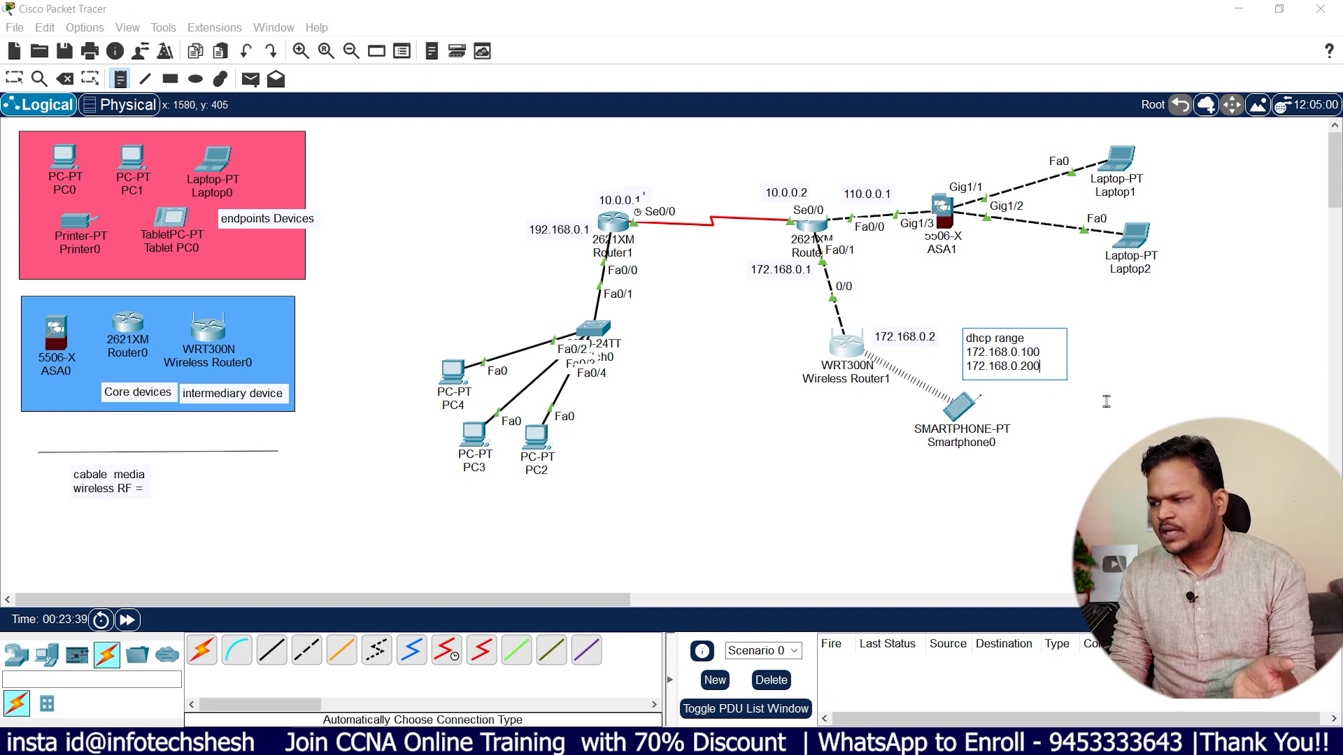
{"action": "left_click", "coordinate": [888, 440]}
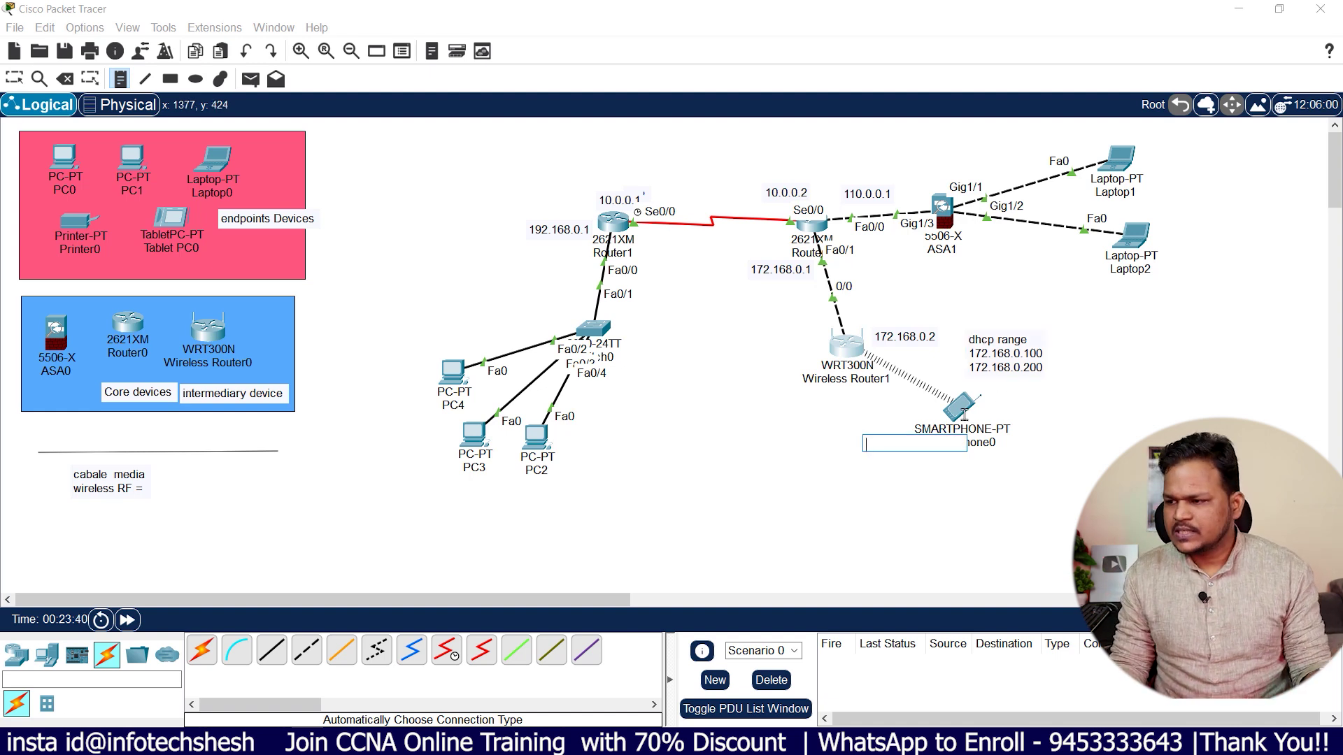
Place a note reading "manual" below PC3 and return to the selection tool
{"action": "left_click", "coordinate": [480, 327]}
{"action": "left_click", "coordinate": [433, 482]}
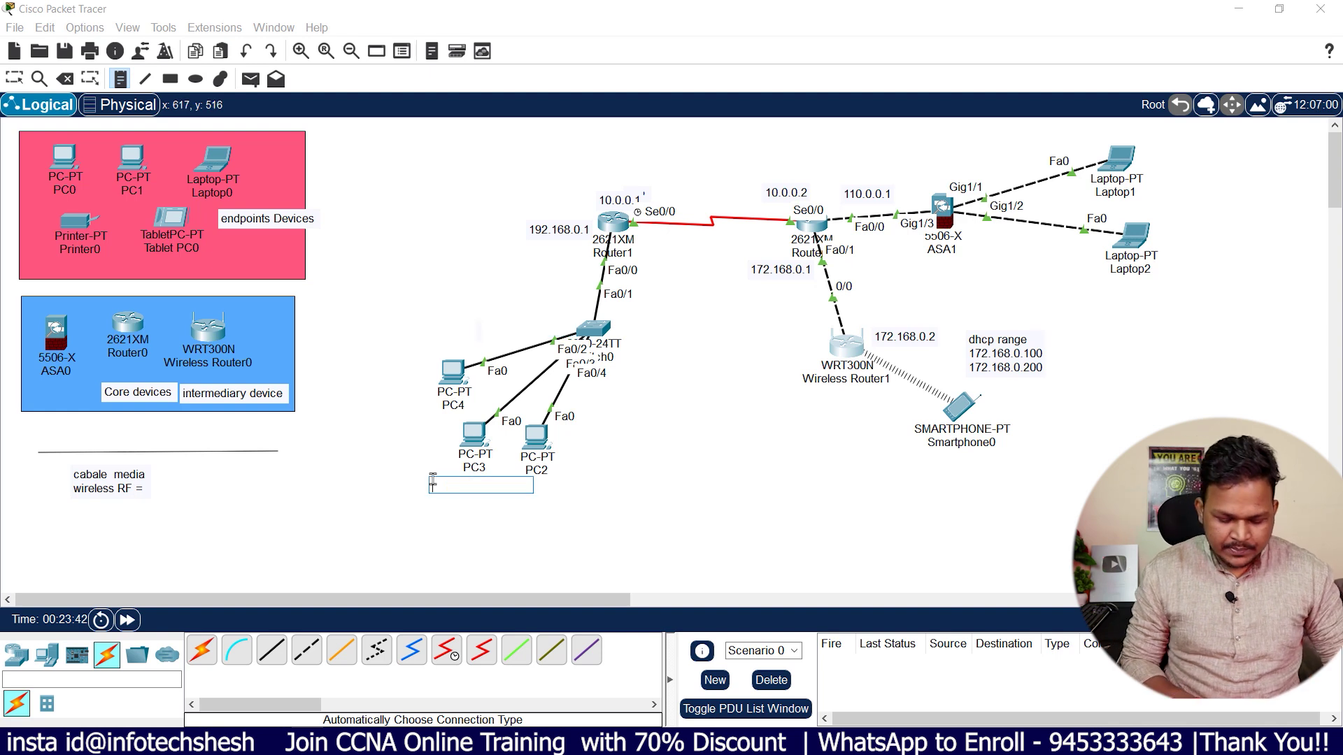
{"action": "type", "text": "manual"}
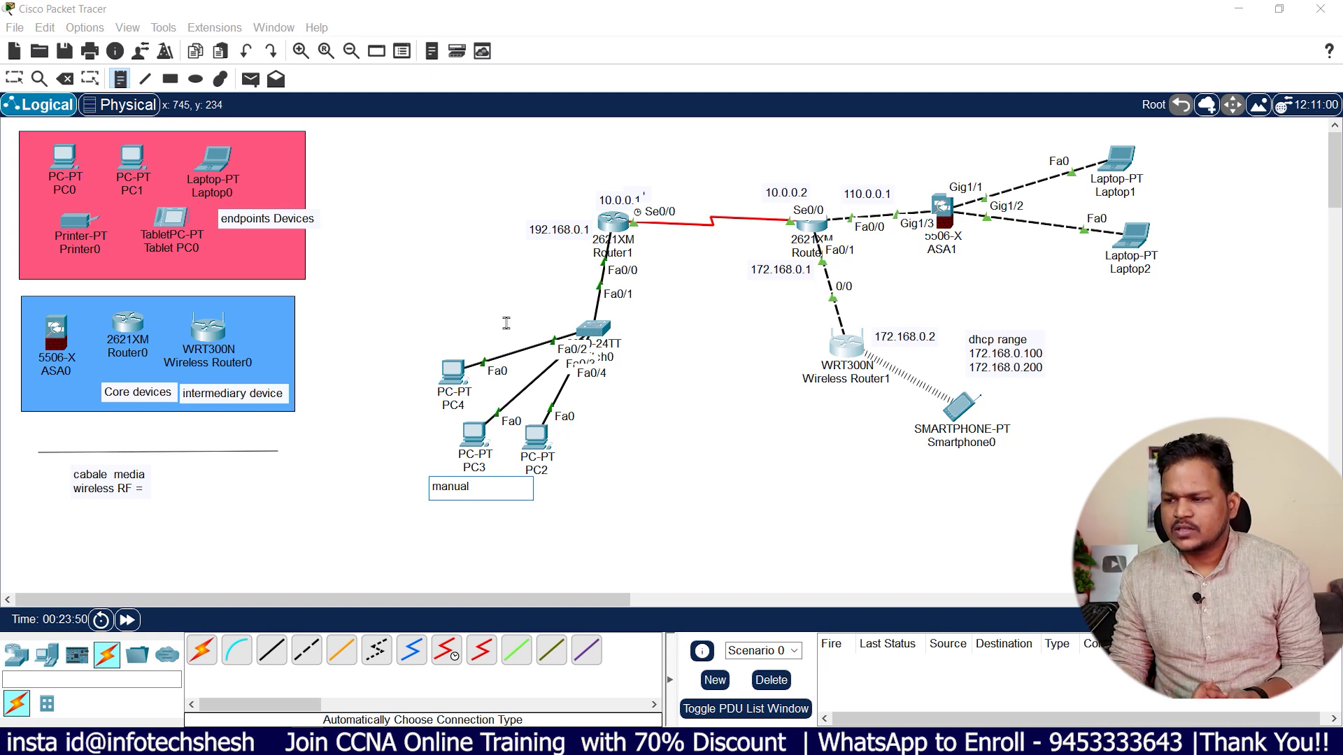
{"action": "left_click", "coordinate": [383, 445]}
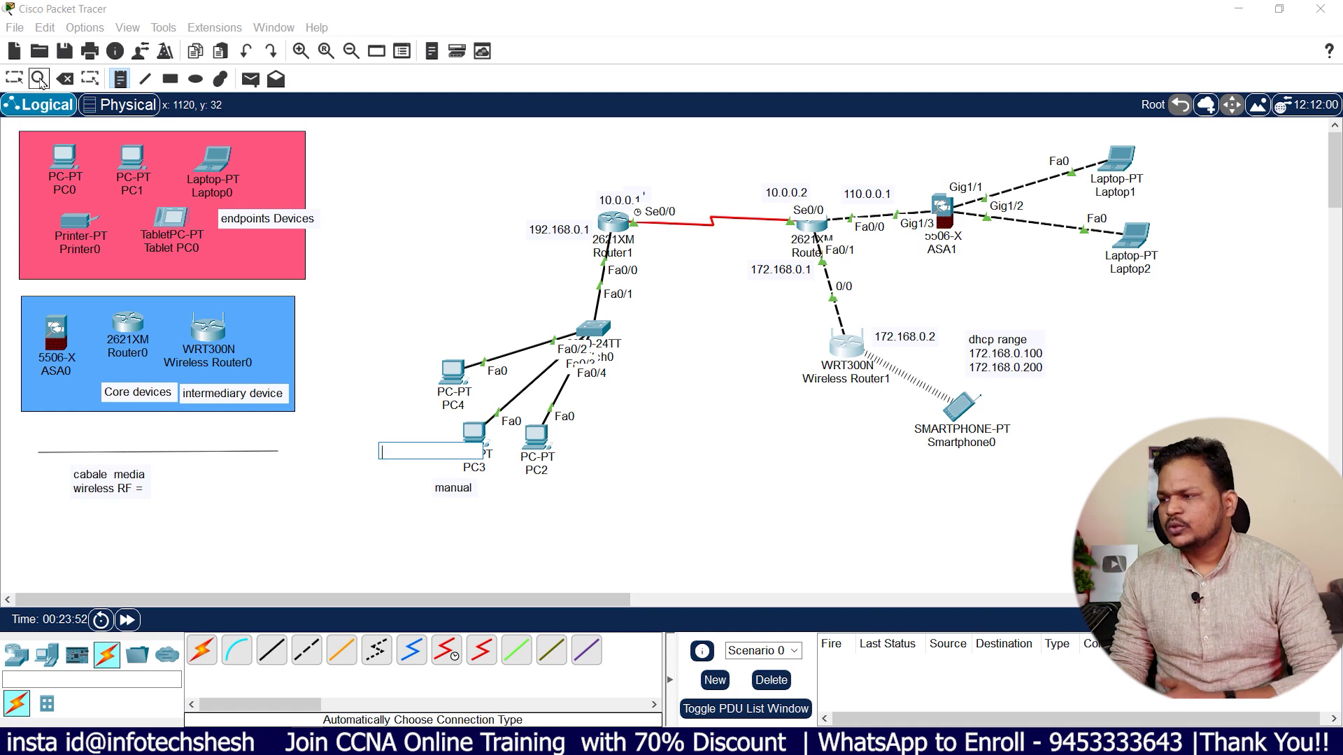
{"action": "left_click", "coordinate": [14, 81]}
{"action": "left_click_drag", "start_coordinate": [470, 159], "coordinate": [1159, 479]}
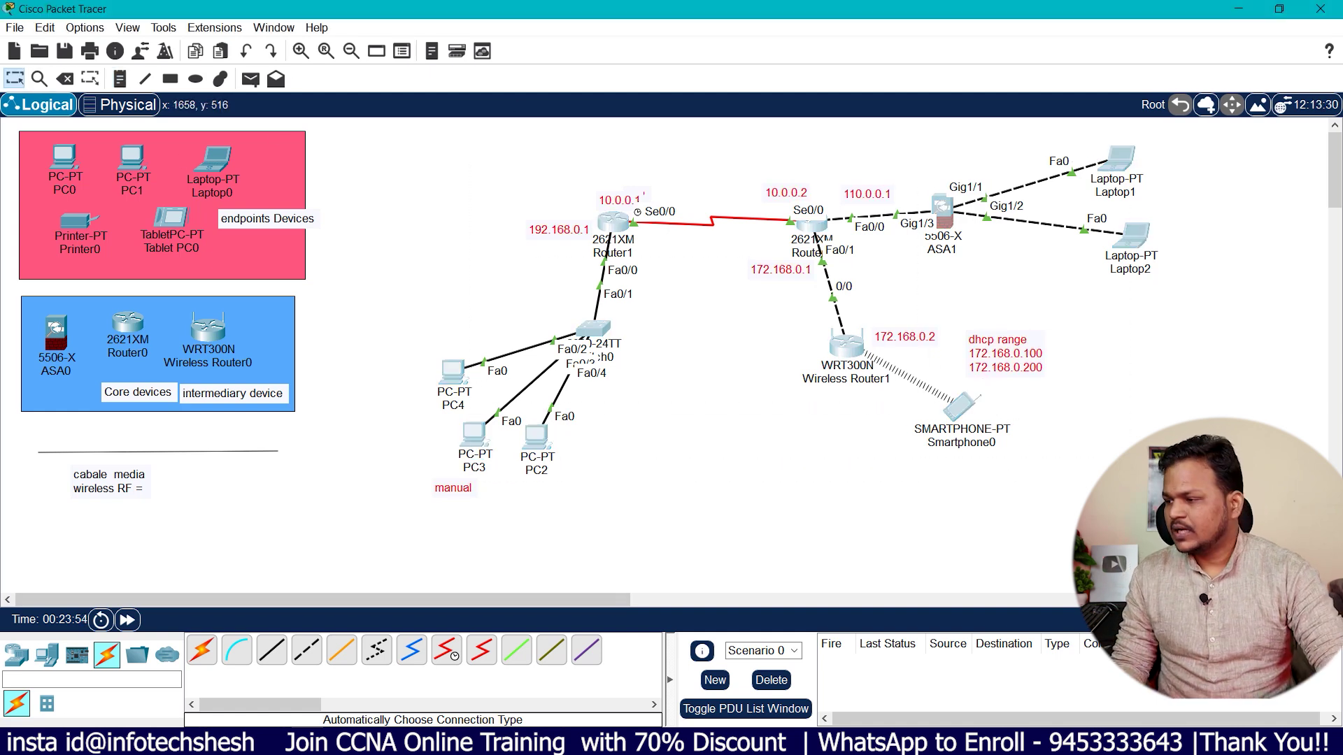
{"action": "left_click", "coordinate": [670, 279]}
Open Router2's command line and exit router configuration mode to the privileged prompt
{"action": "left_click", "coordinate": [810, 226]}
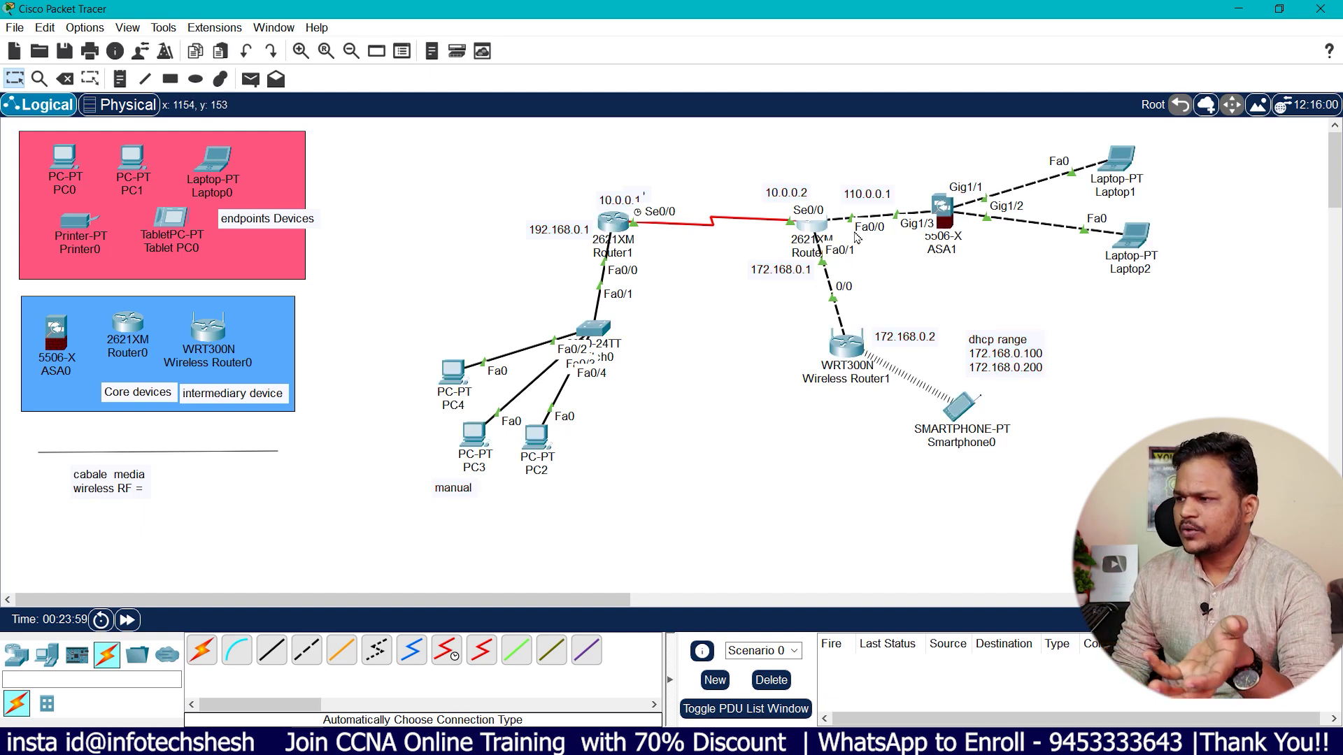
{"action": "key", "text": "Return"}
{"action": "key", "text": "Return"}
{"action": "key", "text": "Return"}
{"action": "key", "text": "Return"}
{"action": "key", "text": "Return"}
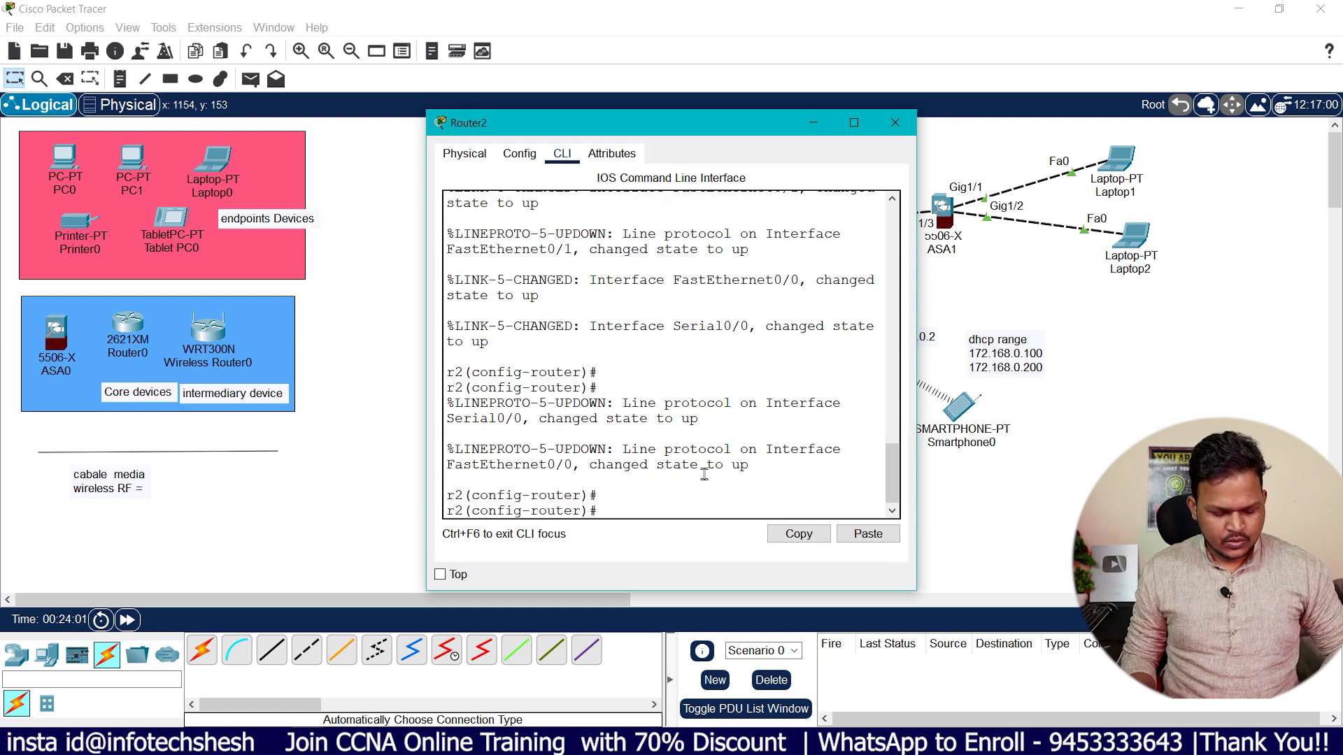
{"action": "key", "text": "ctrl+z"}
{"action": "key", "text": "Return"}
{"action": "key", "text": "Return"}
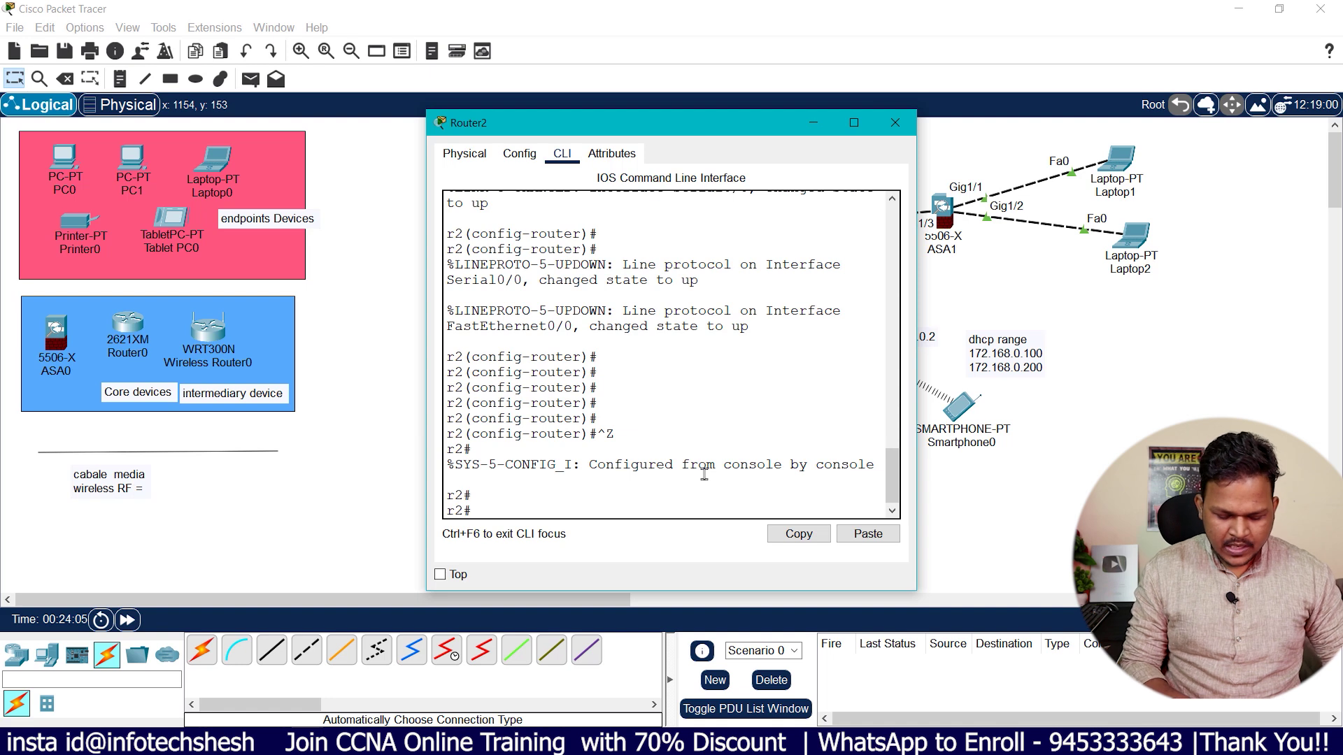
Ping Router1's serial address 10.0.0.1 from Router2
{"action": "type", "text": "ping "}
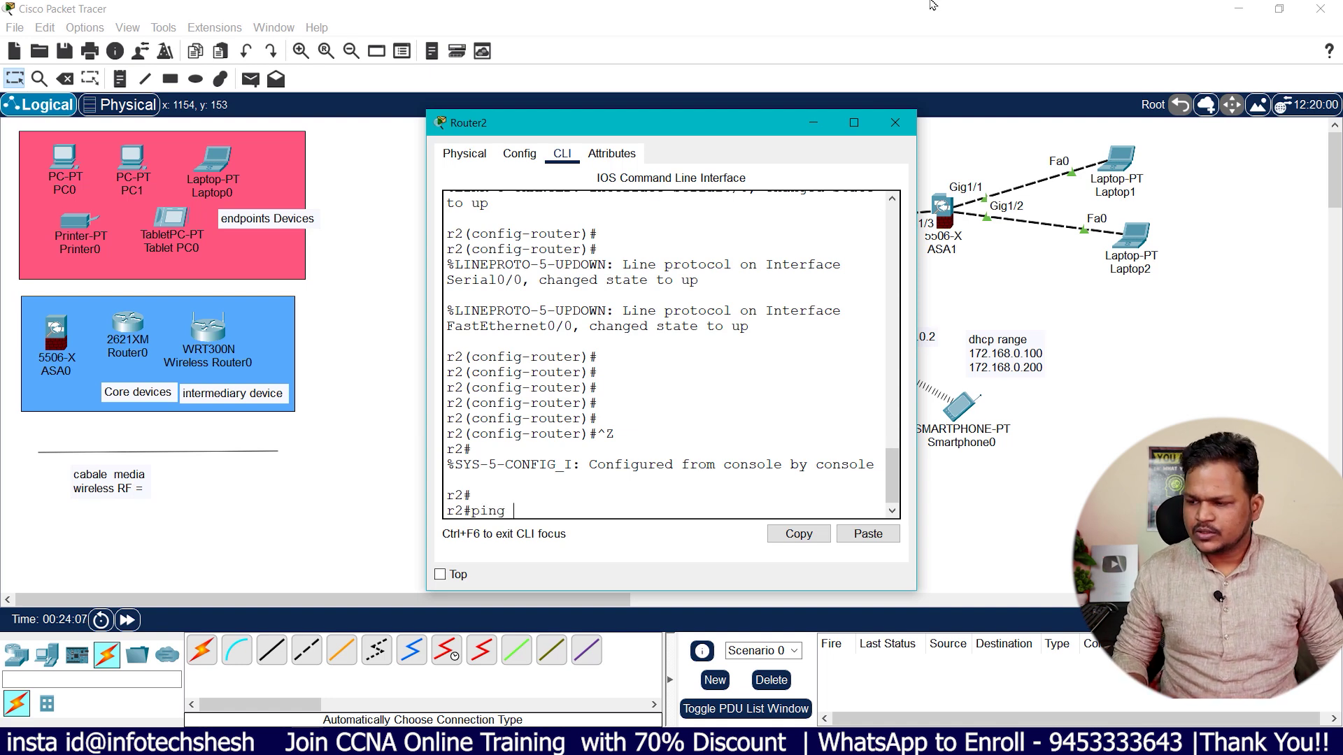
{"action": "type", "text": "10.0.0.1"}
{"action": "key", "text": "Return"}
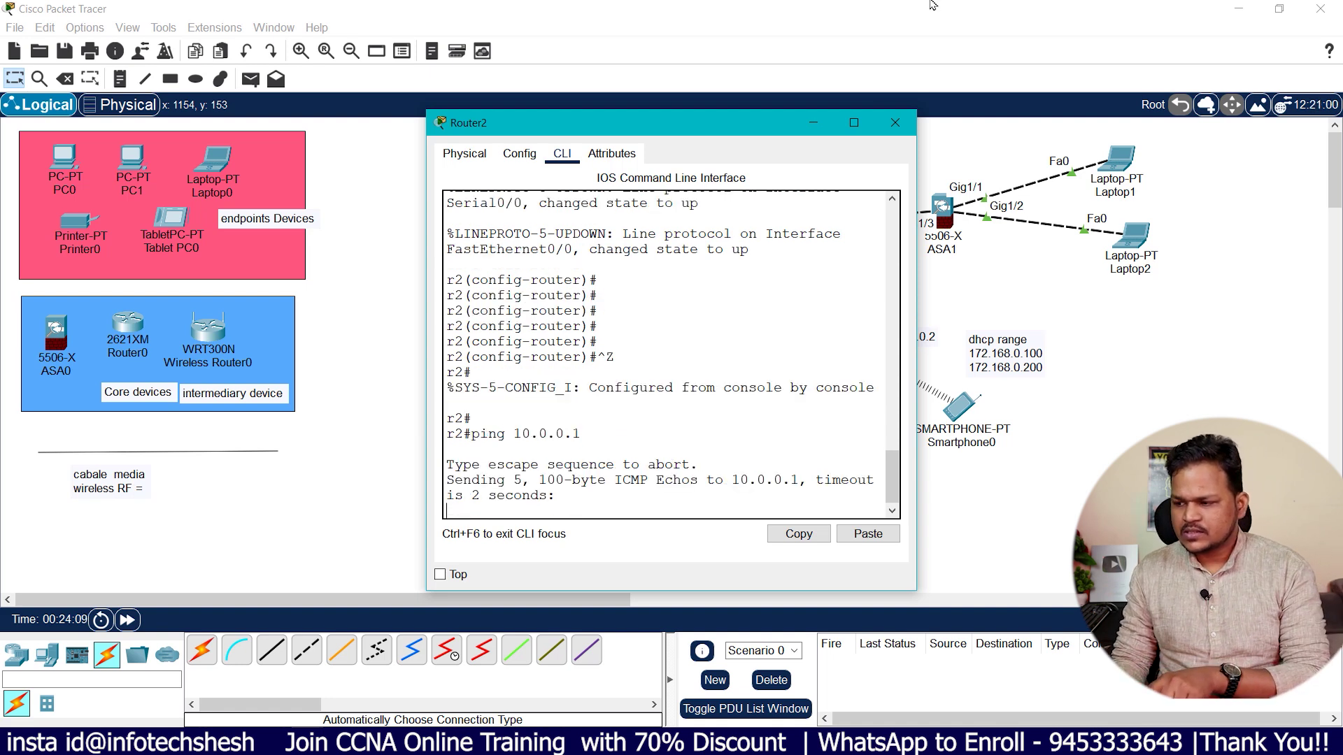
{"action": "double_click", "coordinate": [595, 482]}
{"action": "left_click", "coordinate": [586, 492]}
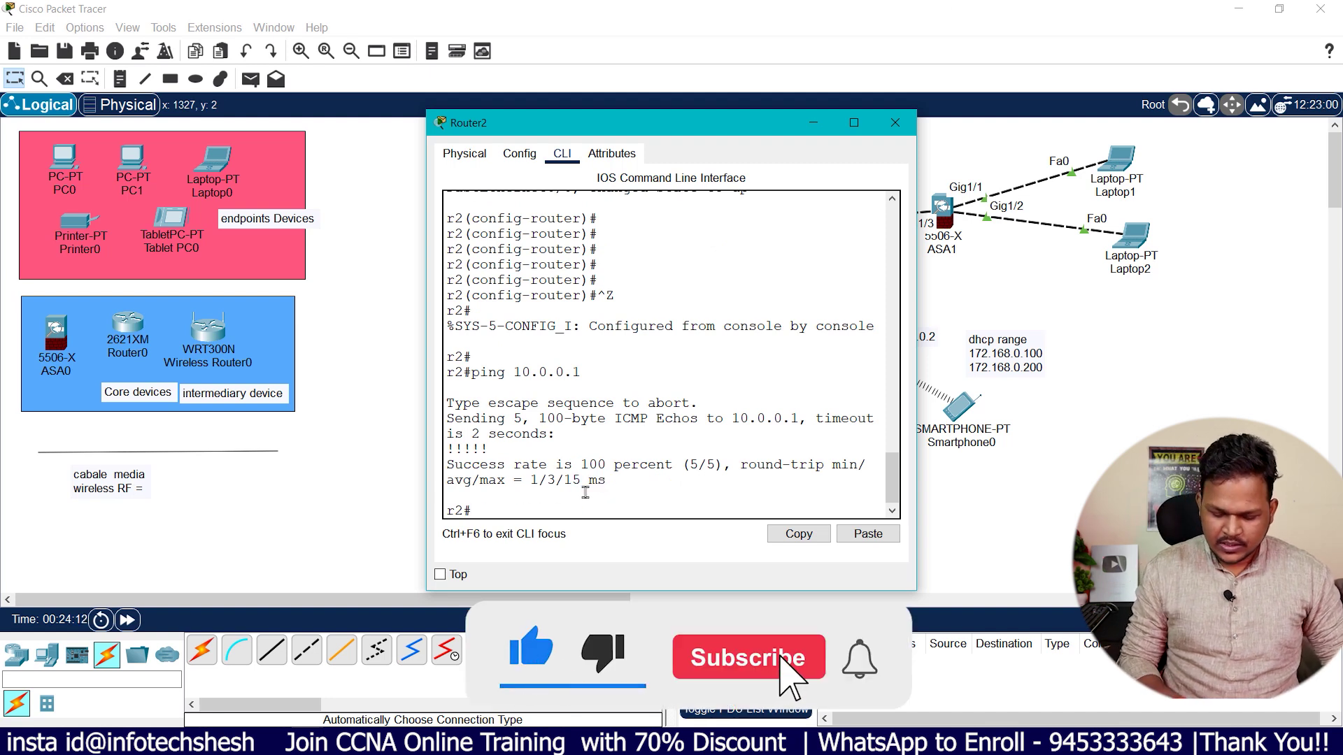
Ping Router1's LAN address 192.168.0.1 from Router2 and close the router window
{"action": "type", "text": "ping 1"}
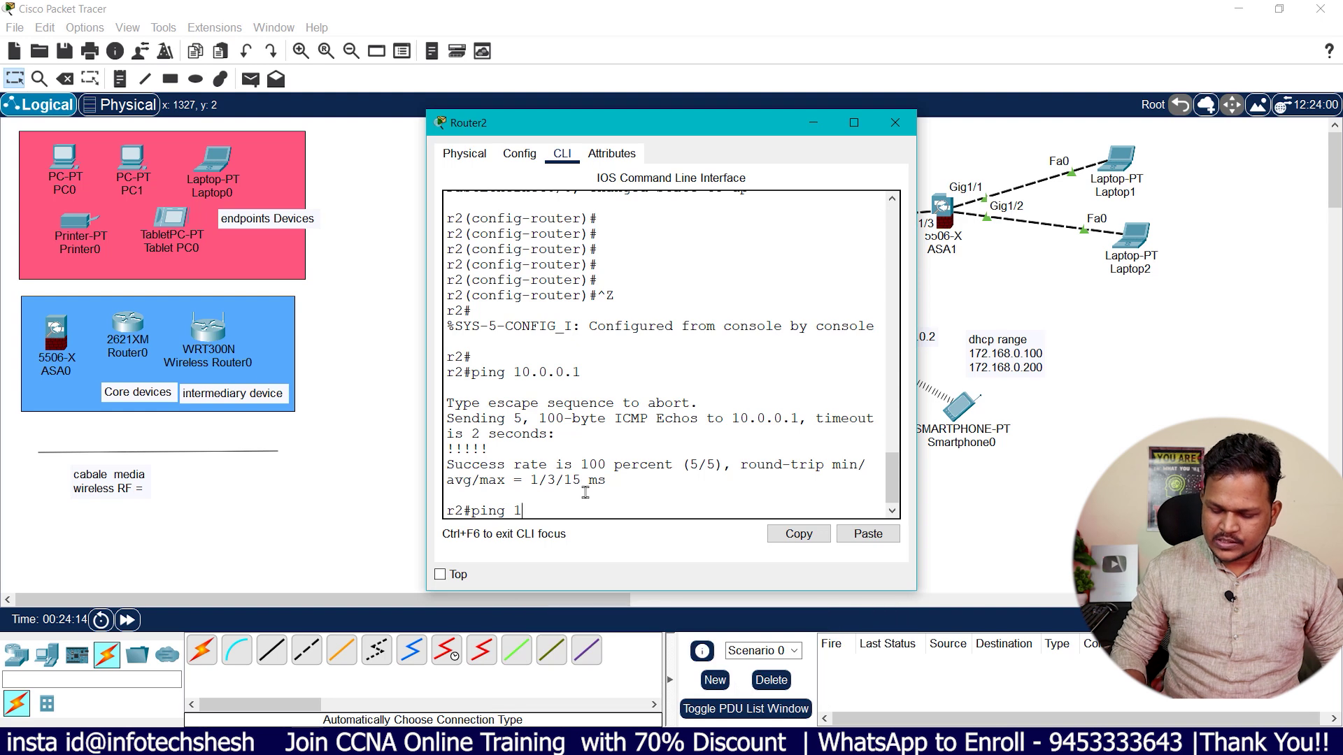
{"action": "type", "text": "92.168.0.1"}
{"action": "key", "text": "Return"}
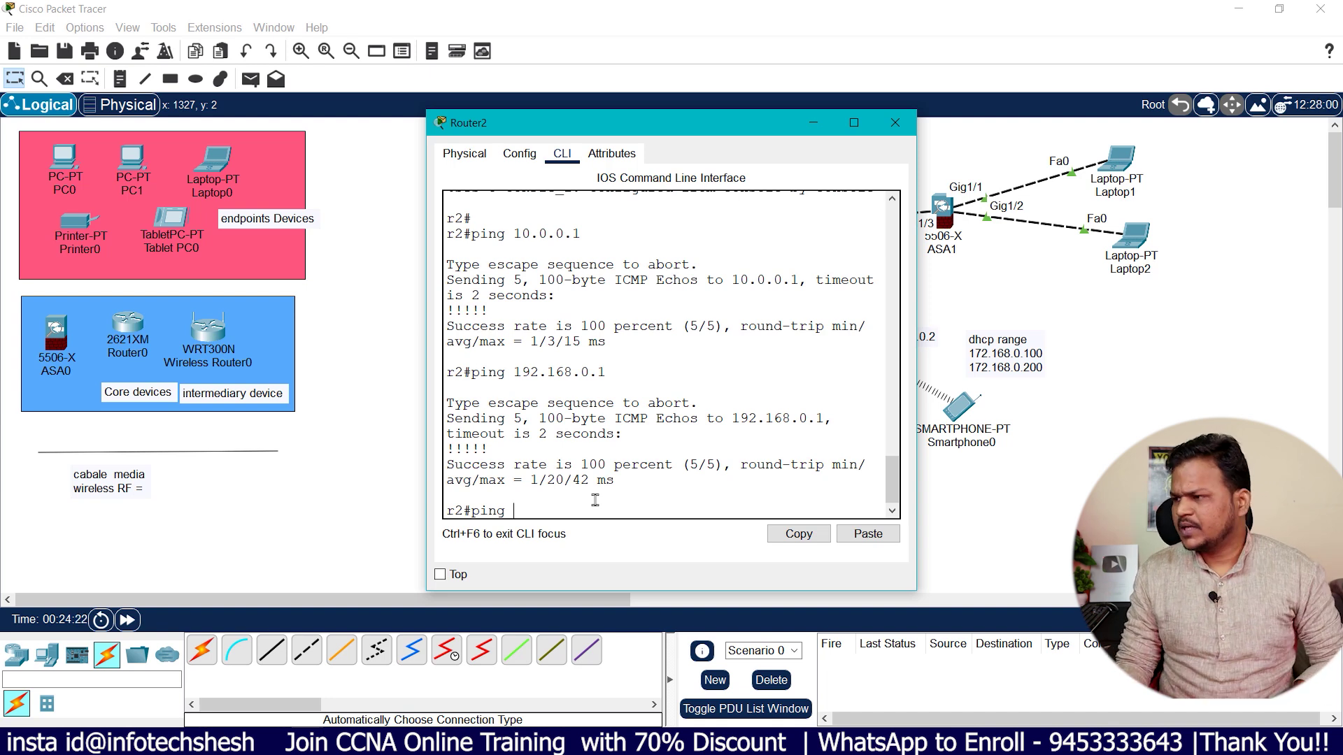
{"action": "left_click", "coordinate": [895, 122]}
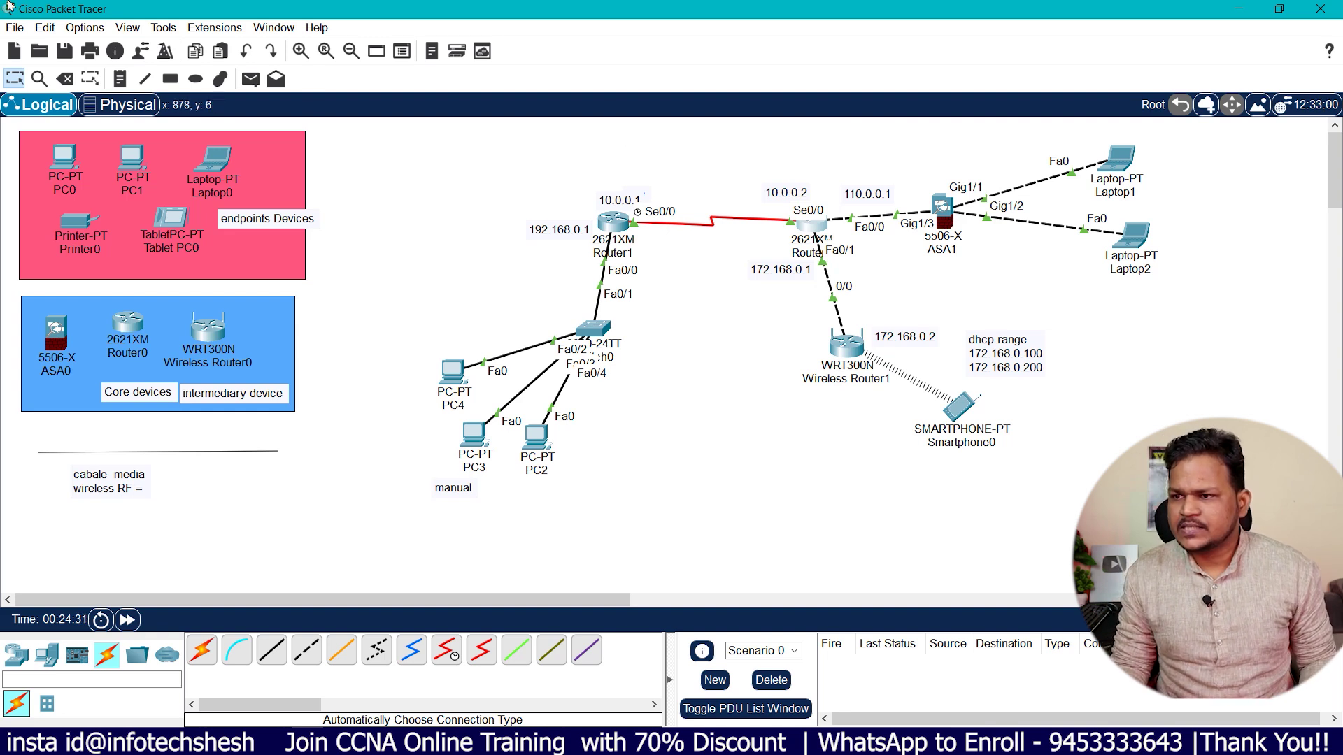
Draw two overlapping pink filled rectangles behind PC4, PC3 and PC2, and close the drawing palette
{"action": "left_click", "coordinate": [170, 78]}
{"action": "left_click_drag", "start_coordinate": [418, 347], "coordinate": [507, 513]}
{"action": "left_click_drag", "start_coordinate": [647, 420], "coordinate": [477, 513]}
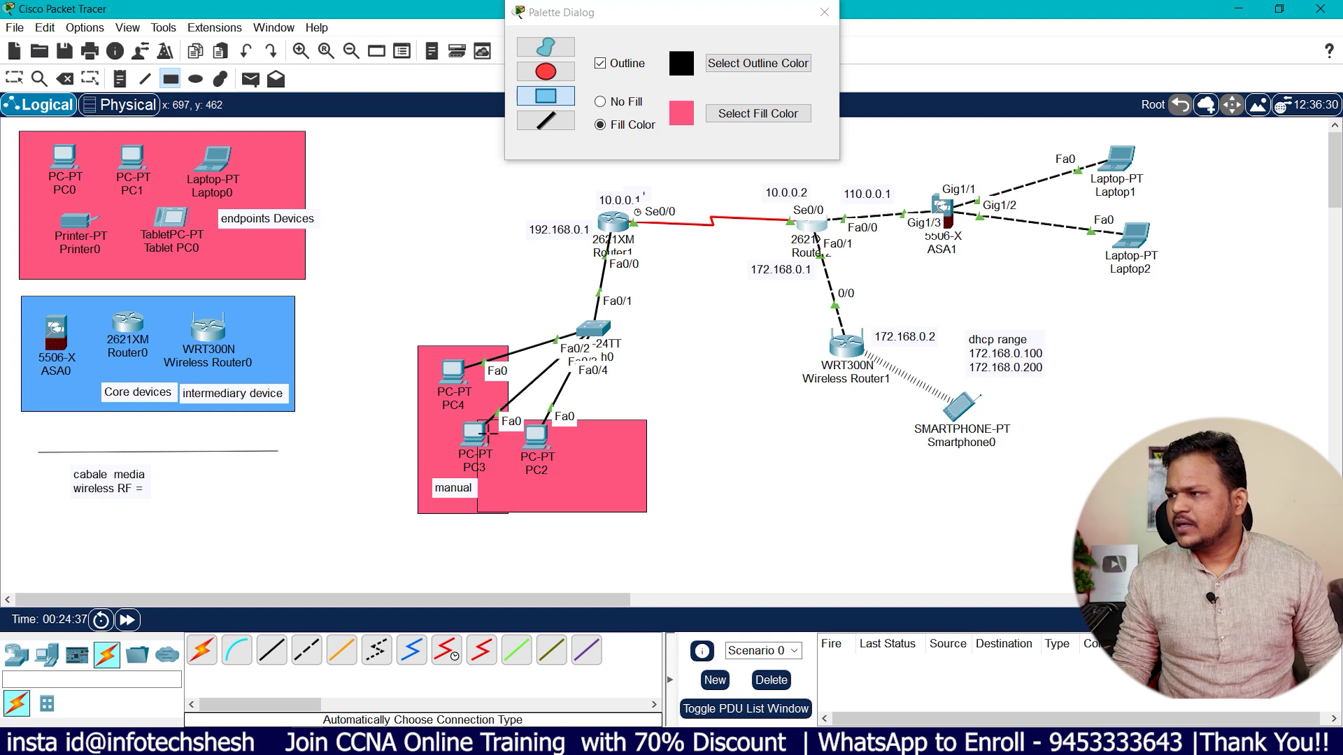
{"action": "left_click", "coordinate": [825, 11]}
Place notes reading "endpoints" below the PC group, below Smartphone0 and beside Laptop1 and Laptop2
{"action": "left_click", "coordinate": [120, 79]}
{"action": "left_click", "coordinate": [513, 530]}
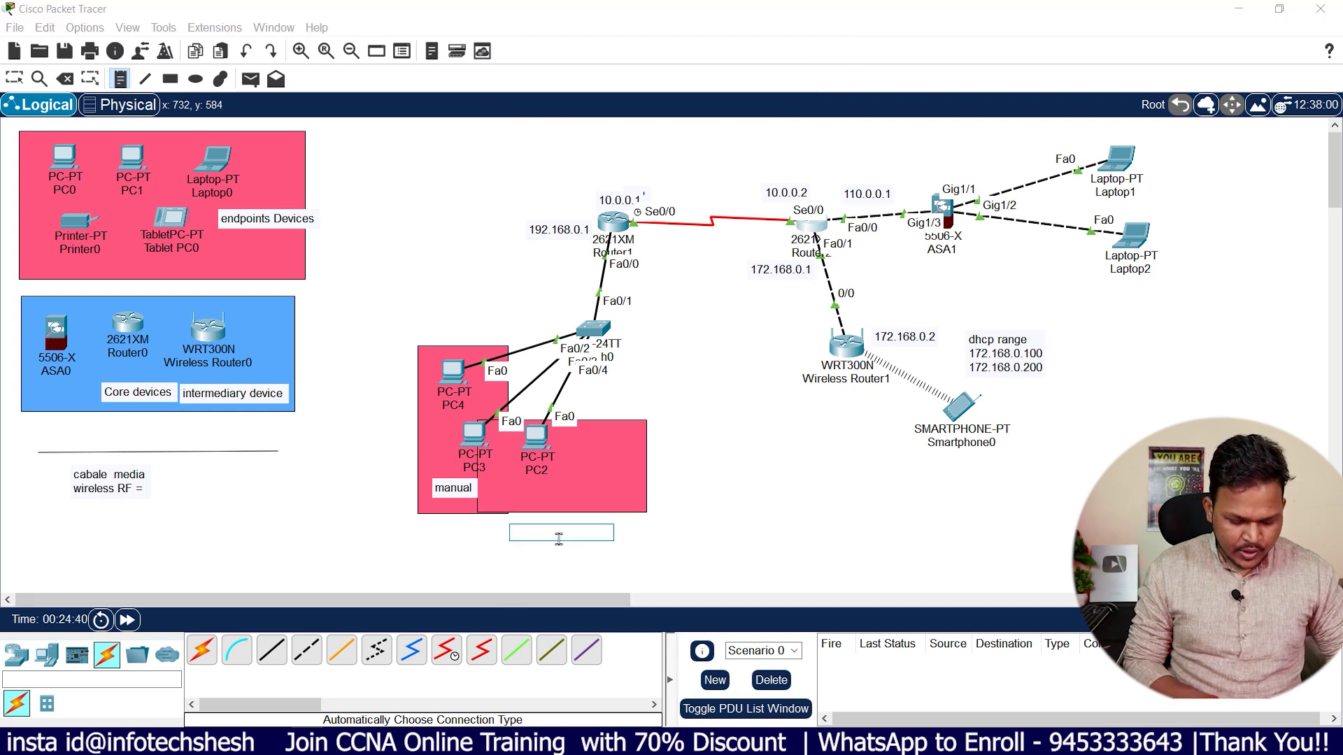
{"action": "type", "text": "endpoints"}
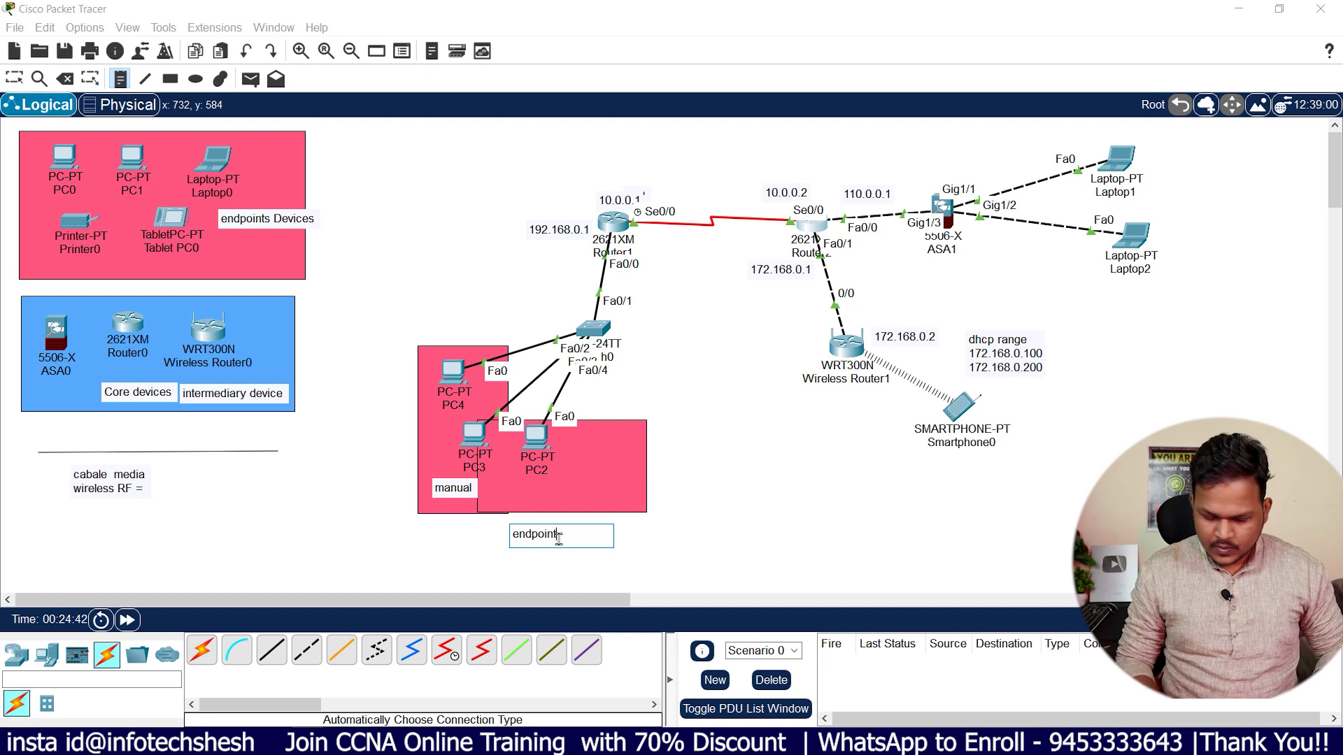
{"action": "left_click", "coordinate": [938, 477]}
{"action": "type", "text": "endpoints"}
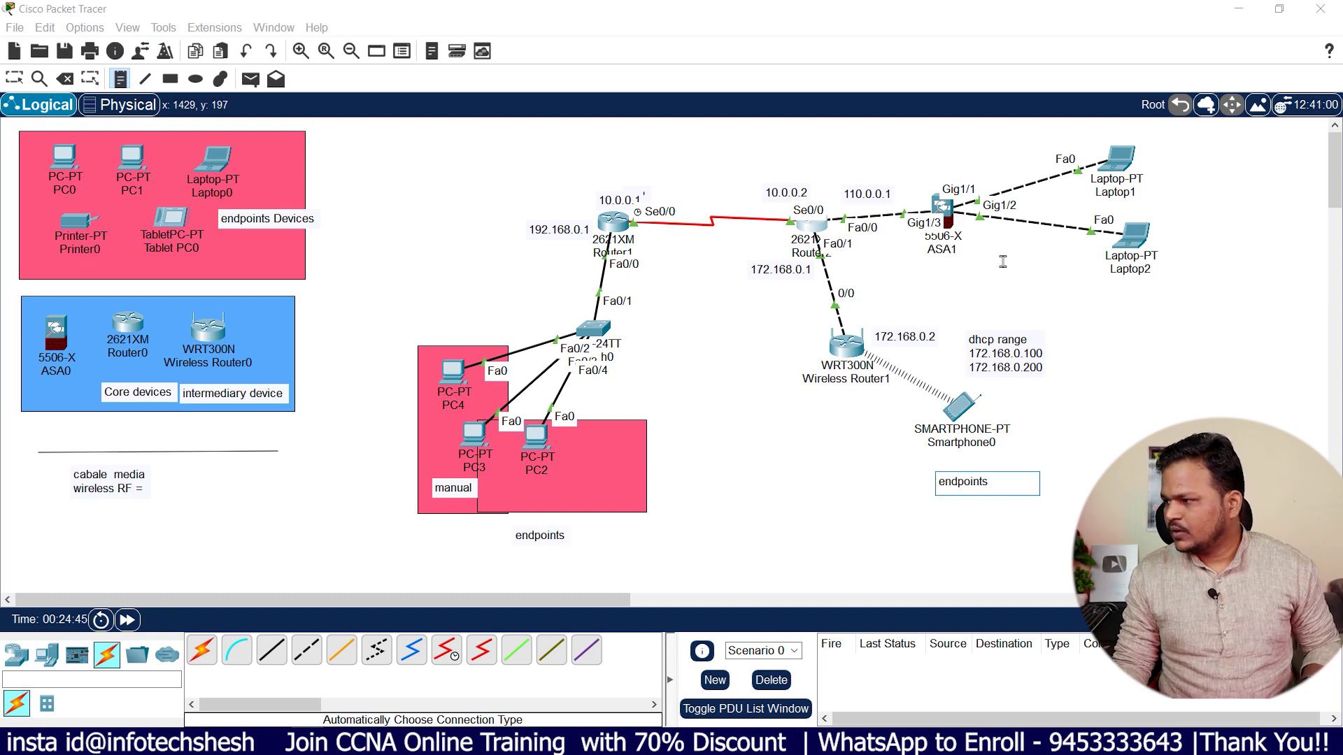
{"action": "left_click", "coordinate": [1154, 203]}
{"action": "type", "text": "endpoints"}
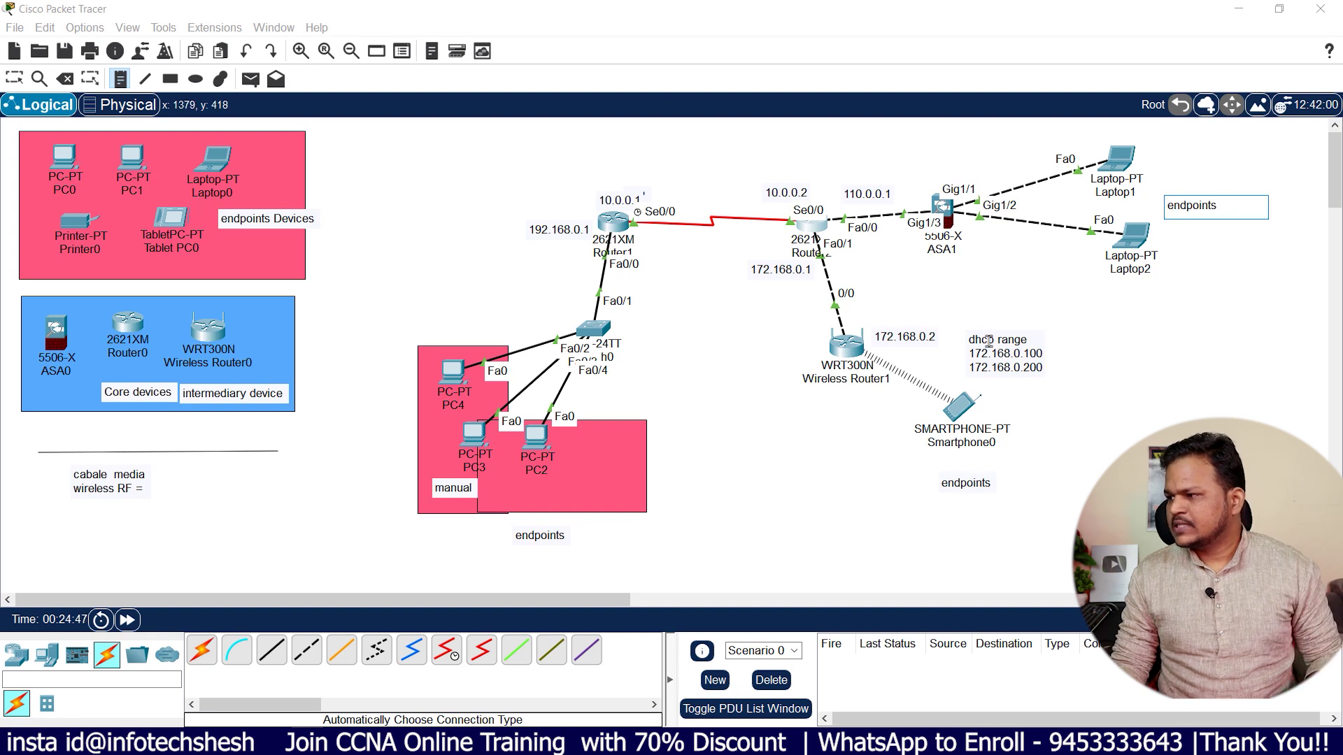
{"action": "left_click", "coordinate": [936, 253]}
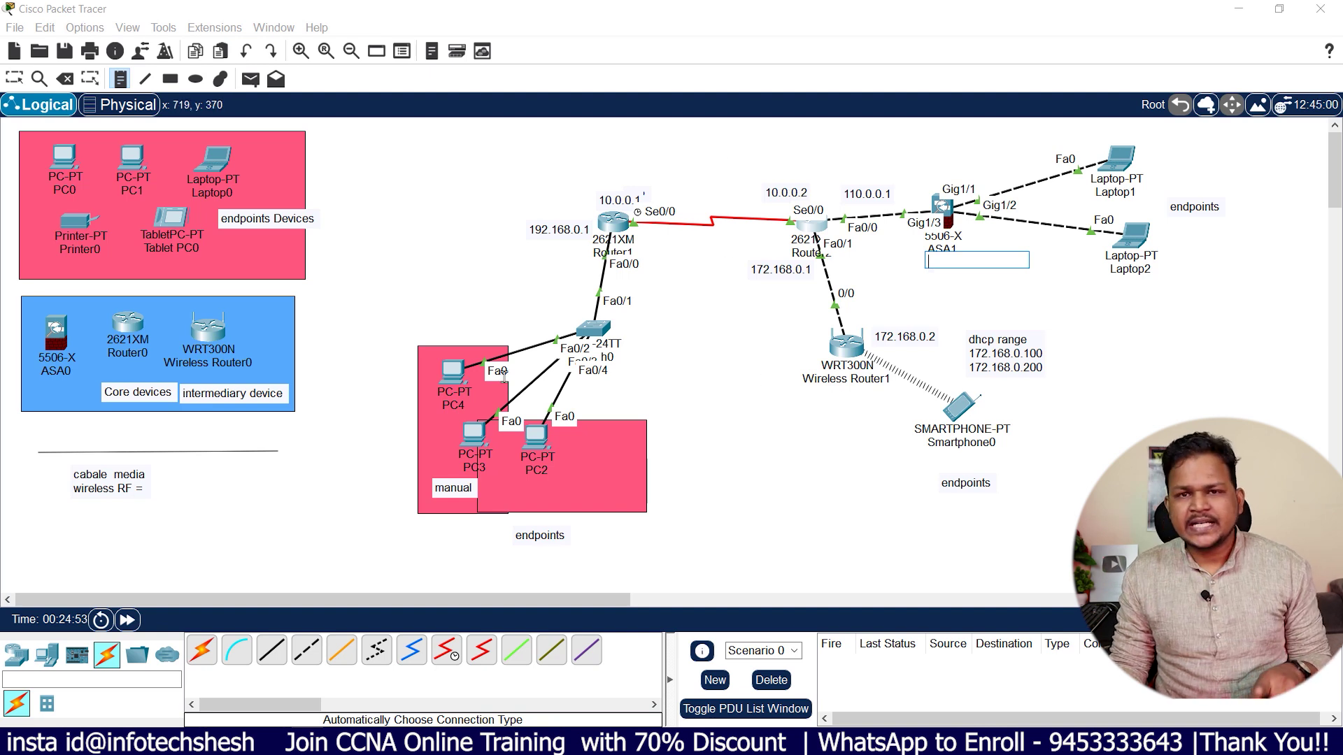
{"action": "left_click", "coordinate": [570, 397]}
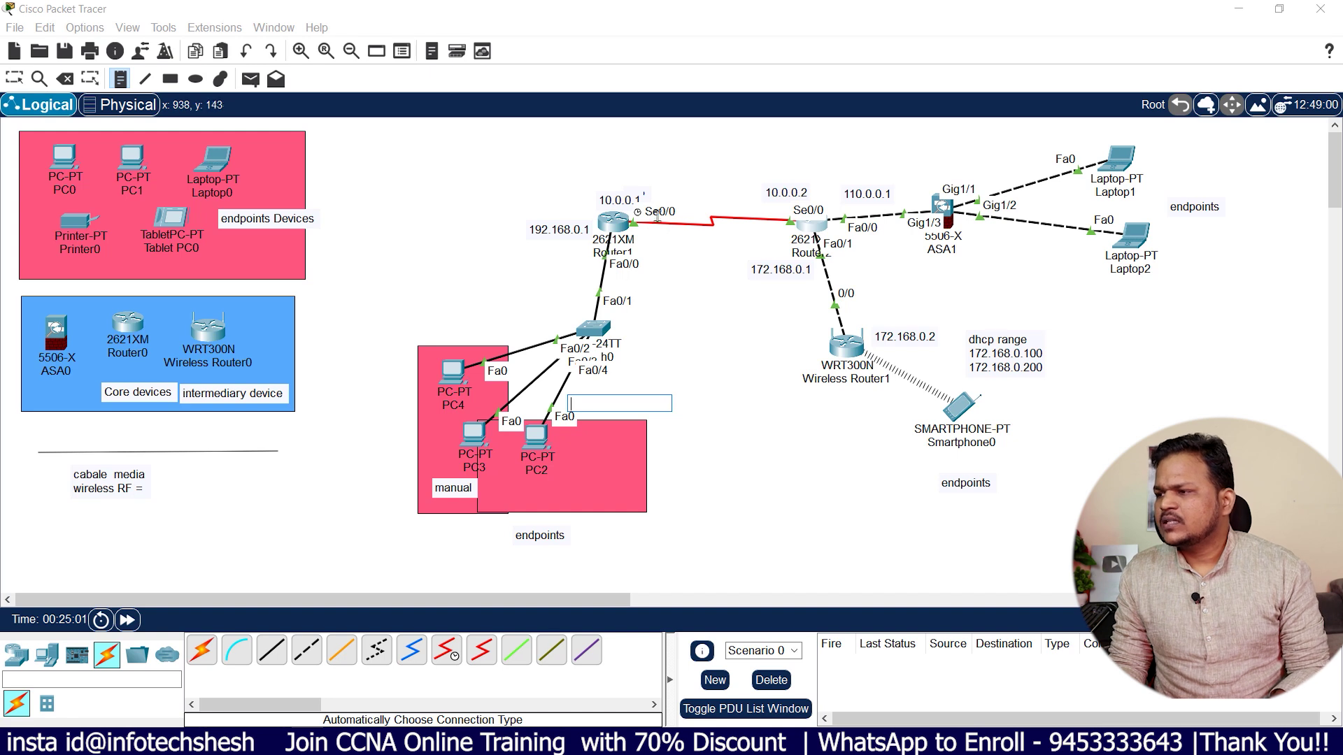
{"action": "left_click", "coordinate": [670, 142]}
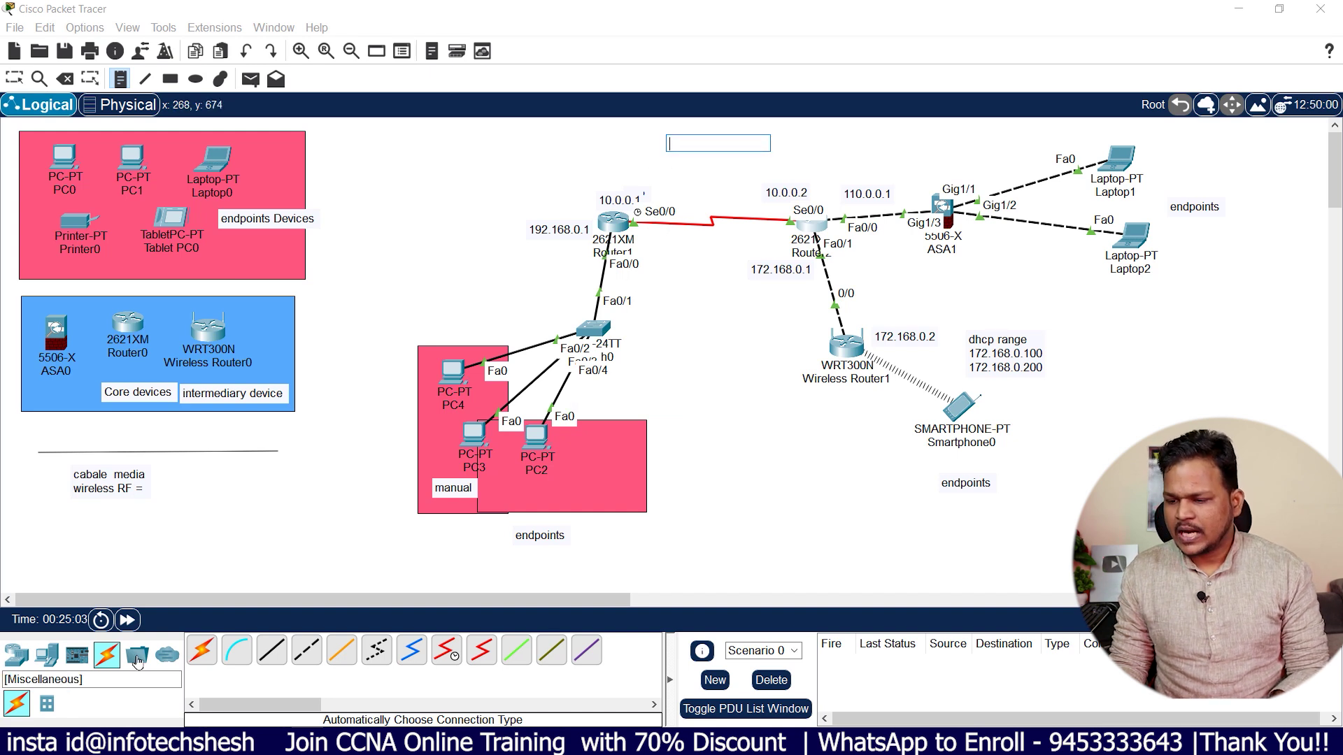
Add a PT-Cloud device above the serial link between Router1 and Router2
{"action": "left_click", "coordinate": [137, 655]}
{"action": "left_click", "coordinate": [47, 655]}
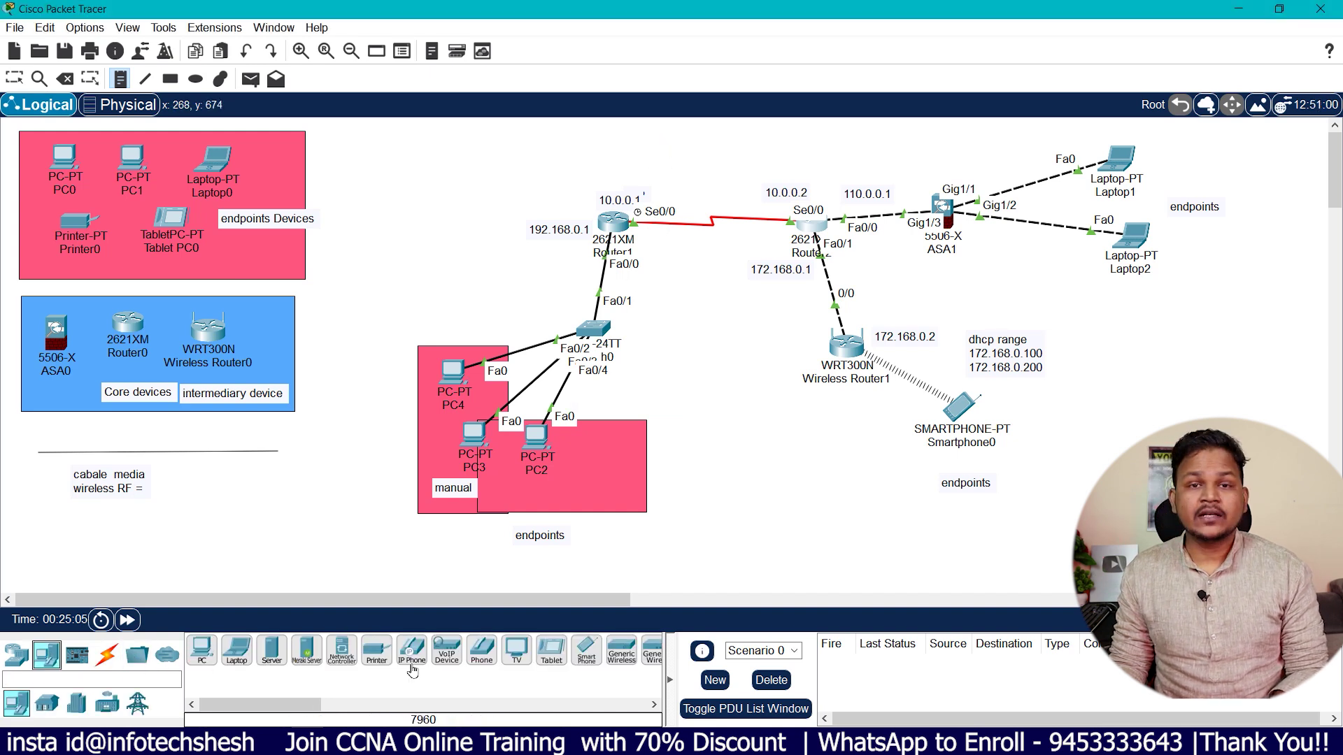
{"action": "left_click", "coordinate": [17, 655]}
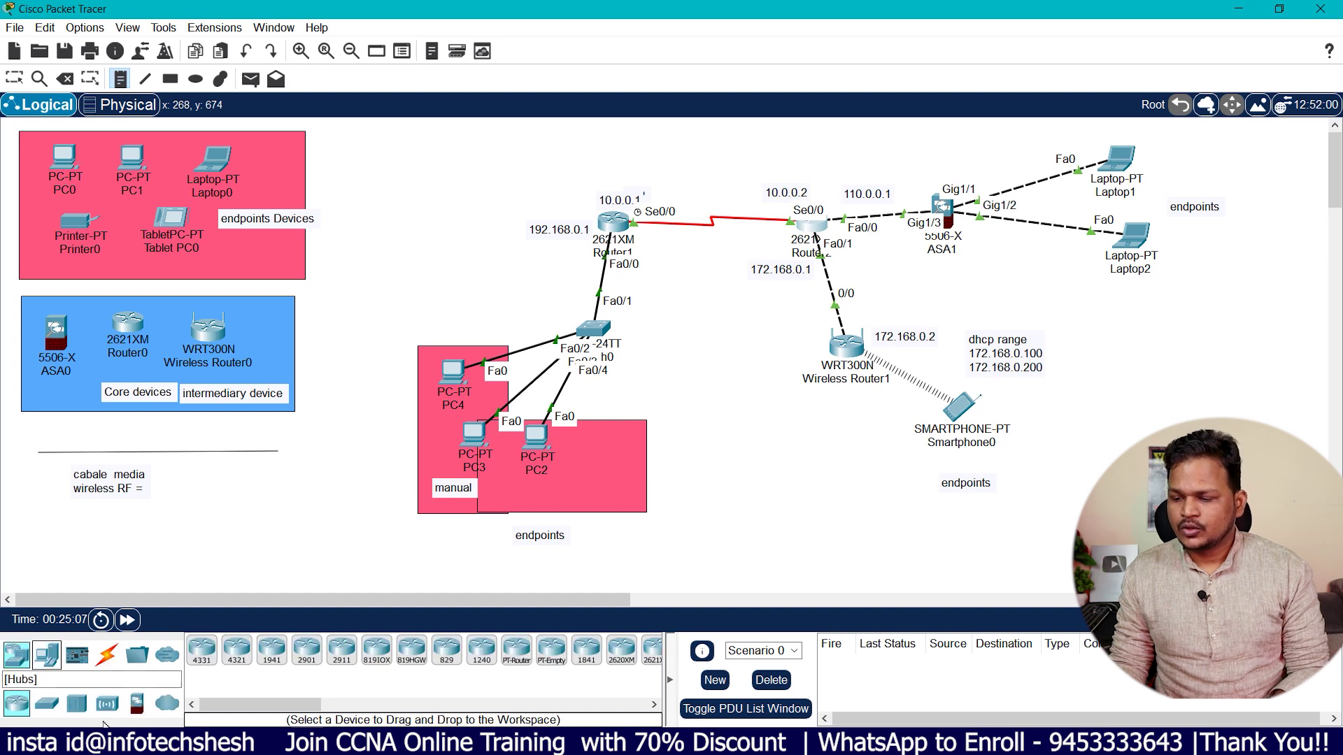
{"action": "left_click", "coordinate": [167, 704]}
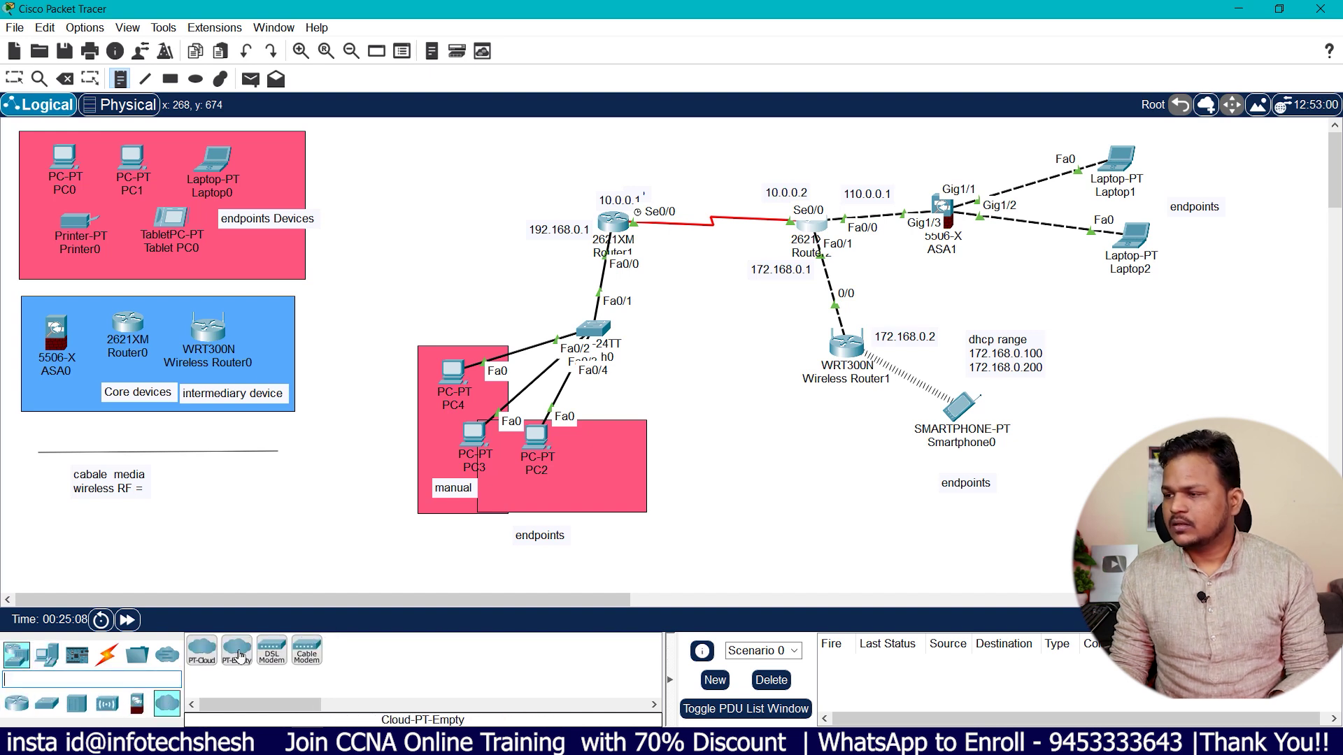
{"action": "left_click", "coordinate": [202, 650]}
{"action": "left_click", "coordinate": [709, 133]}
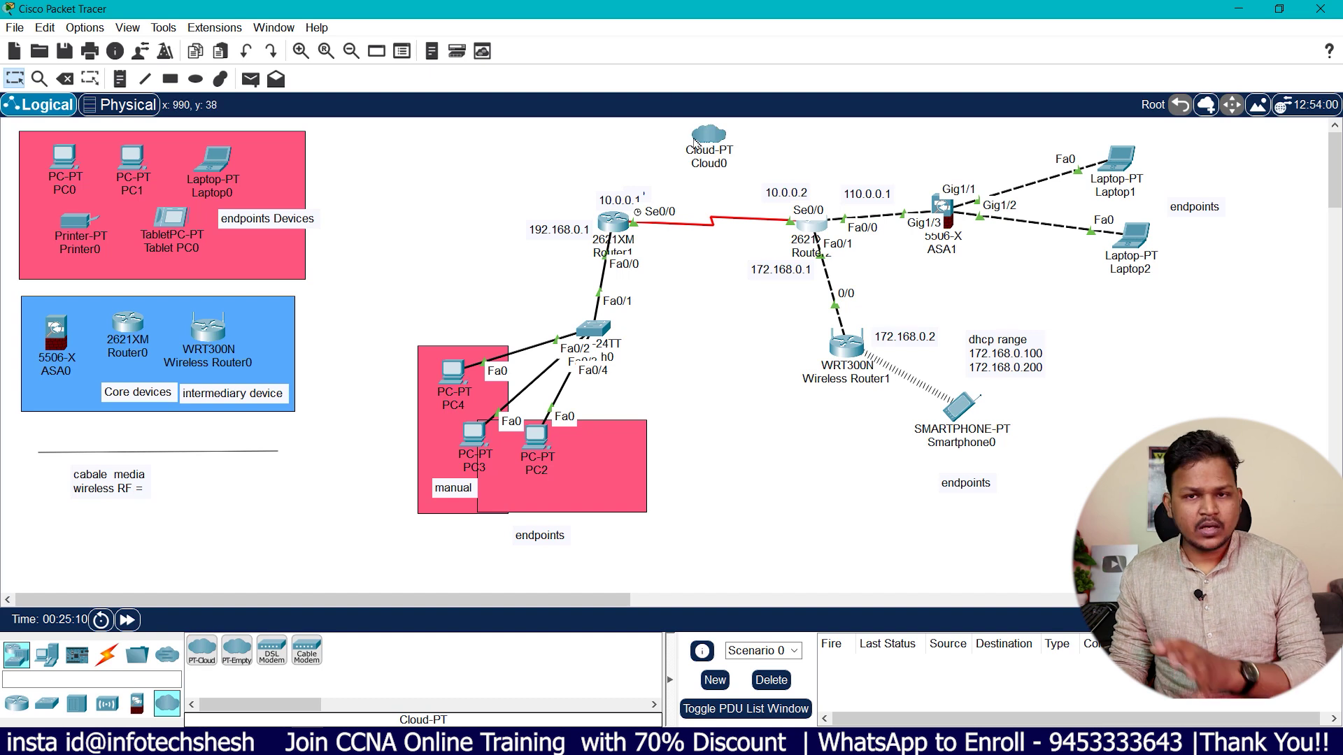
Rename the cloud above the serial link to WAN
{"action": "mouse_move", "coordinate": [635, 223]}
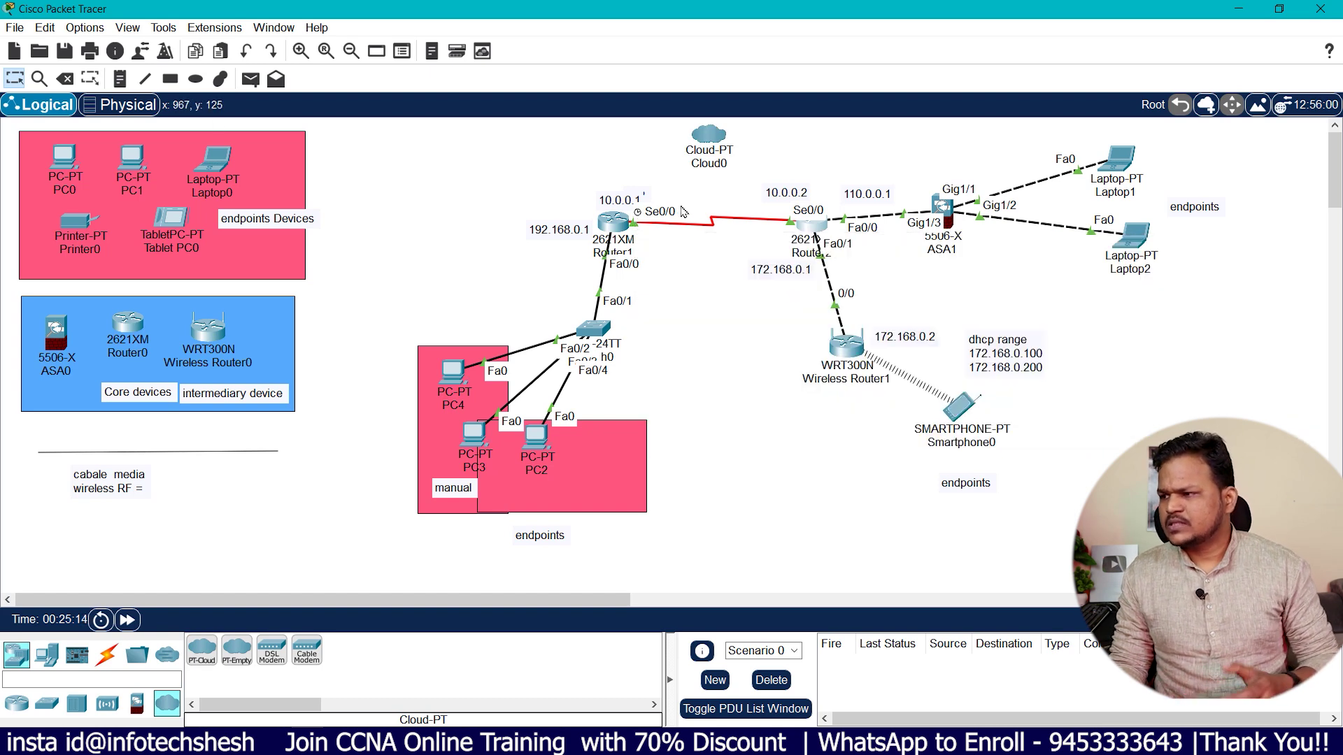
{"action": "left_click", "coordinate": [711, 164]}
{"action": "double_click", "coordinate": [712, 163]}
{"action": "type", "text": "WAN"}
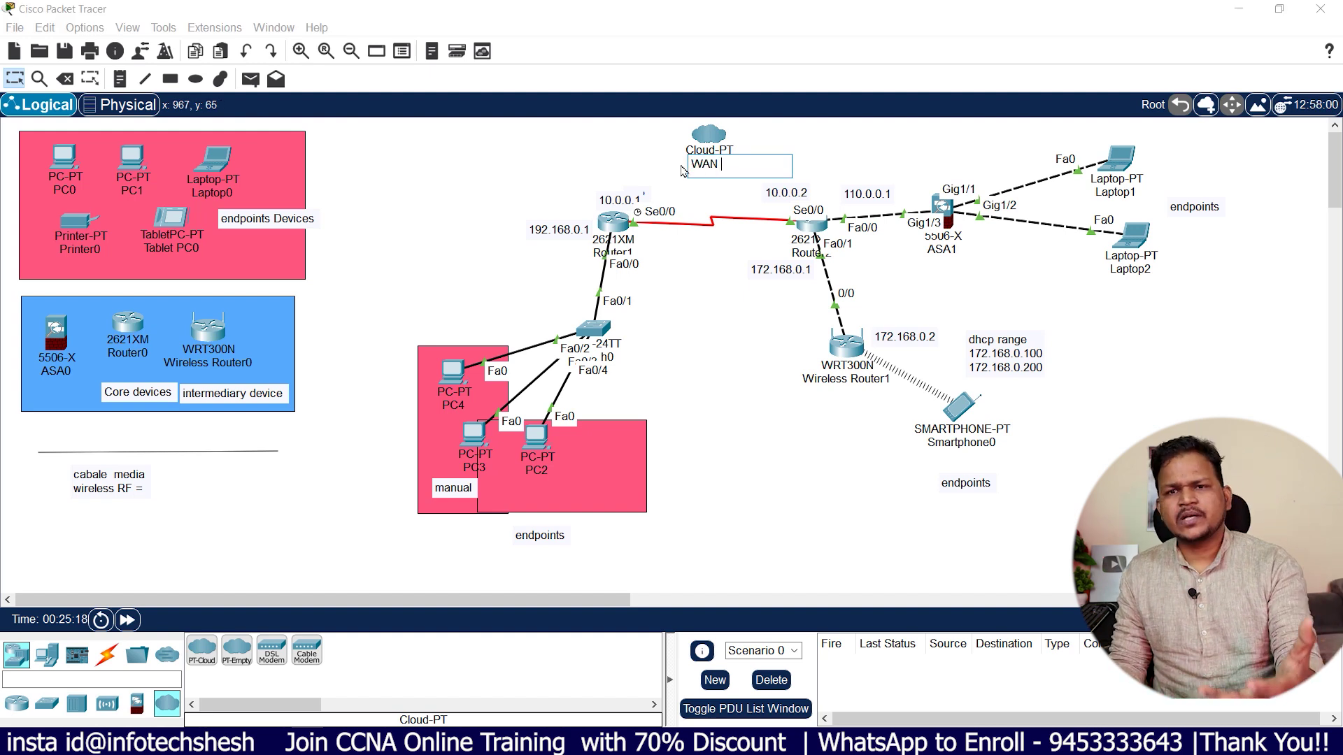
{"action": "left_click", "coordinate": [616, 158]}
{"action": "left_click_drag", "start_coordinate": [571, 133], "coordinate": [944, 290]}
{"action": "left_click", "coordinate": [727, 385]}
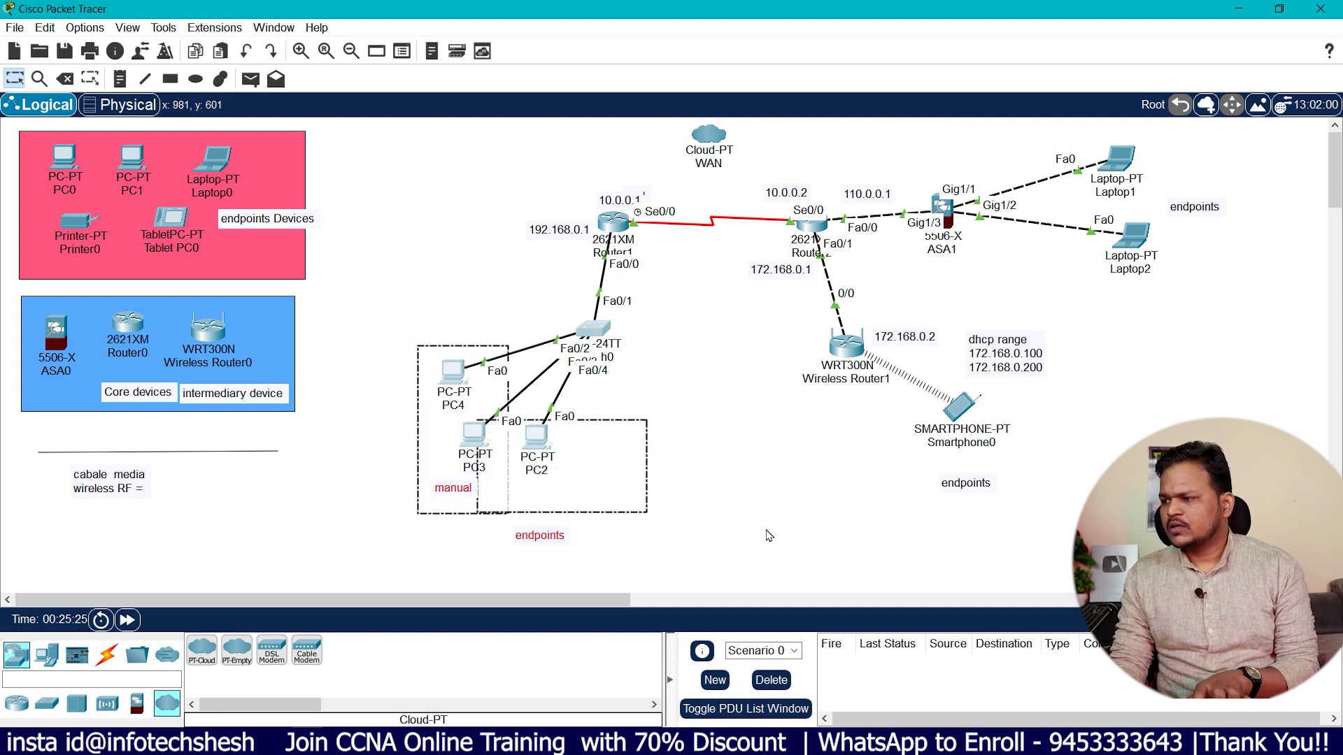
{"action": "left_click_drag", "start_coordinate": [1081, 363], "coordinate": [936, 498]}
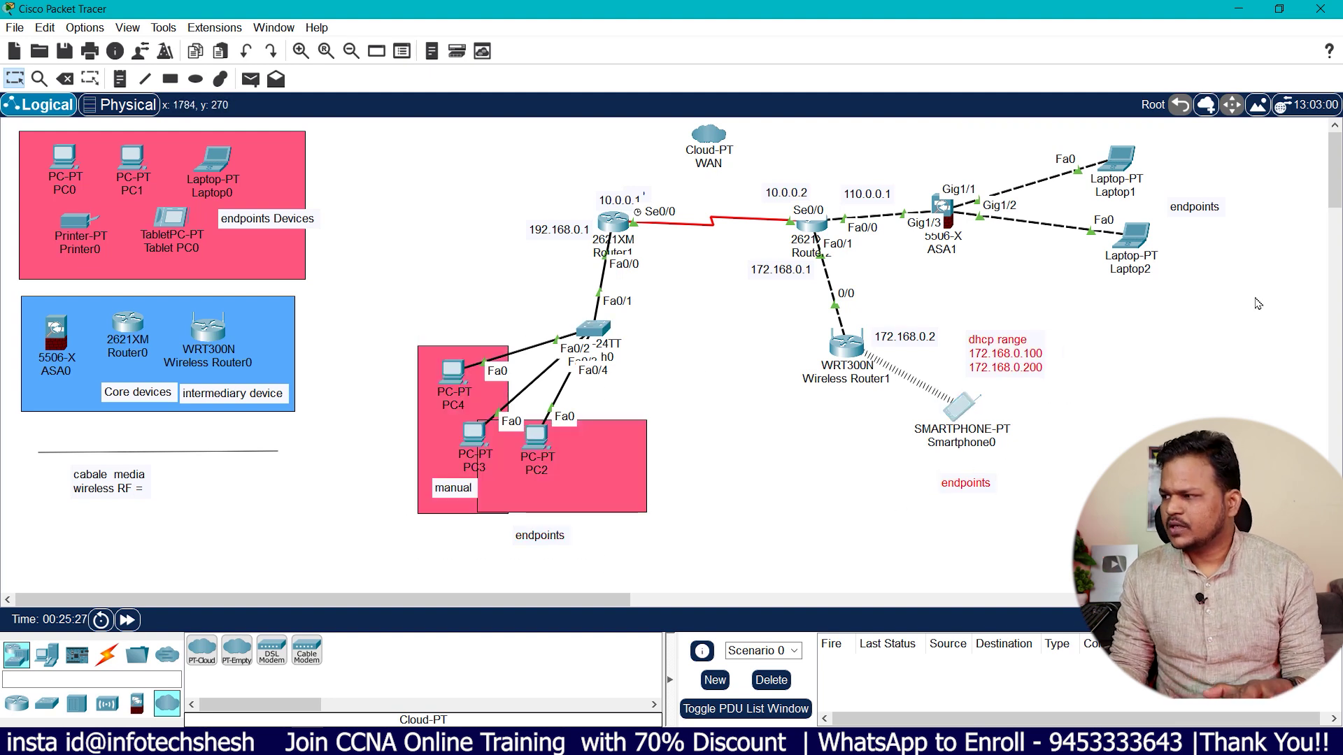
{"action": "left_click_drag", "start_coordinate": [1217, 149], "coordinate": [1086, 306]}
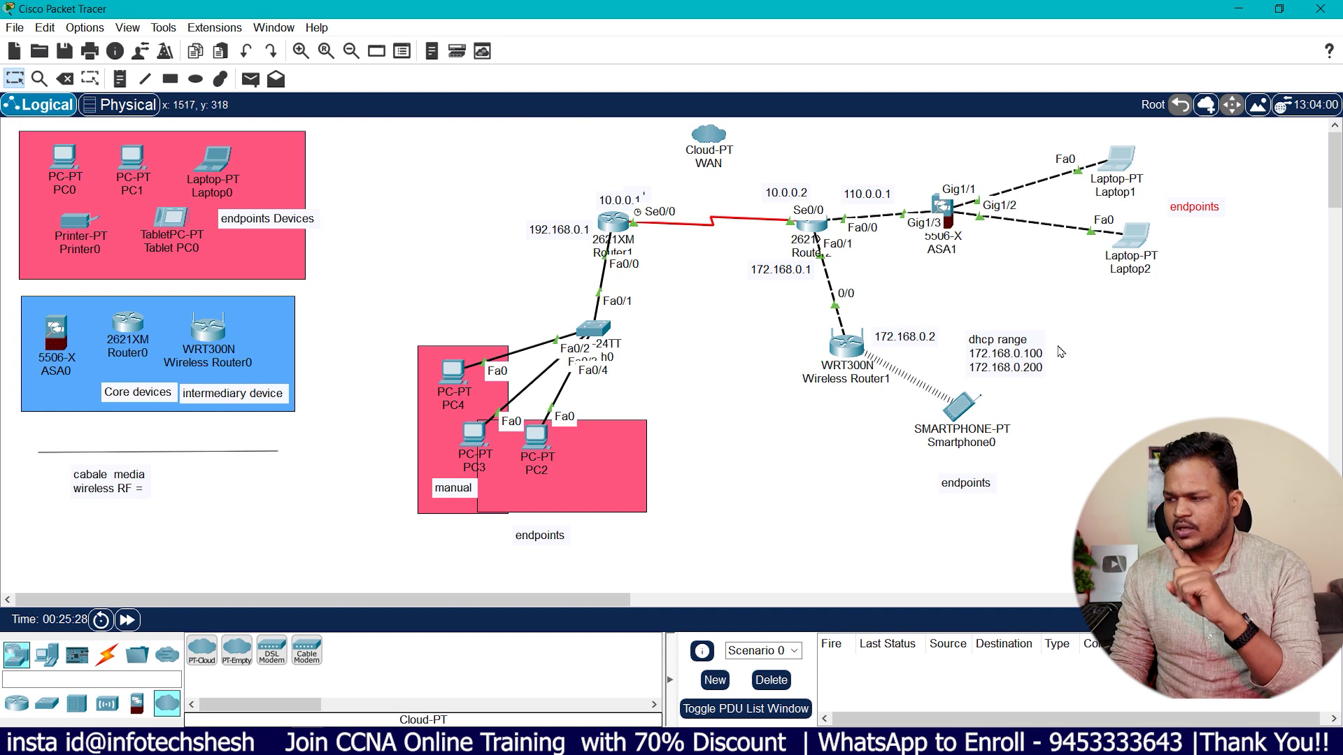
{"action": "left_click_drag", "start_coordinate": [1042, 401], "coordinate": [964, 444]}
{"action": "left_click_drag", "start_coordinate": [418, 340], "coordinate": [637, 433]}
{"action": "left_click", "coordinate": [723, 402]}
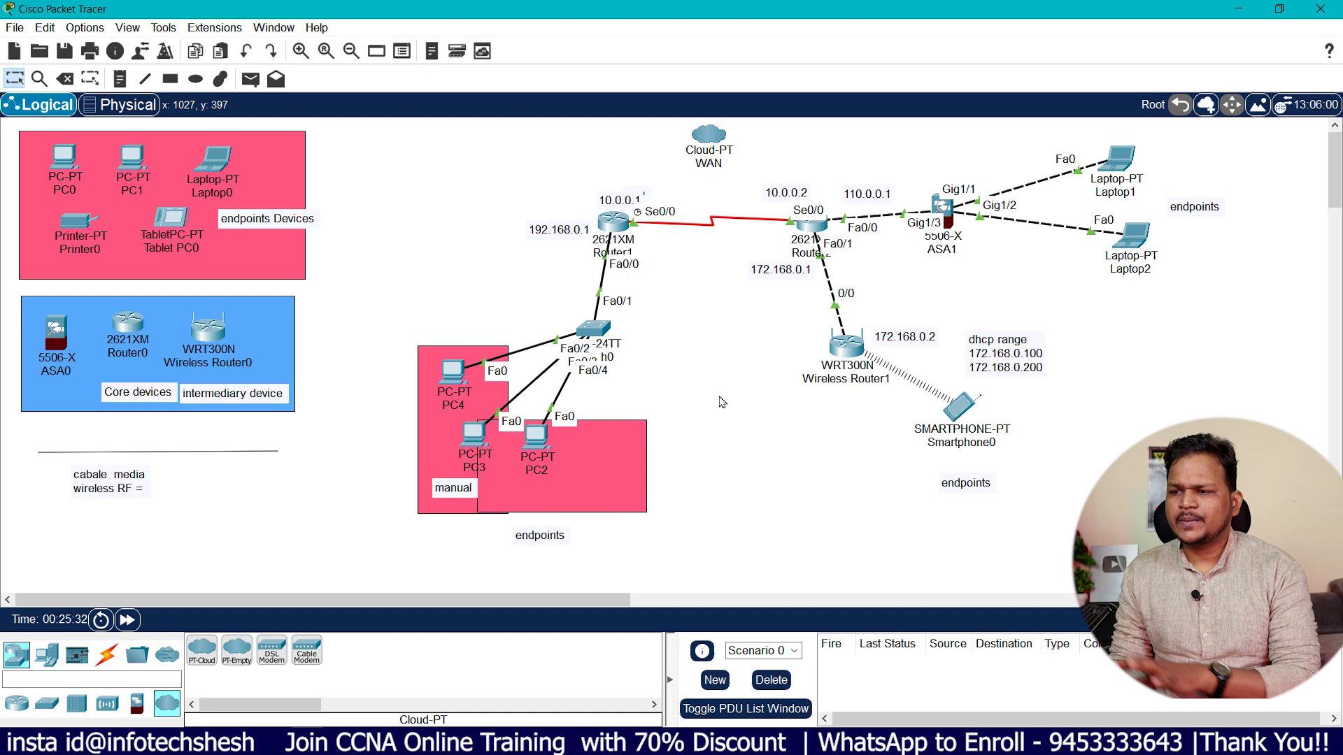
{"action": "mouse_move", "coordinate": [180, 215]}
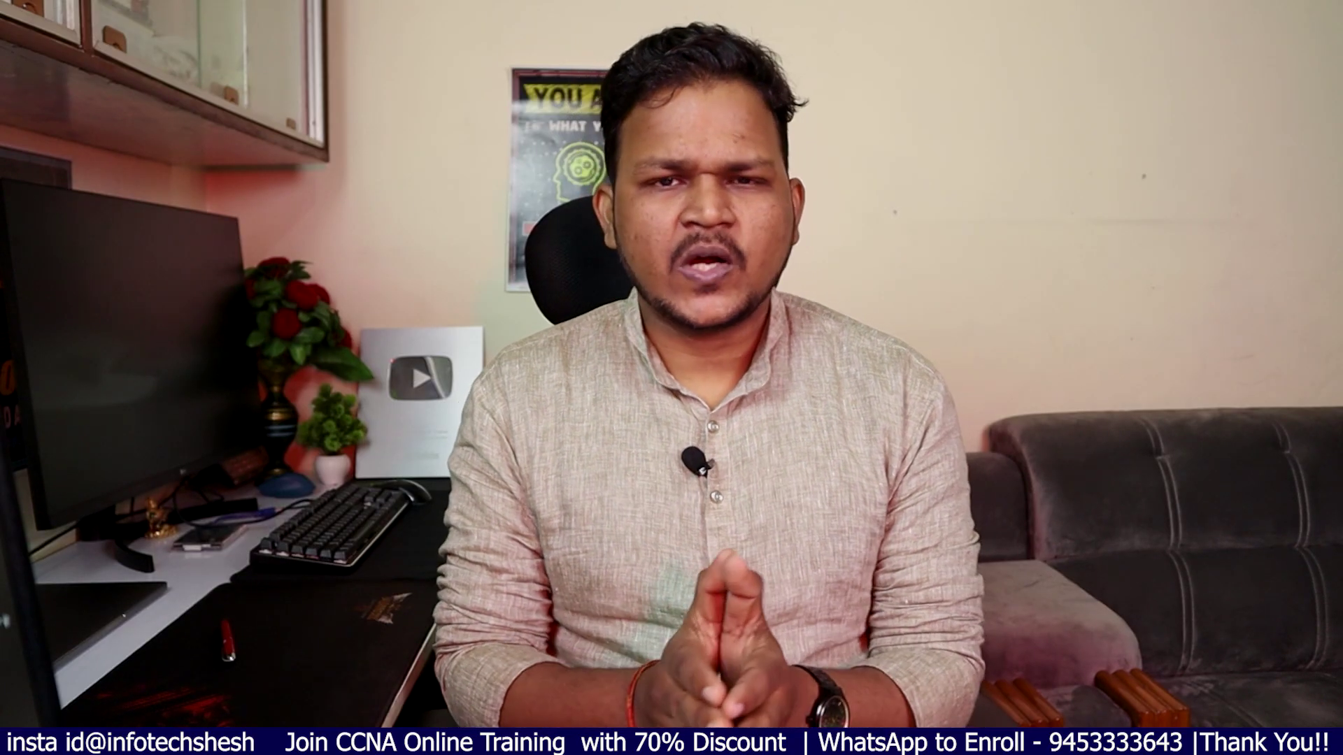